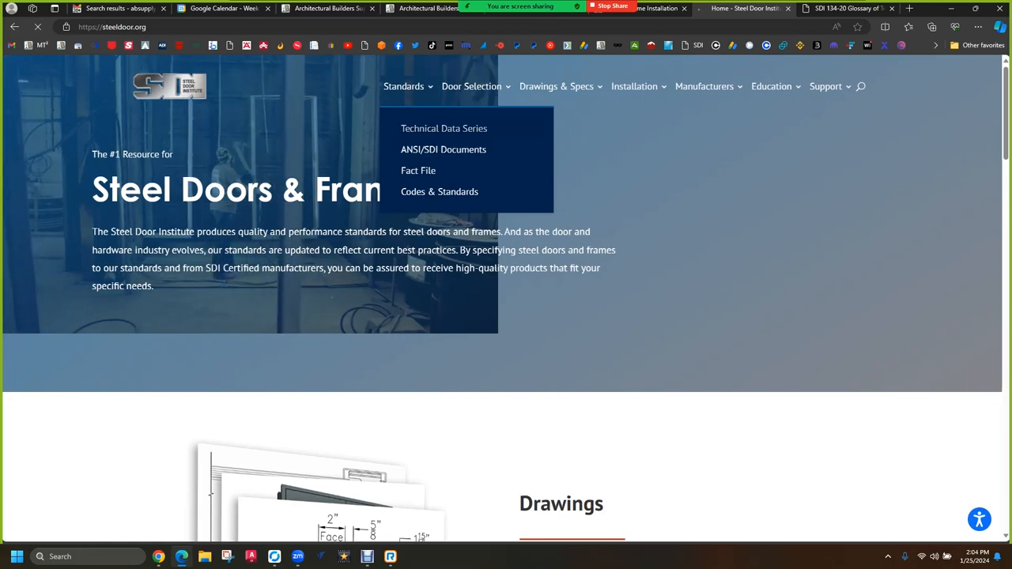
- Navigate to the Technical Data Series list and expand the SDI 122-21 troubleshooting guide entry
left_click(443, 128)
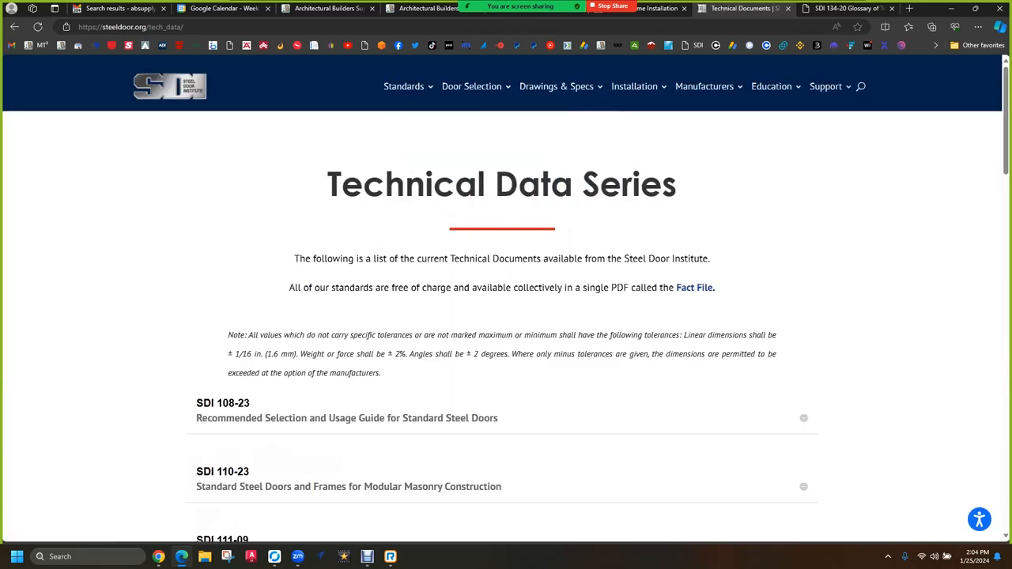
scroll(506, 316, "down", 2)
scroll(506, 316, "down", 2)
scroll(505, 316, "down", 2)
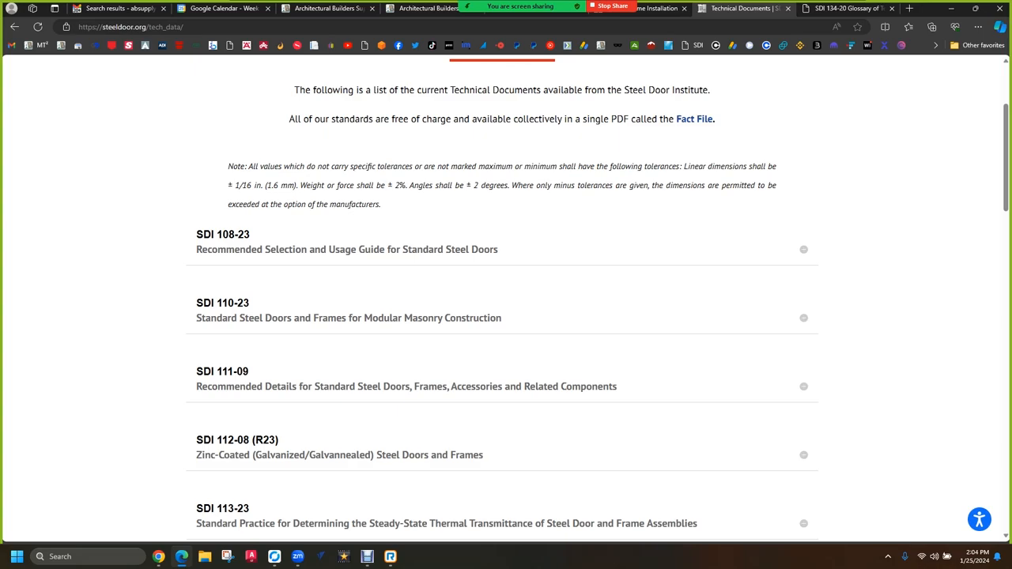
scroll(505, 316, "down", 2)
scroll(505, 316, "down", 1)
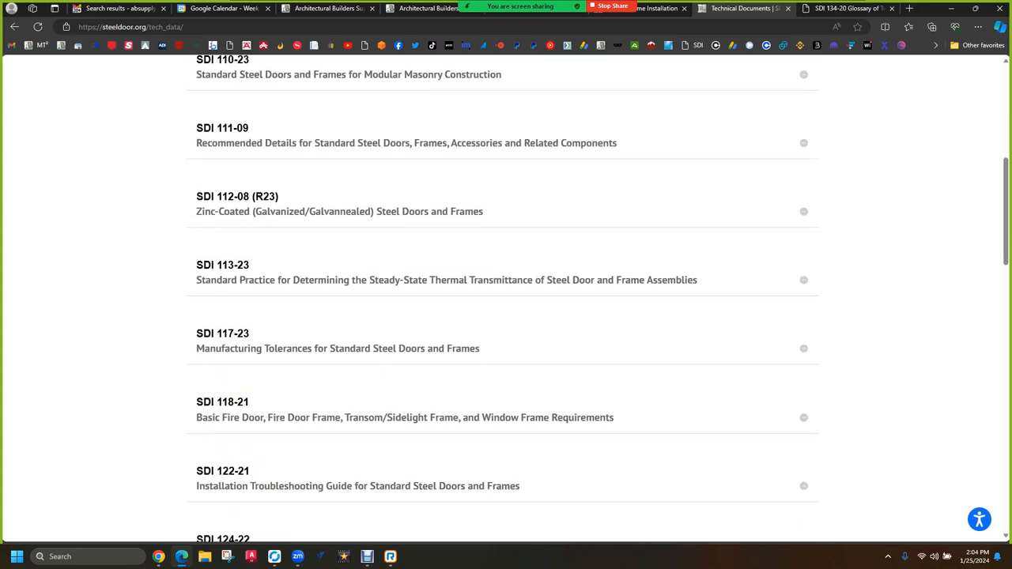
scroll(506, 316, "down", 1)
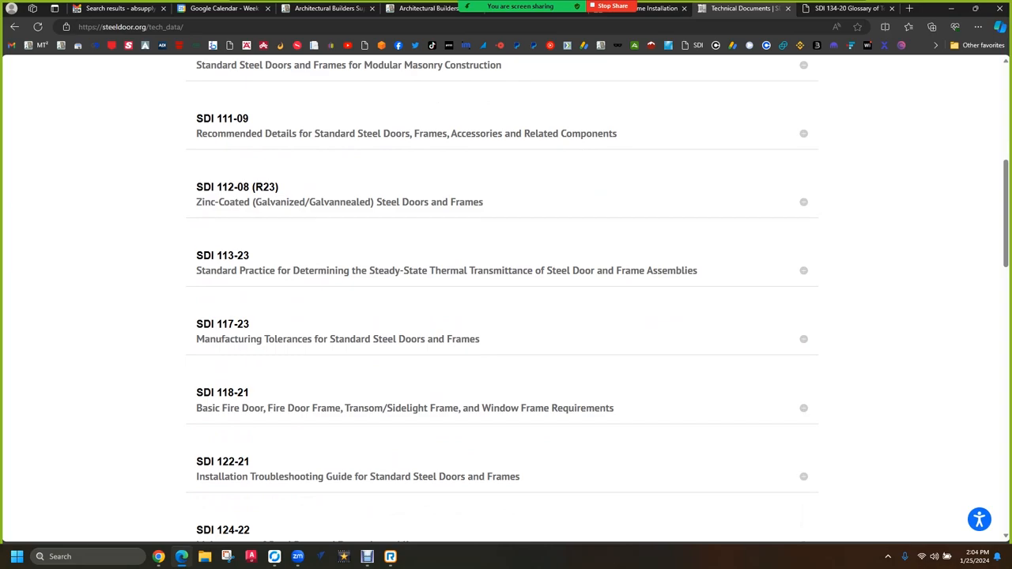
scroll(506, 316, "down", 2)
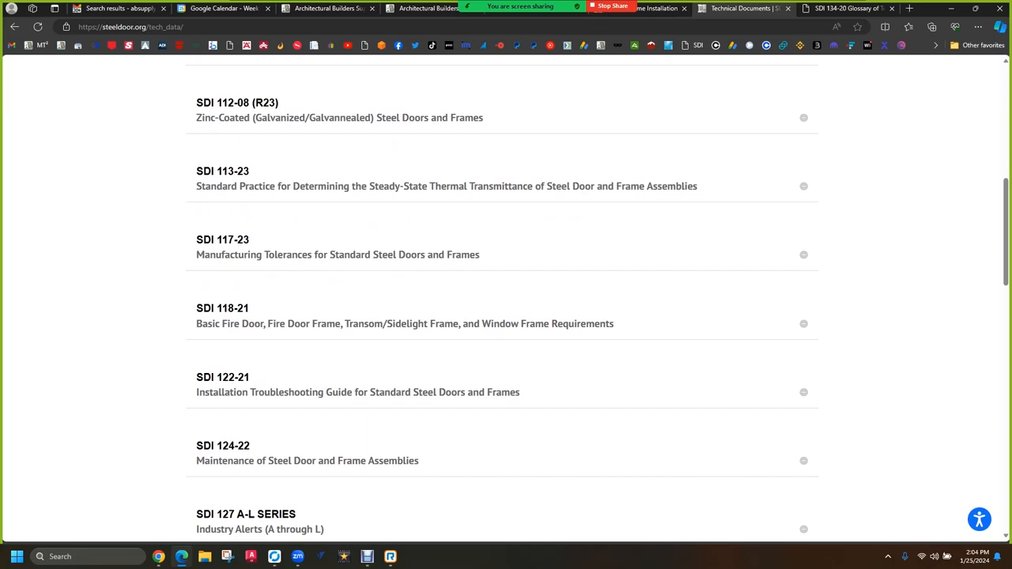
left_click(357, 391)
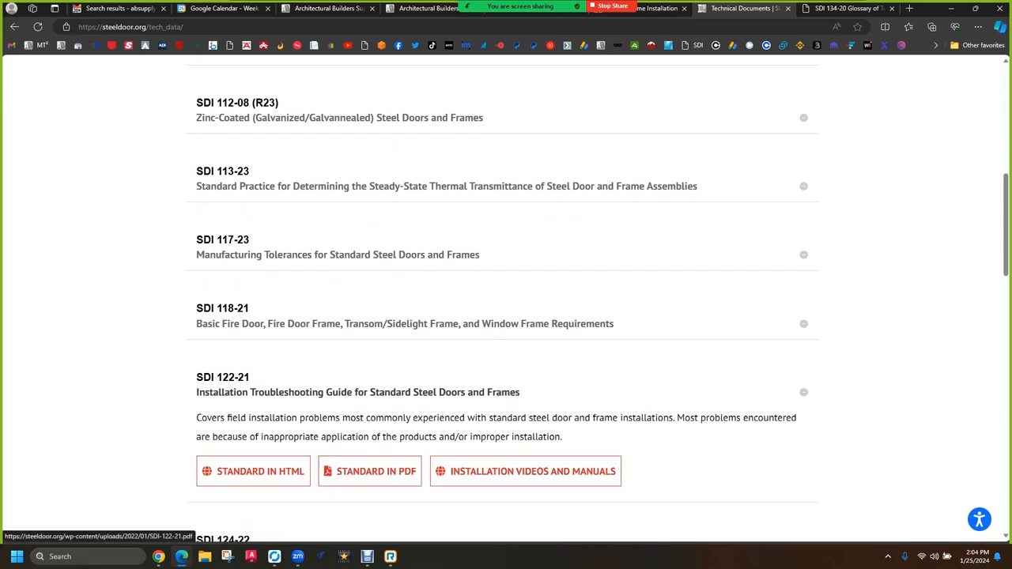
- View the SDI 122-21 PDF end to start, then return to the Technical Data Series page
left_click(369, 471)
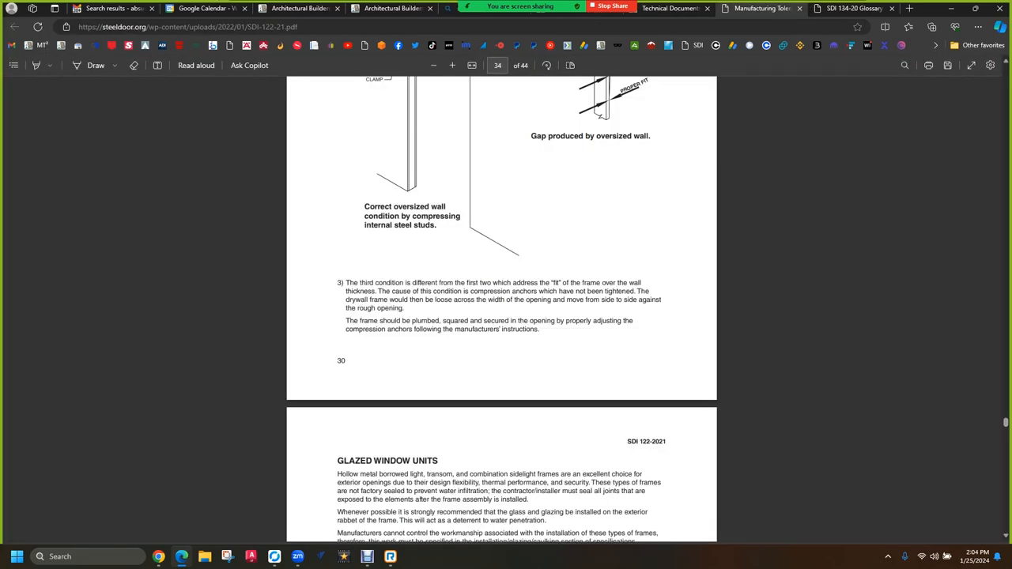
left_click_drag(539, 330, 548, 320)
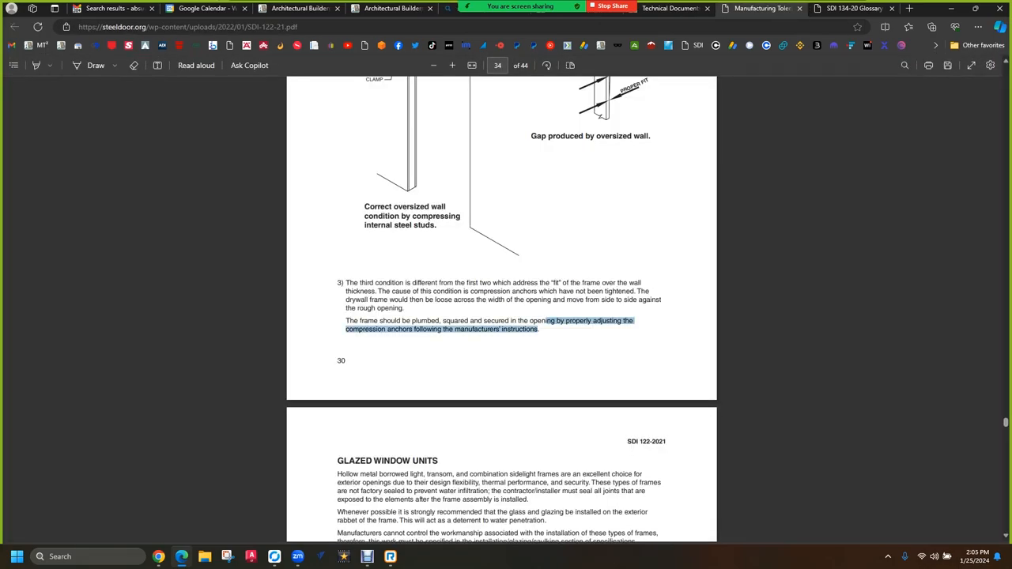
key("ctrl+End")
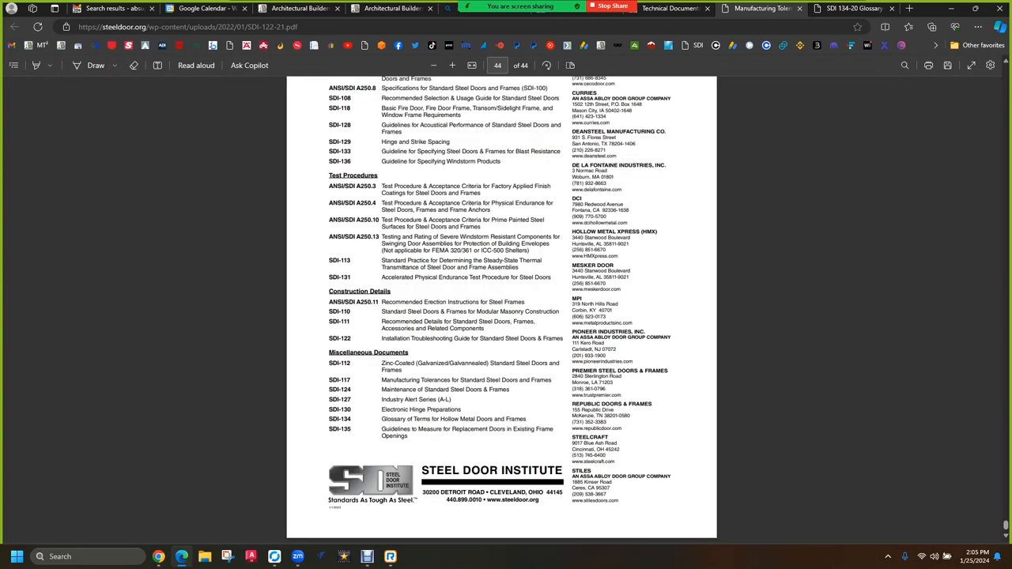
key("ctrl+Home")
scroll(501, 316, "down", 10)
scroll(501, 316, "down", 15)
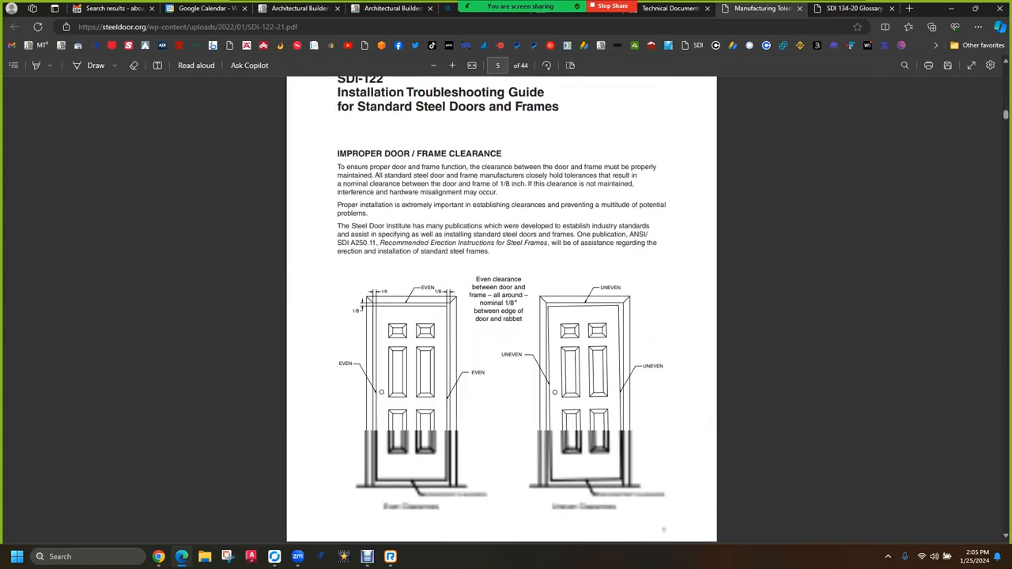
scroll(501, 317, "down", 8)
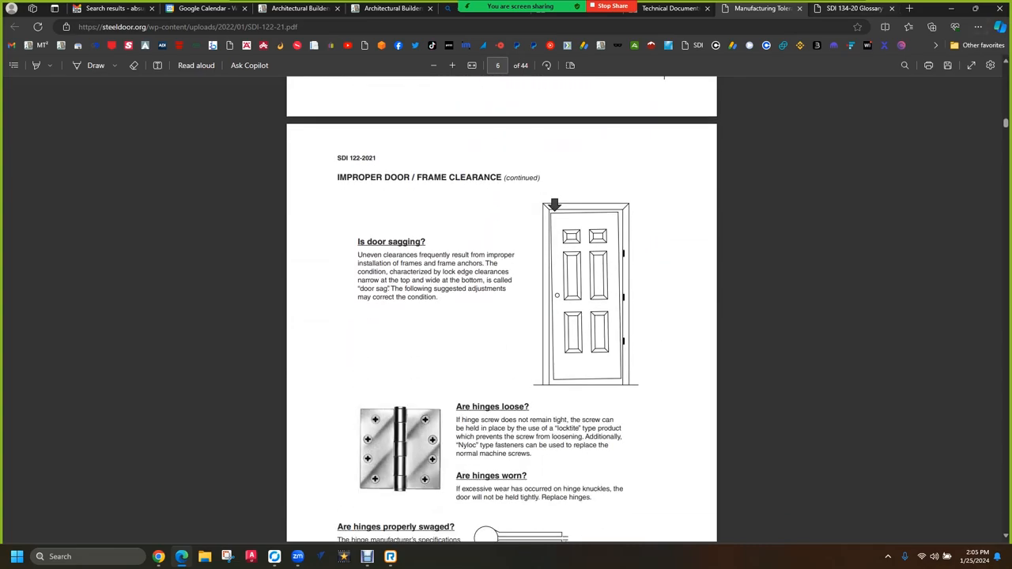
left_click(669, 8)
scroll(501, 316, "up", 10)
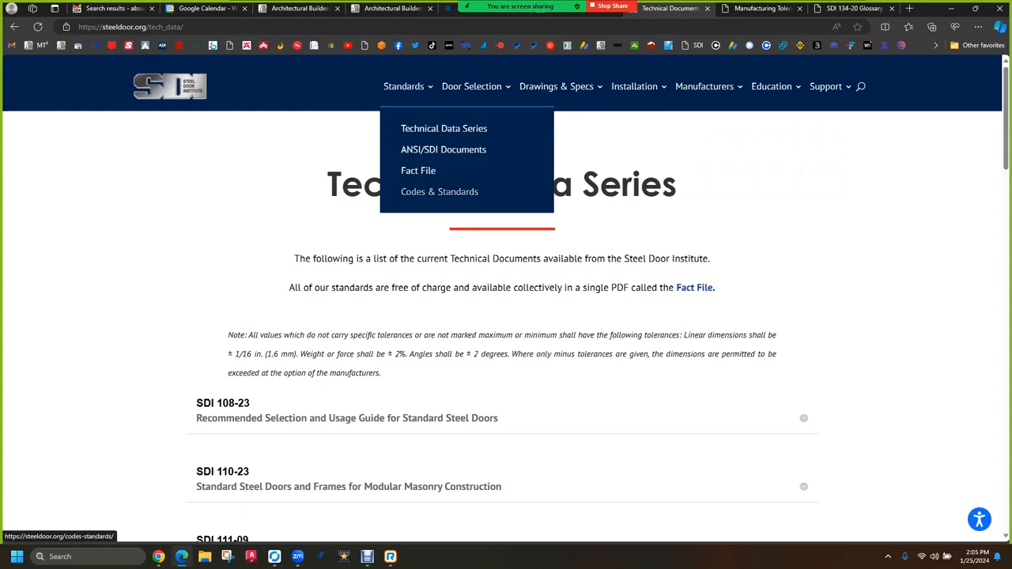
- Browse Codes & Standards, then open the ANSI/SDI A250.6-2020 standard as a PDF from ANSI/SDI Documents
left_click(439, 191)
scroll(506, 316, "down", 3)
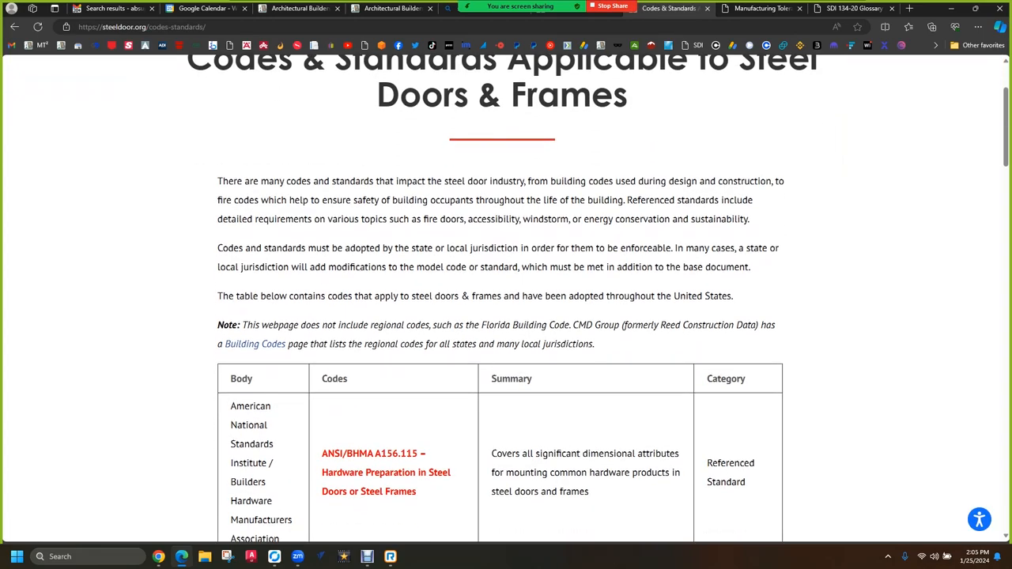
scroll(506, 316, "down", 3)
scroll(505, 316, "down", 3)
scroll(506, 317, "down", 3)
scroll(506, 316, "down", 3)
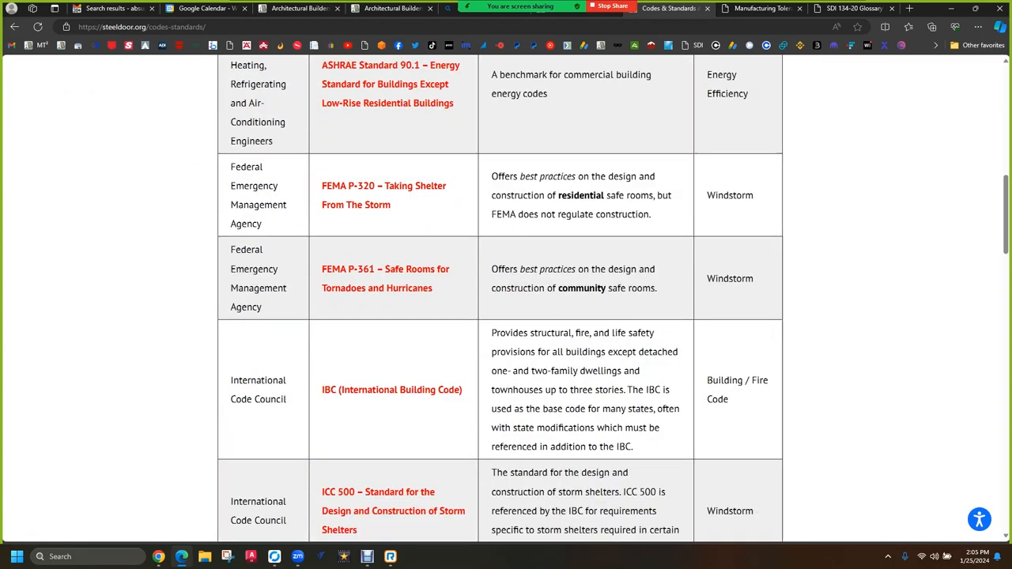
scroll(505, 316, "down", 2)
scroll(506, 316, "down", 2)
scroll(506, 316, "up", 5)
scroll(506, 316, "up", 4)
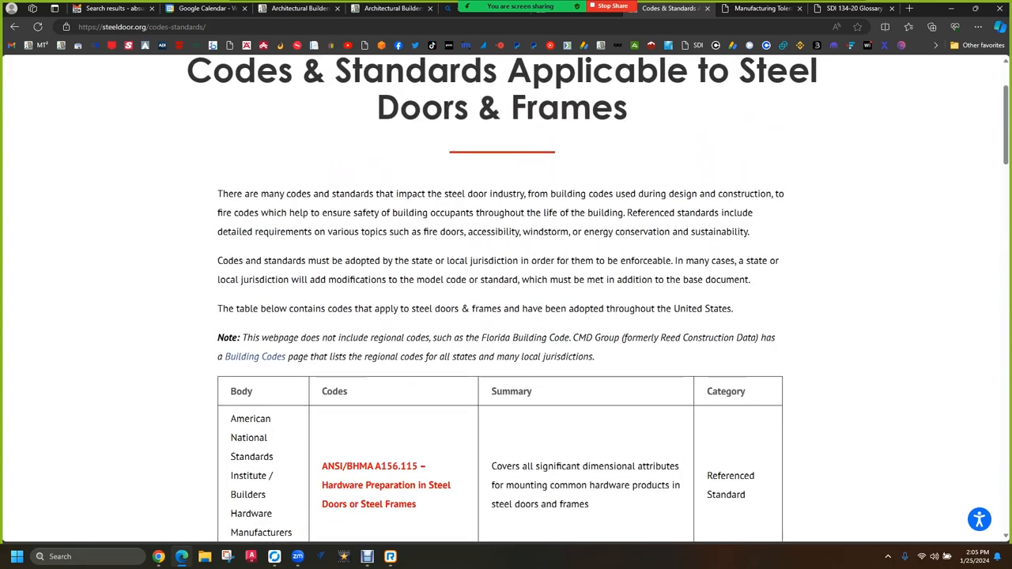
scroll(506, 316, "up", 2)
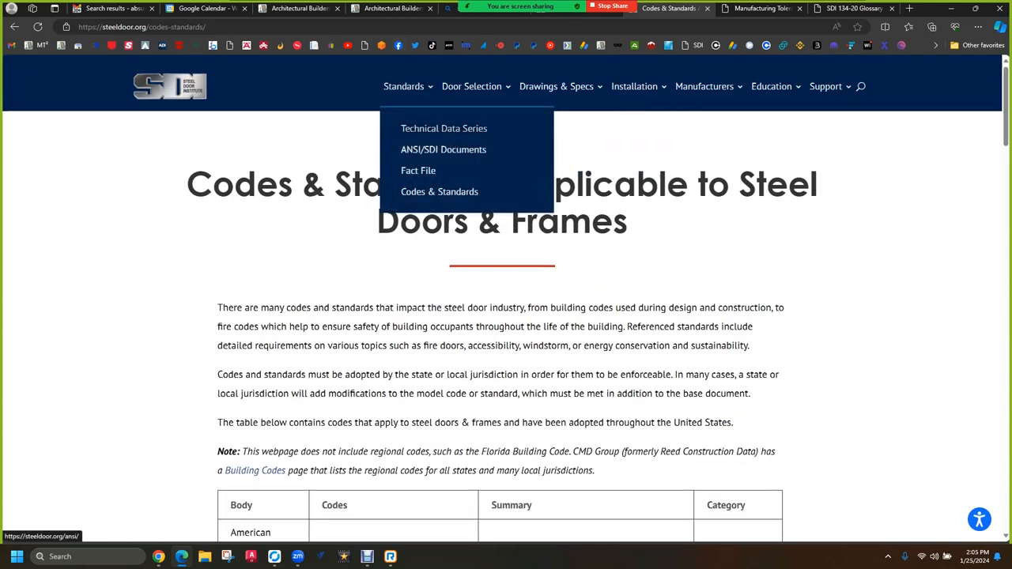
left_click(442, 148)
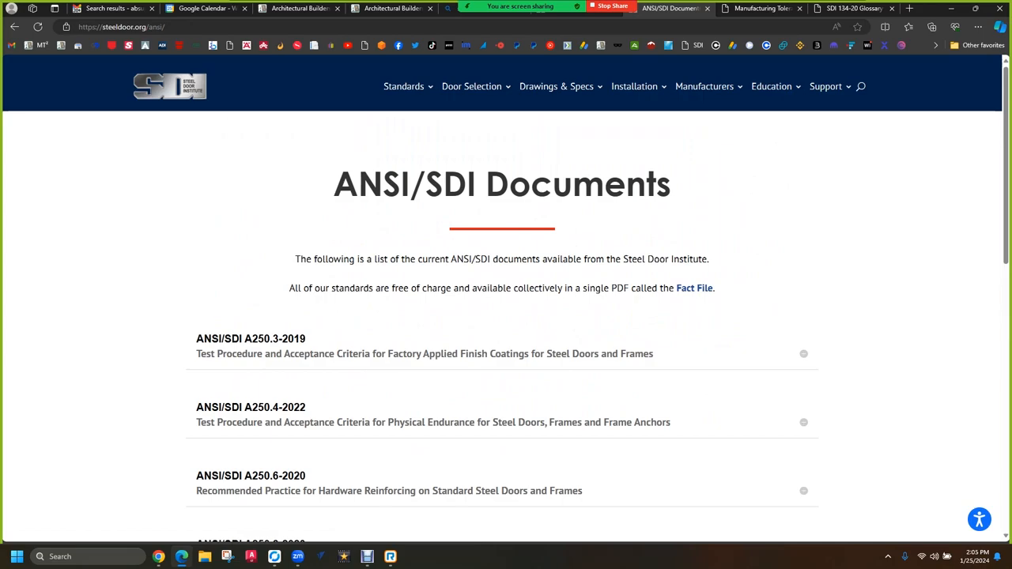
scroll(506, 317, "down", 2)
scroll(506, 316, "down", 2)
scroll(506, 316, "down", 3)
scroll(506, 316, "down", 3)
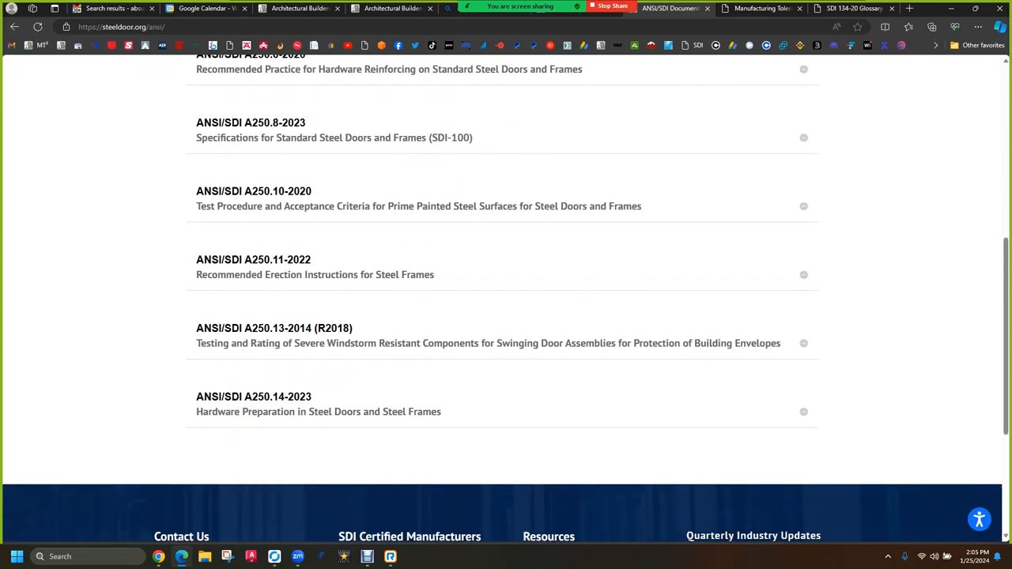
scroll(505, 316, "up", 2)
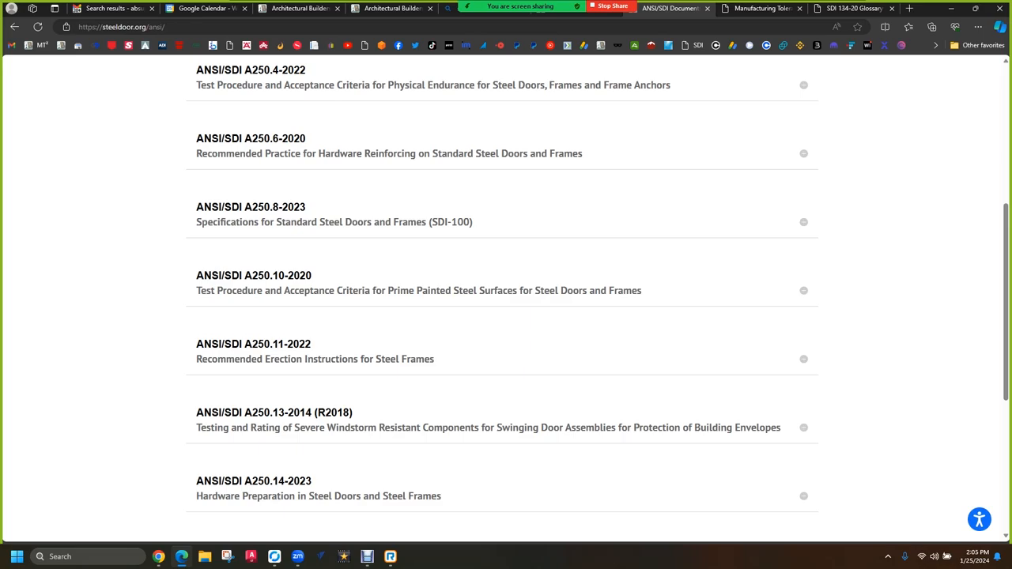
left_click(388, 145)
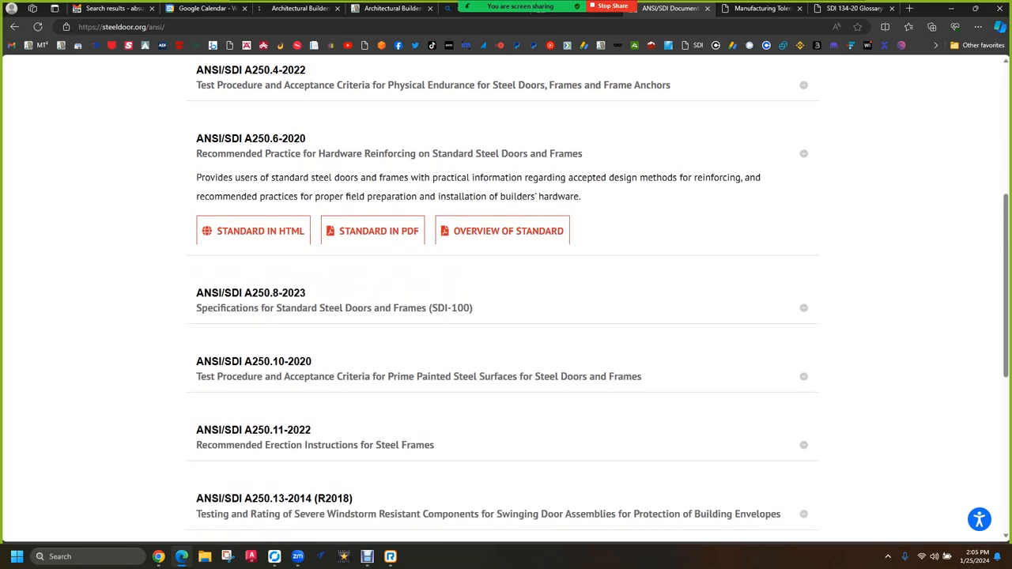
left_click(372, 233)
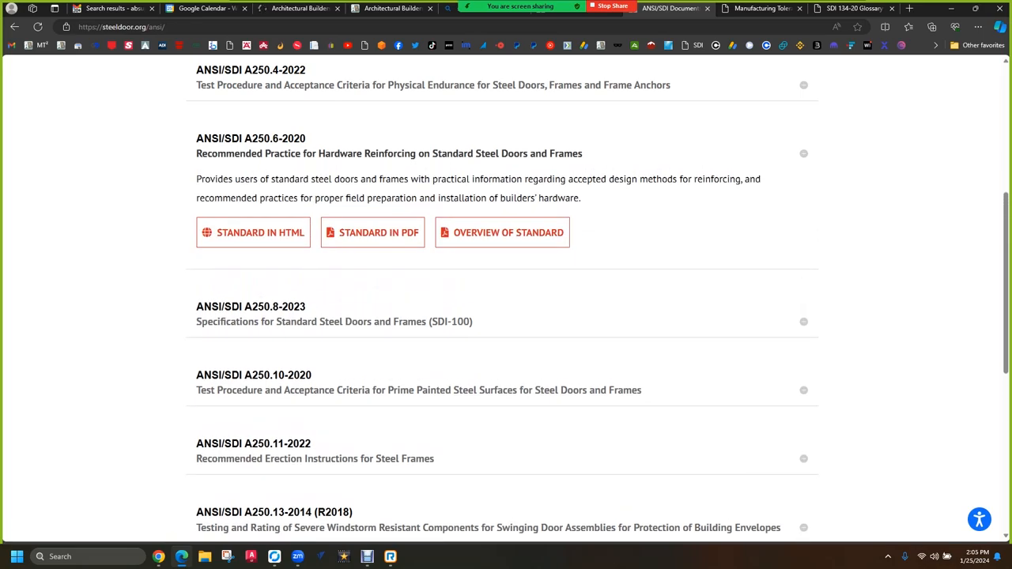
scroll(501, 316, "down", 10)
scroll(501, 316, "down", 10)
scroll(501, 316, "down", 5)
scroll(501, 316, "down", 8)
scroll(501, 316, "down", 8)
scroll(501, 316, "down", 8)
scroll(501, 316, "down", 6)
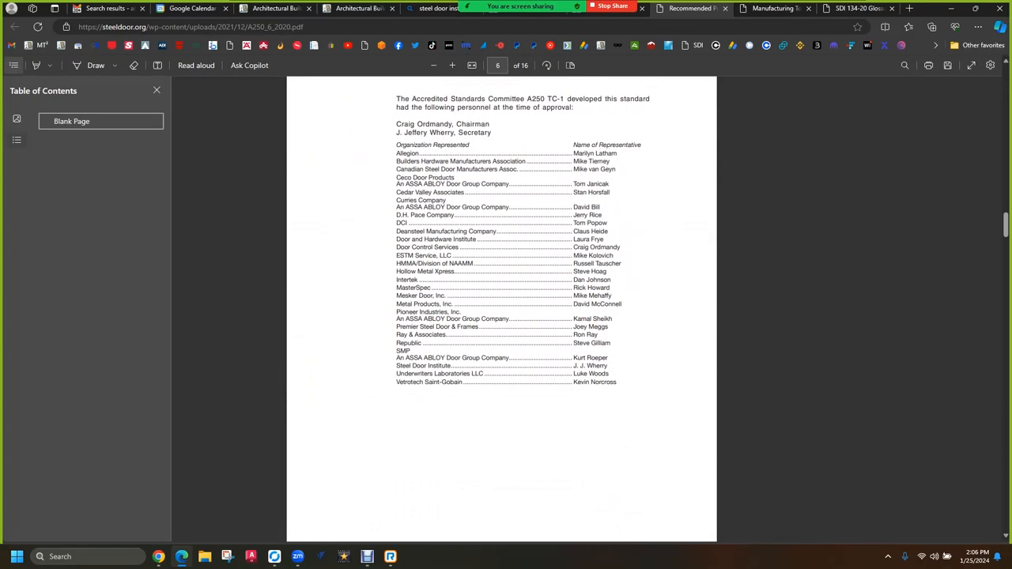
scroll(501, 316, "down", 8)
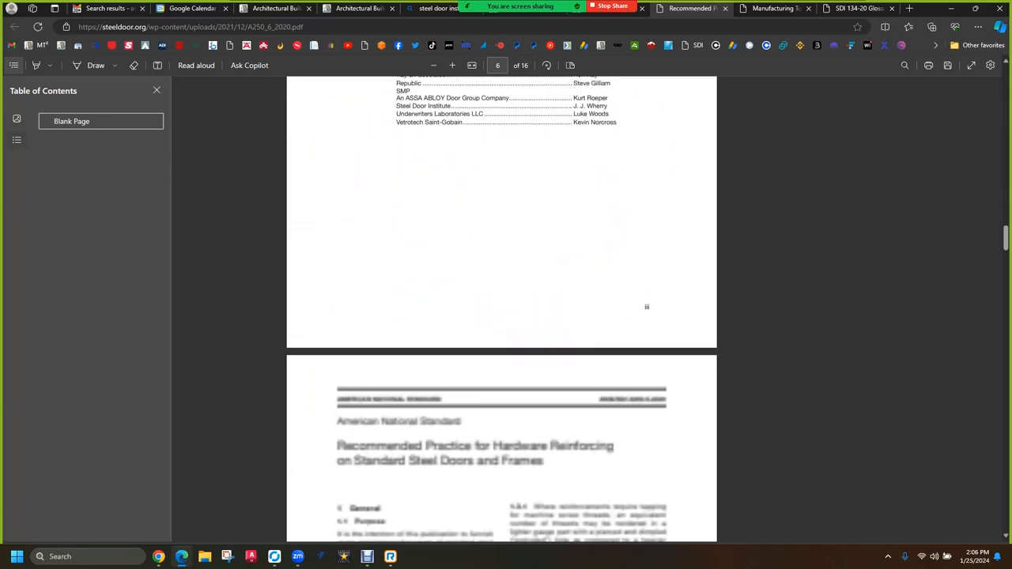
scroll(501, 316, "down", 8)
scroll(501, 316, "down", 8)
scroll(501, 316, "down", 8)
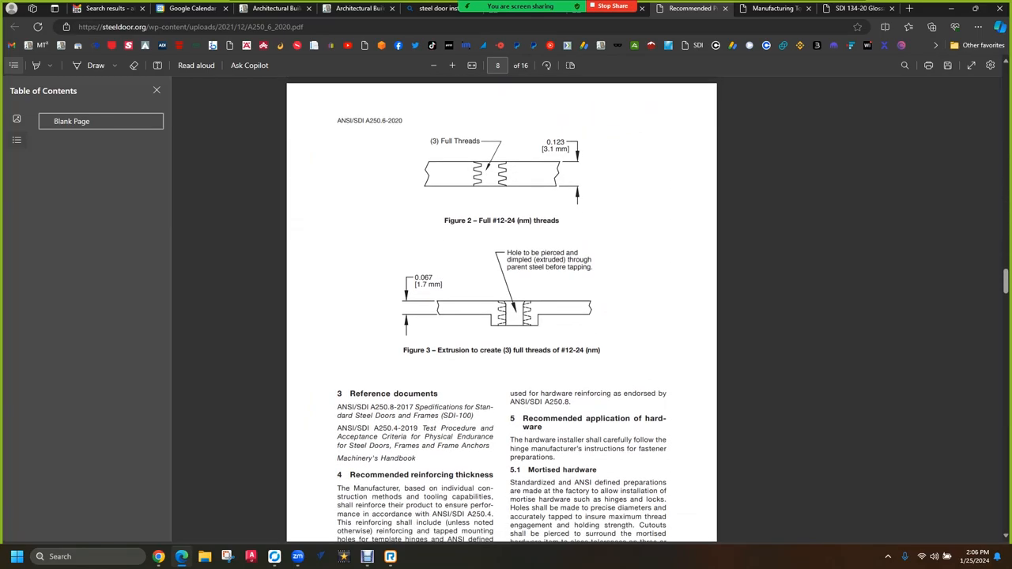
scroll(502, 316, "down", 3)
scroll(501, 316, "down", 3)
scroll(501, 316, "up", 5)
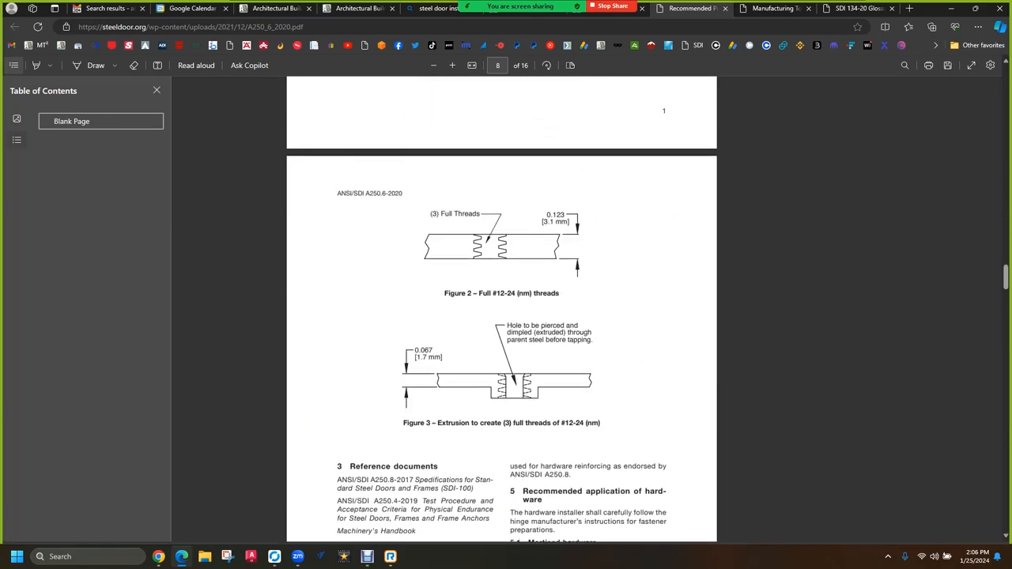
scroll(501, 316, "up", 3)
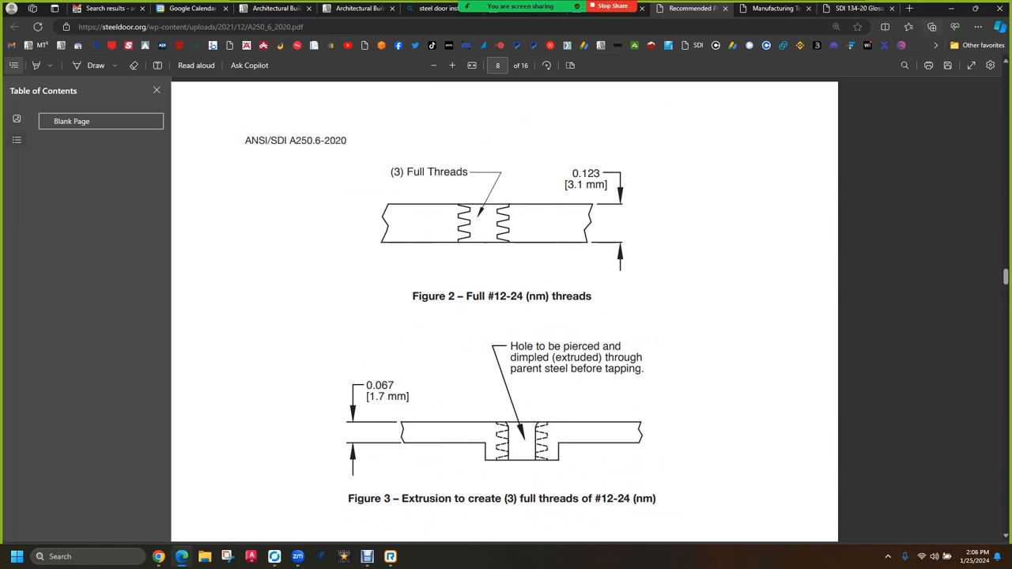
- Switch from the A250.6-2020 figures to the SDI 134 glossary PDF
left_click(858, 8)
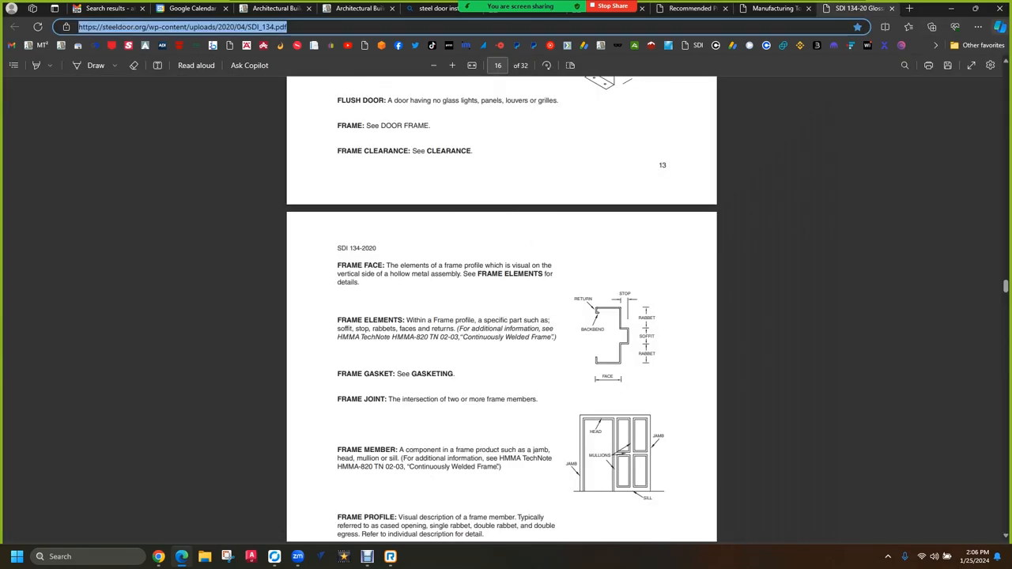
- Snap Edge to the right half so both PDF windows sit side by side
key("super+Right")
scroll(237, 293, "up", 3)
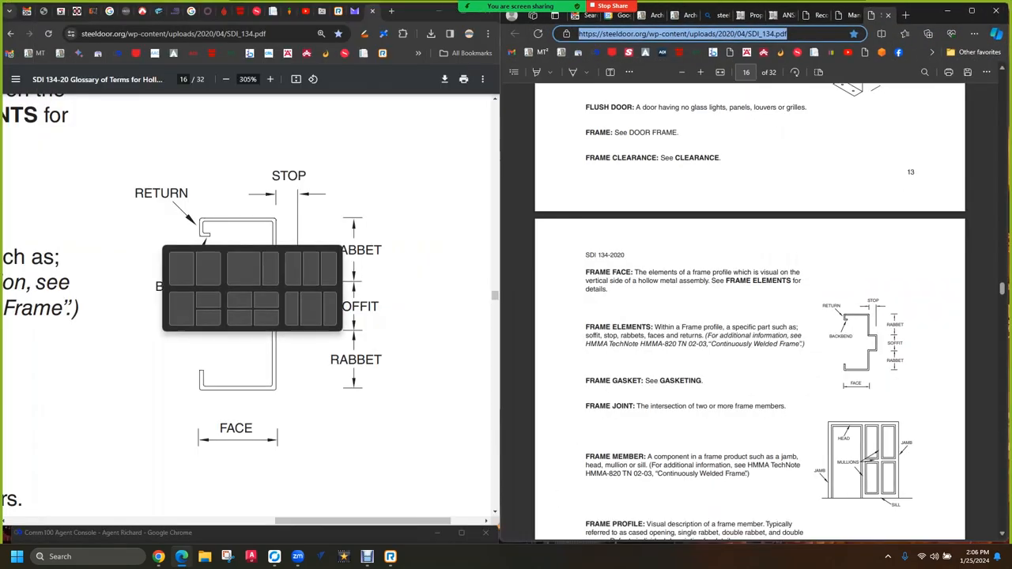
scroll(238, 292, "down", 1)
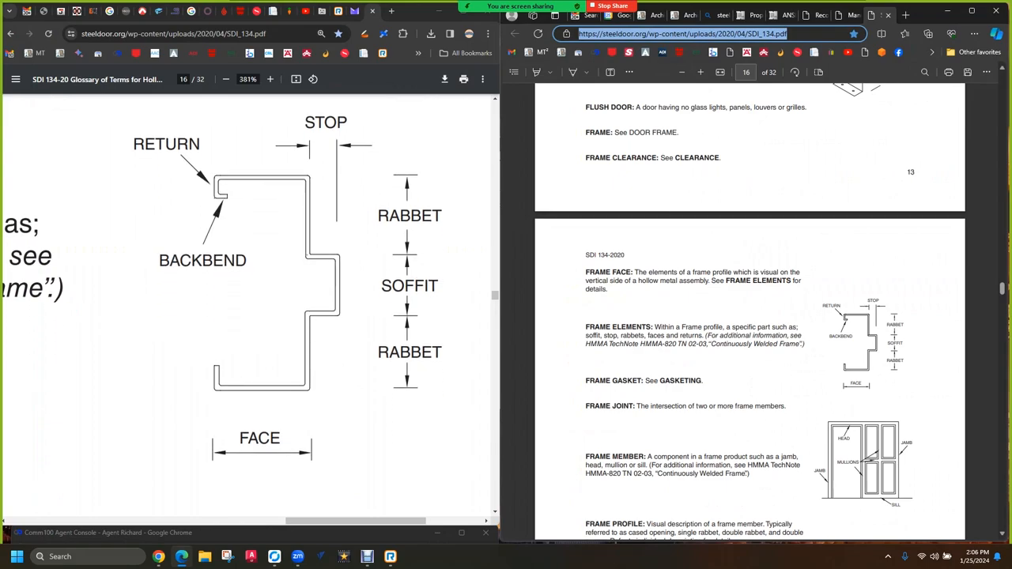
scroll(237, 292, "right", 3)
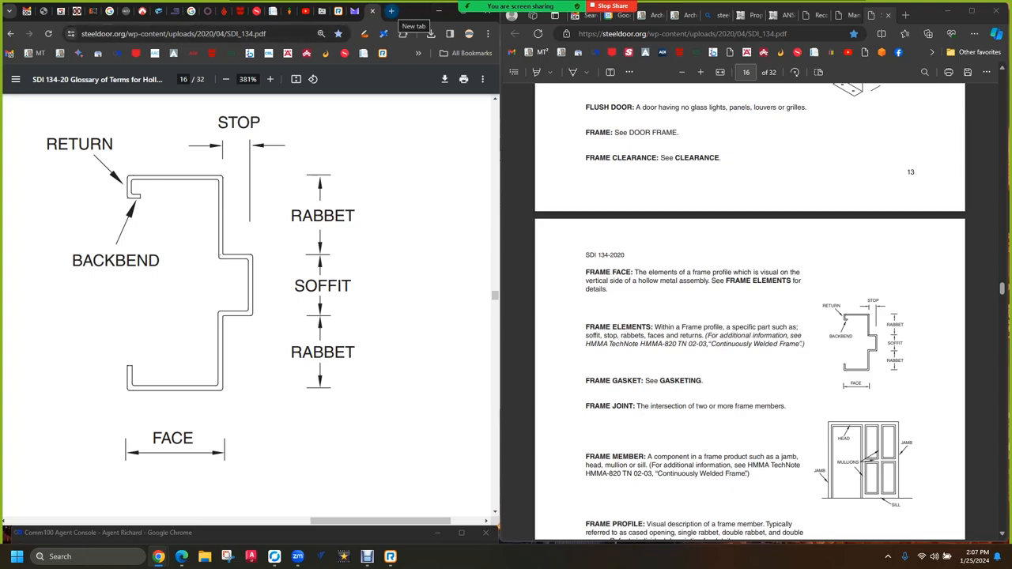
- Run a Google search for 'profile president grant' in a new Chrome tab
left_click(391, 11)
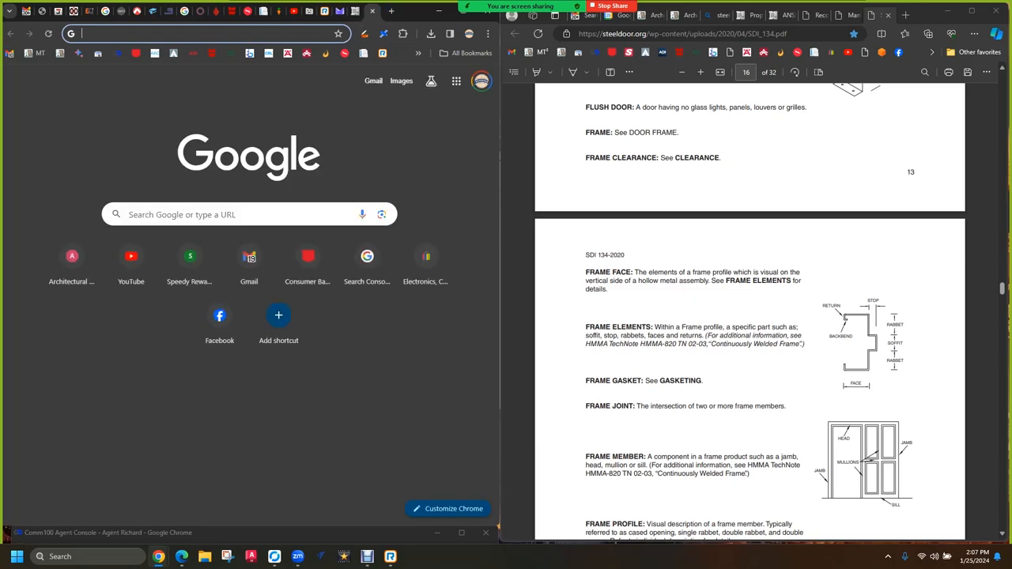
type("profile")
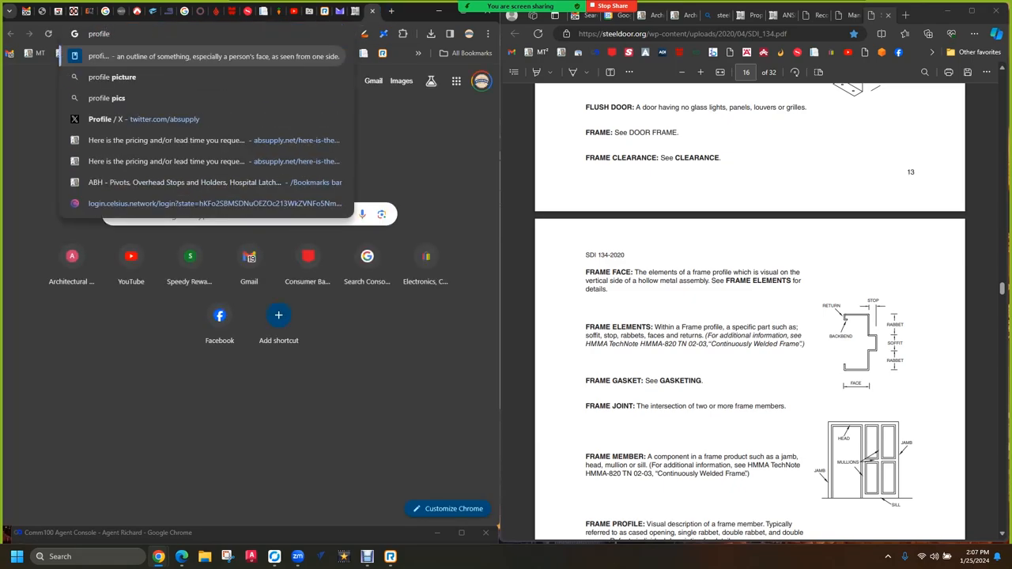
type(" president")
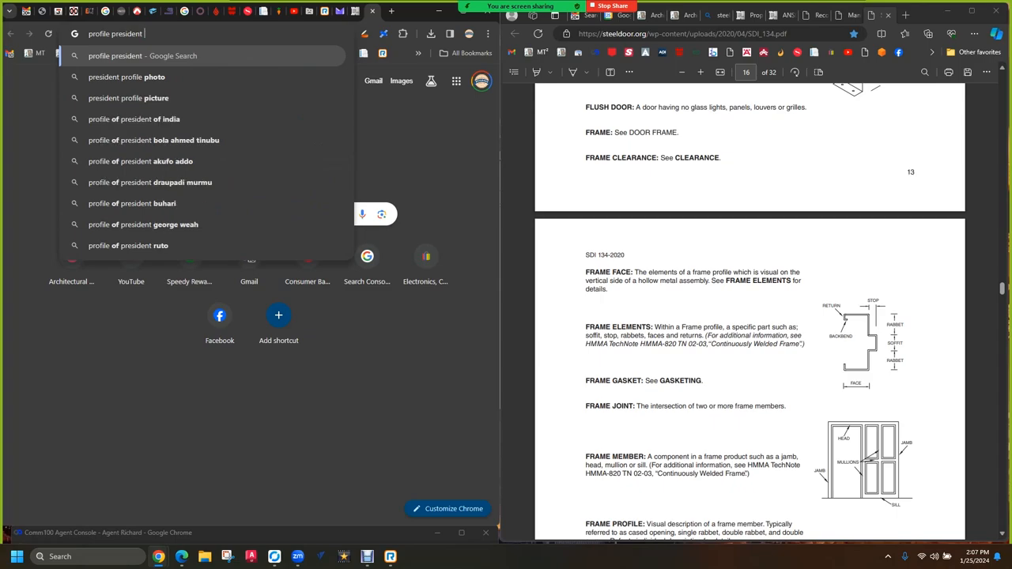
type(" grant")
key("Return")
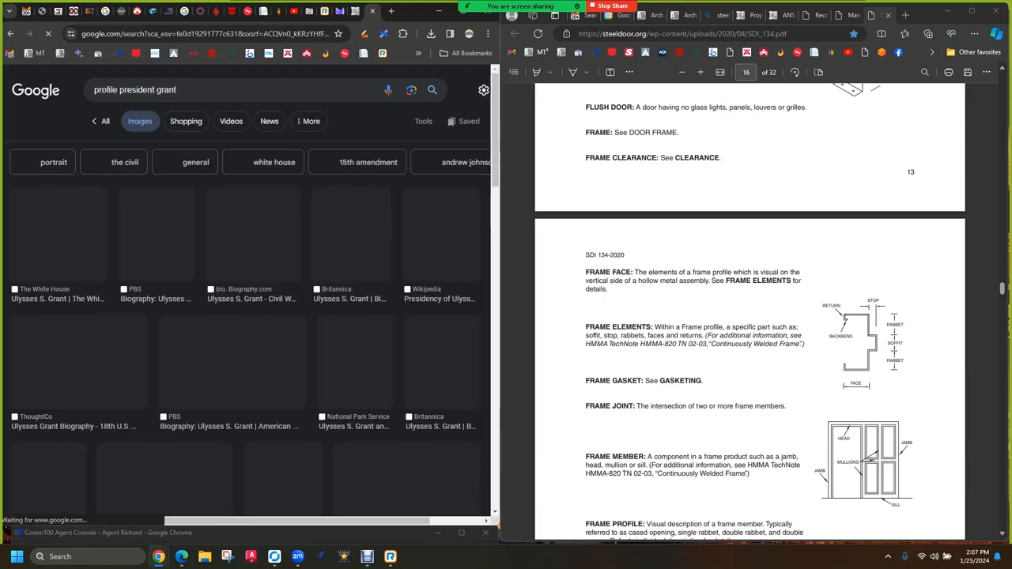
scroll(237, 277, "down", 3)
scroll(237, 276, "down", 2)
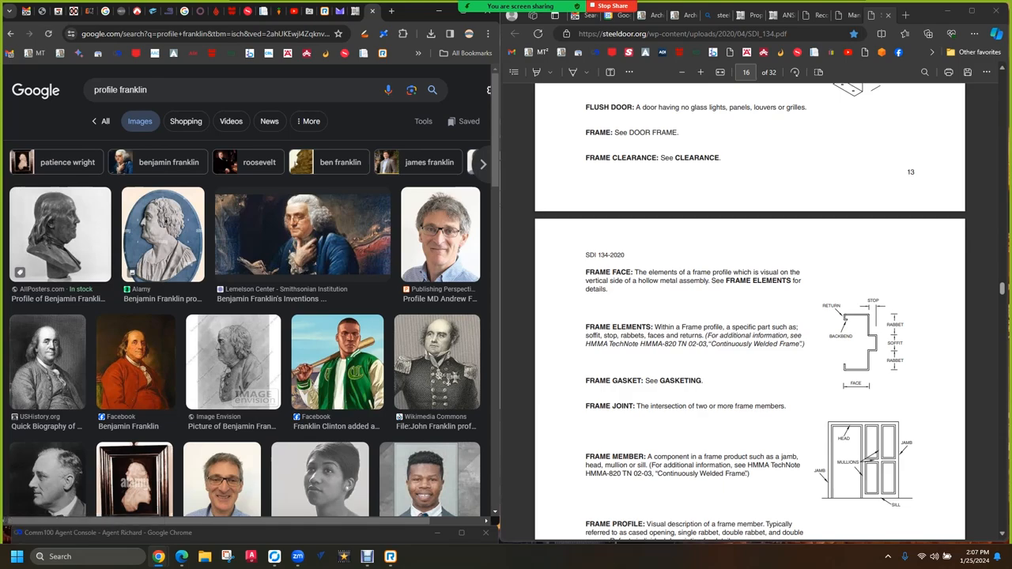
- Compare the profile portrait image results against the frame profile diagram tab
left_click(356, 11)
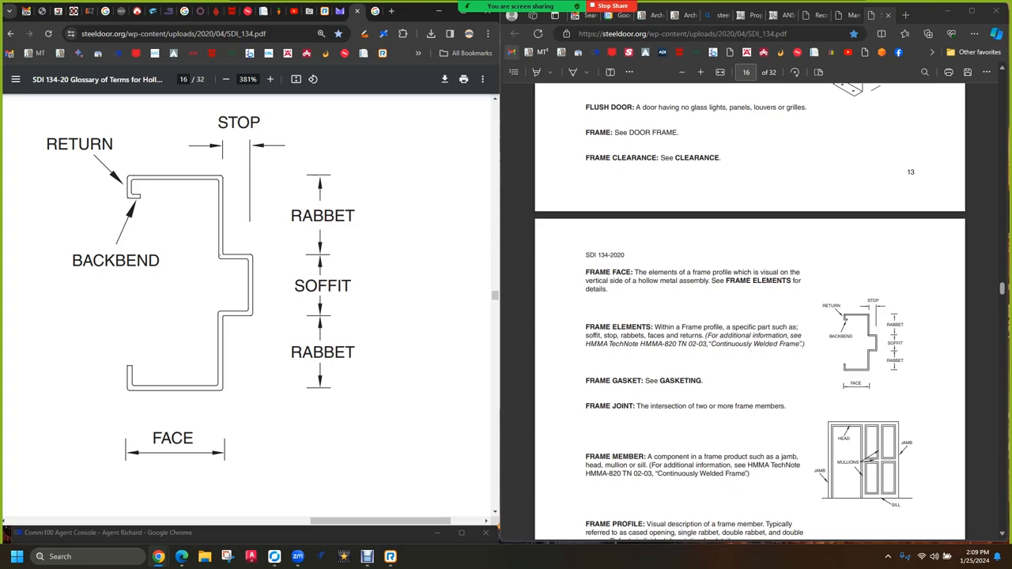
left_click(372, 11)
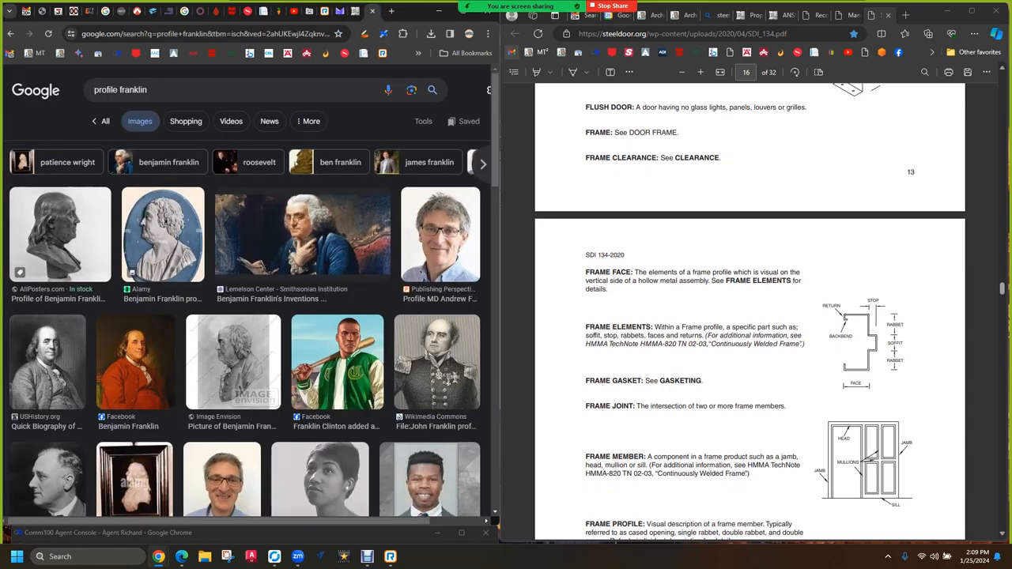
left_click(355, 11)
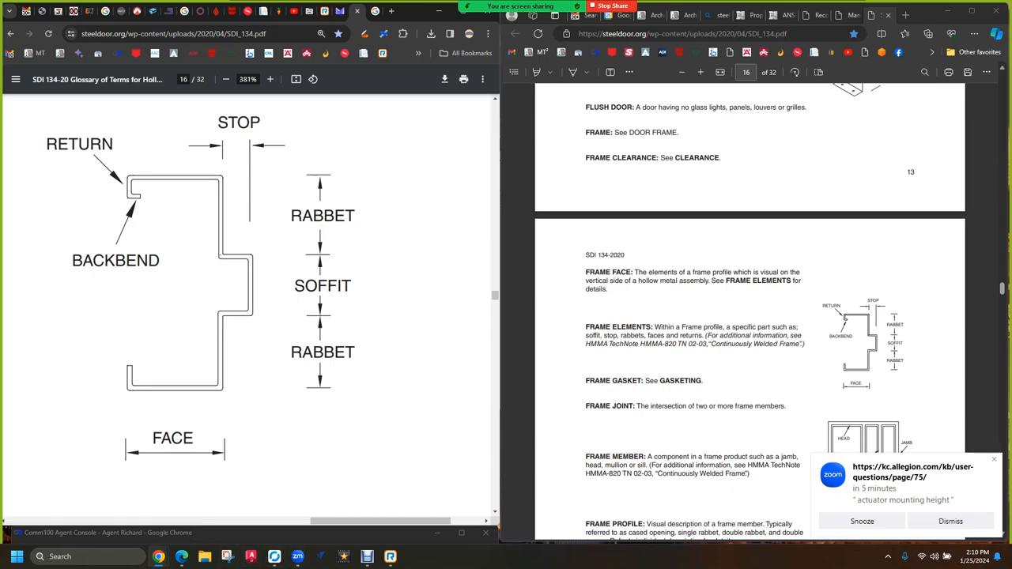
- Launch Paint from the Windows search
key("super")
type("paint")
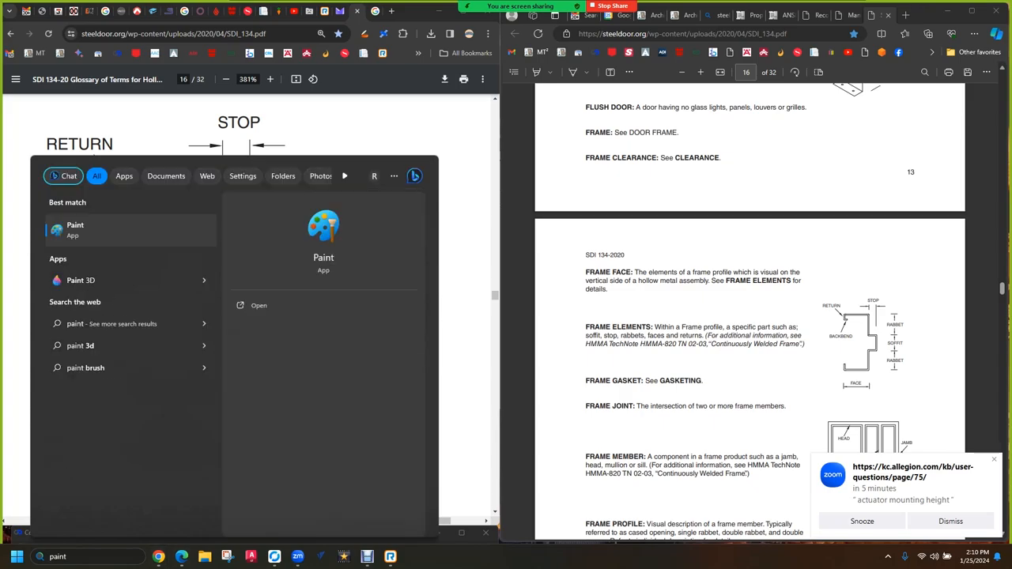
key("Return")
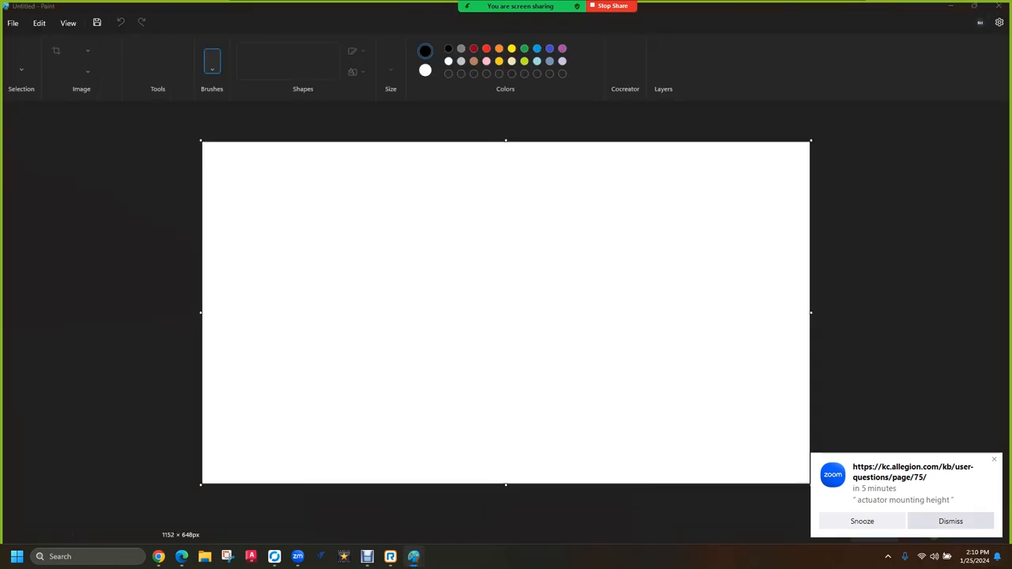
left_click(950, 521)
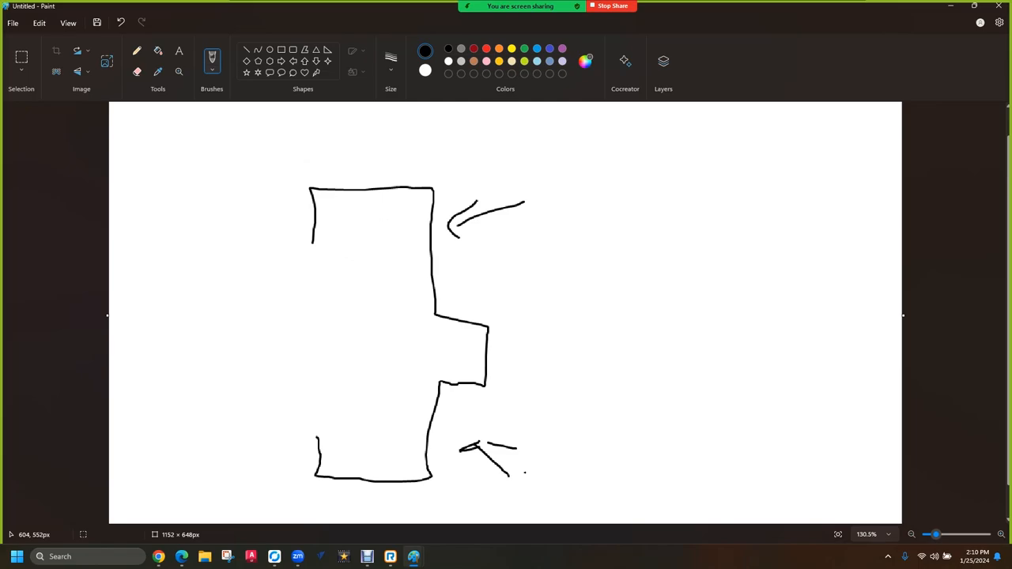
key("ctrl+z")
key("ctrl+z")
key("ctrl+z")
key("ctrl+z")
key("ctrl+z")
key("ctrl+z")
key("ctrl+z")
key("ctrl+z")
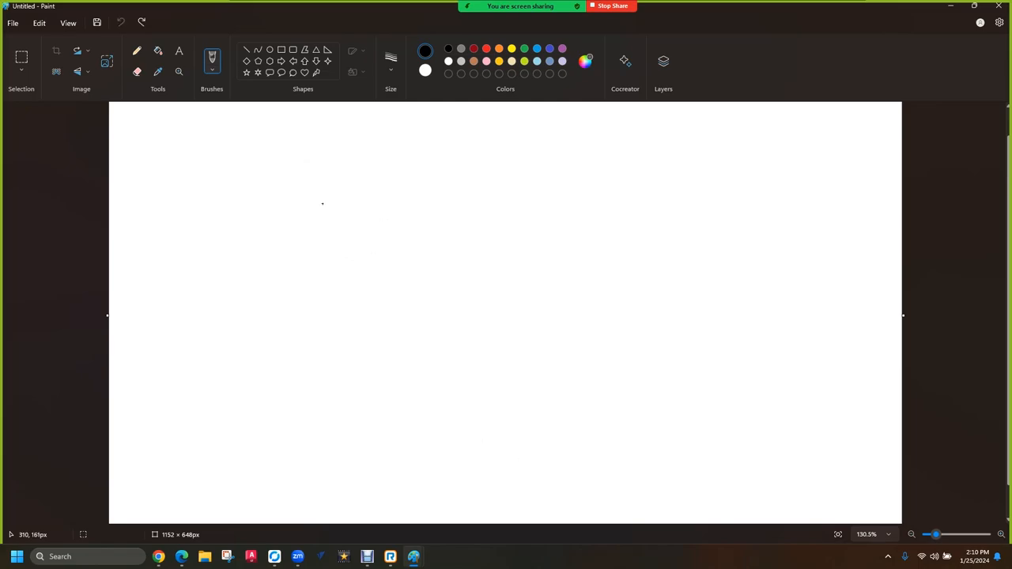
- Sketch the stepped frame profile plus a second shape and an arrow beside it
mouse_move(318, 187)
left_mouse_down()
mouse_move(318, 166)
mouse_move(446, 160)
mouse_move(460, 277)
mouse_move(422, 289)
mouse_move(423, 317)
left_mouse_up()
mouse_move(422, 317)
left_mouse_down()
mouse_move(409, 435)
mouse_move(346, 435)
mouse_move(332, 414)
left_mouse_up()
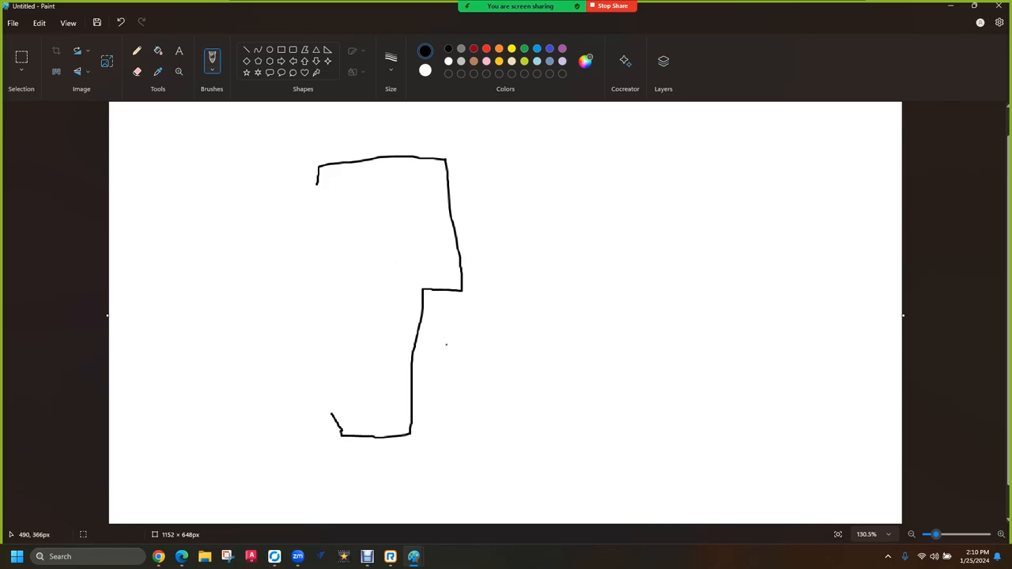
mouse_move(442, 307)
left_mouse_down()
mouse_move(433, 419)
mouse_move(577, 435)
mouse_move(558, 412)
mouse_move(659, 301)
left_mouse_up()
left_click_drag(539, 389, 585, 506)
left_click_drag(585, 481, 561, 496)
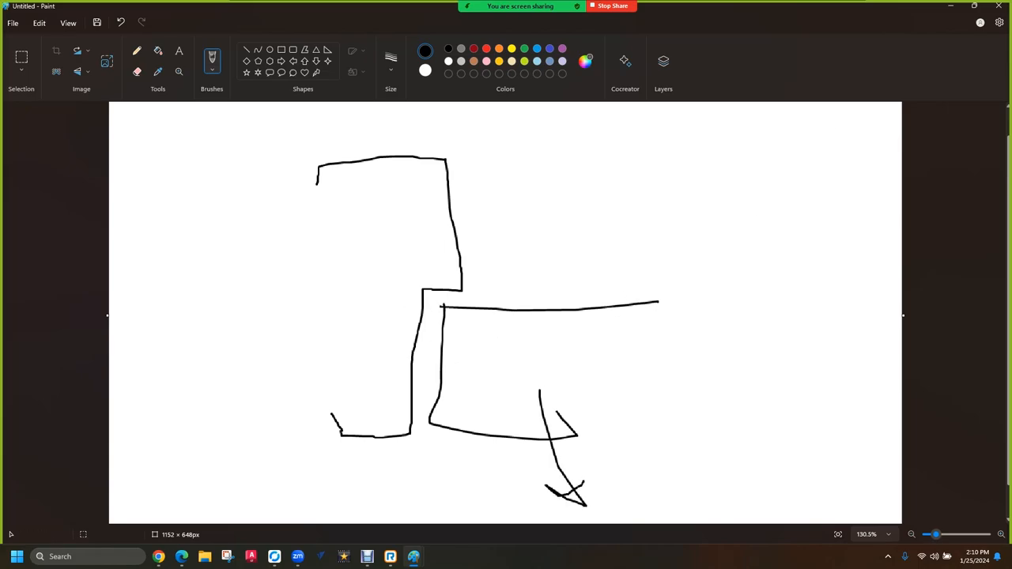
- Start a blank drawing, set it aside, return to the sketch and undo the extra lines and arrow
key("ctrl+n")
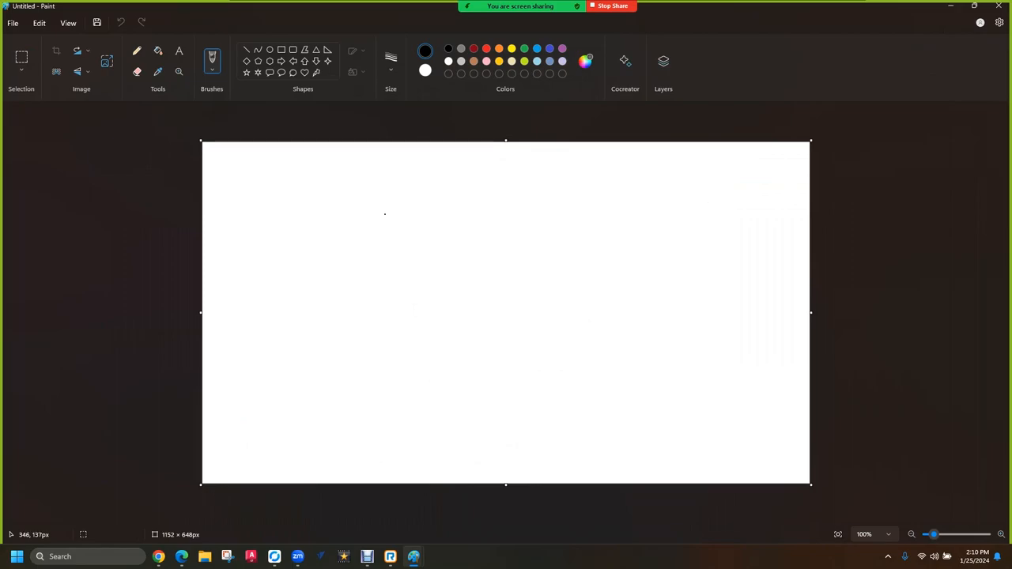
left_click(950, 6)
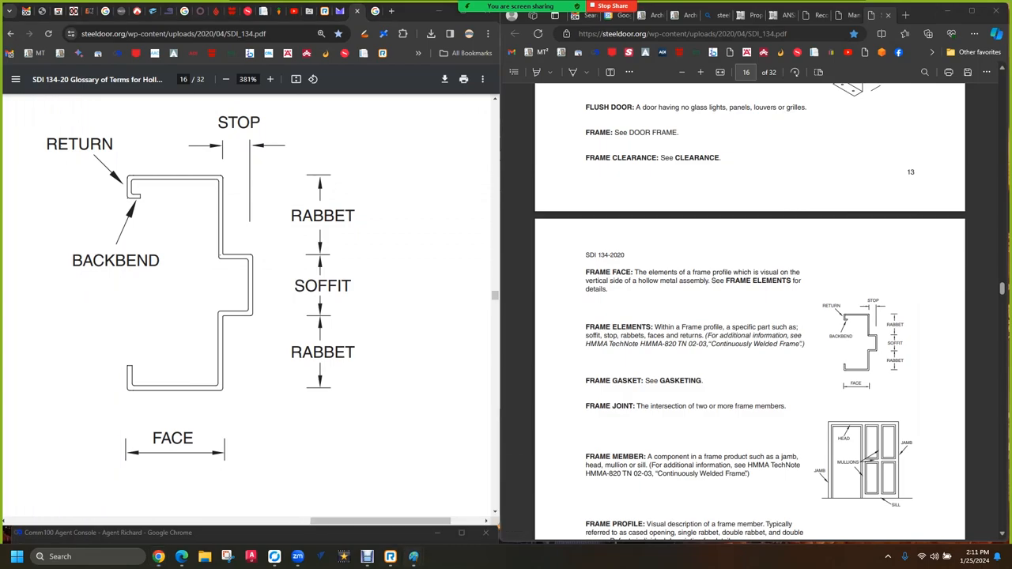
mouse_move(413, 556)
left_click(355, 467)
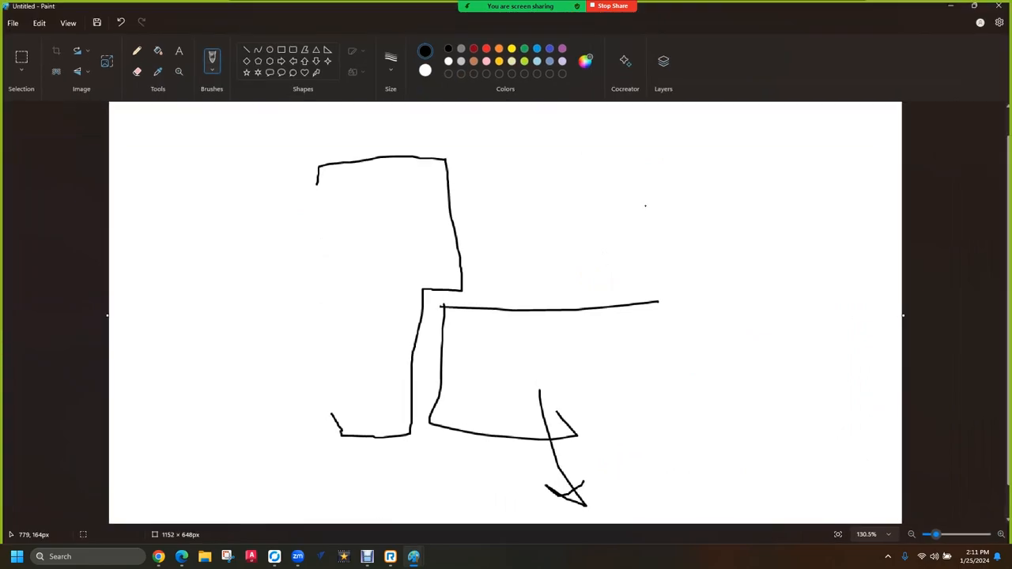
key("ctrl+z")
key("ctrl+z")
key("ctrl+z")
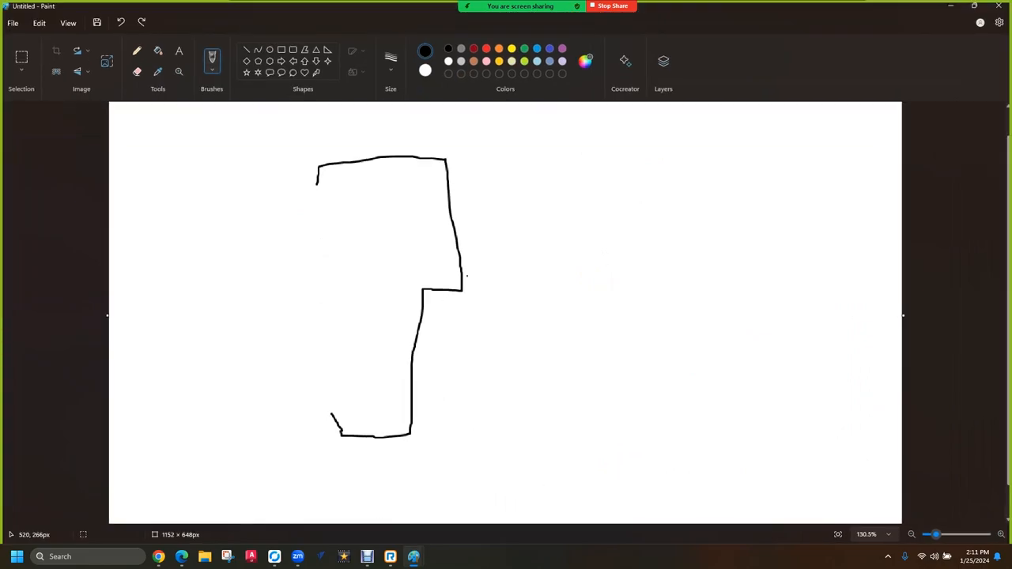
- Clear the old sketch and redraw the profile with a slanted side, a panel to the right and a small arrow
key("ctrl+z")
left_click_drag(416, 192, 535, 166)
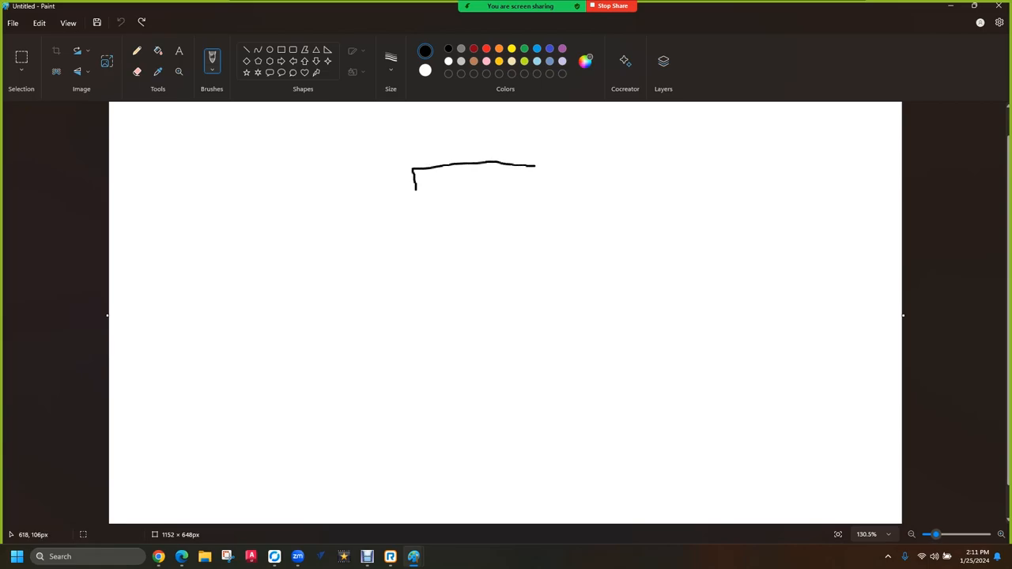
mouse_move(536, 166)
left_mouse_down()
mouse_move(611, 304)
mouse_move(546, 346)
mouse_move(443, 446)
mouse_move(435, 409)
left_mouse_up()
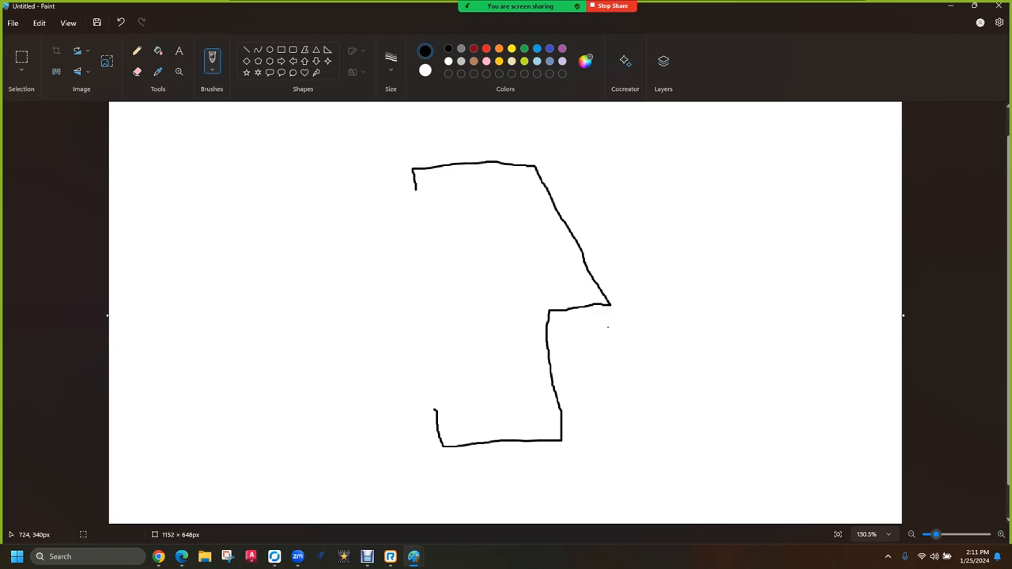
mouse_move(607, 326)
left_mouse_down()
mouse_move(585, 427)
mouse_move(727, 439)
mouse_move(632, 327)
mouse_move(807, 344)
left_mouse_up()
left_click_drag(507, 160, 534, 188)
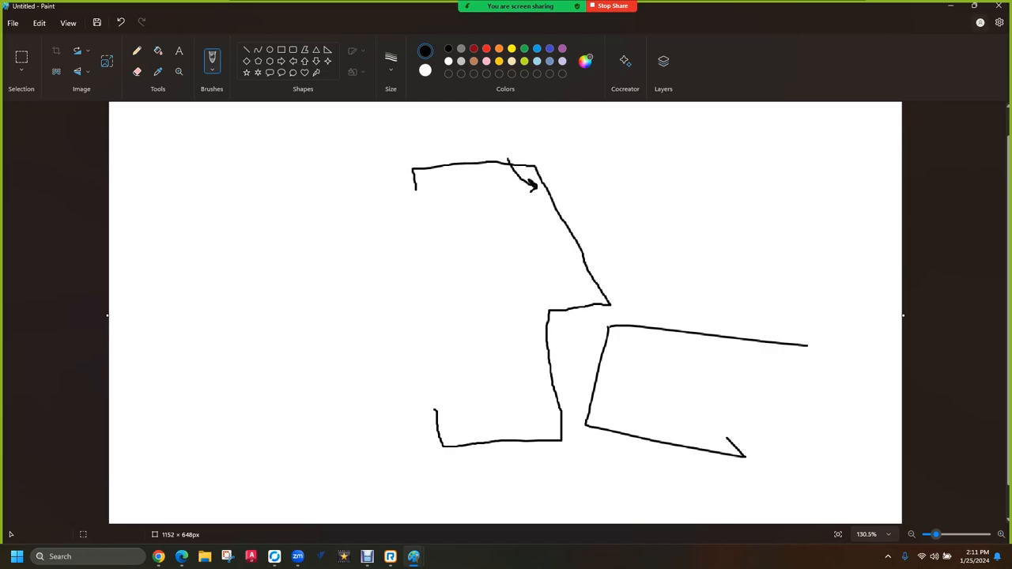
left_click(951, 6)
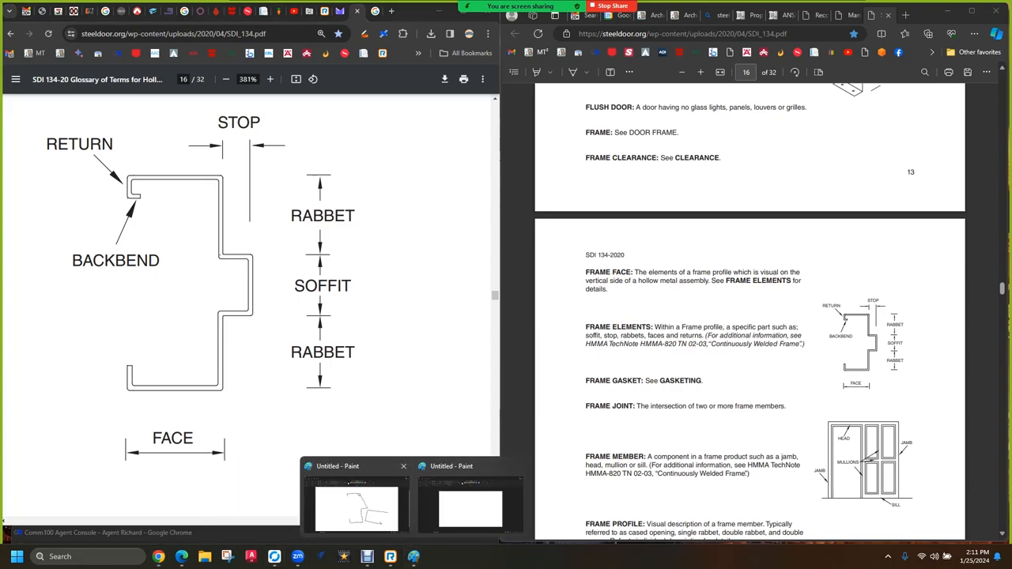
- Add a short stroke beneath the top arrow on the sketch and switch back to the PDF diagrams
left_click(355, 506)
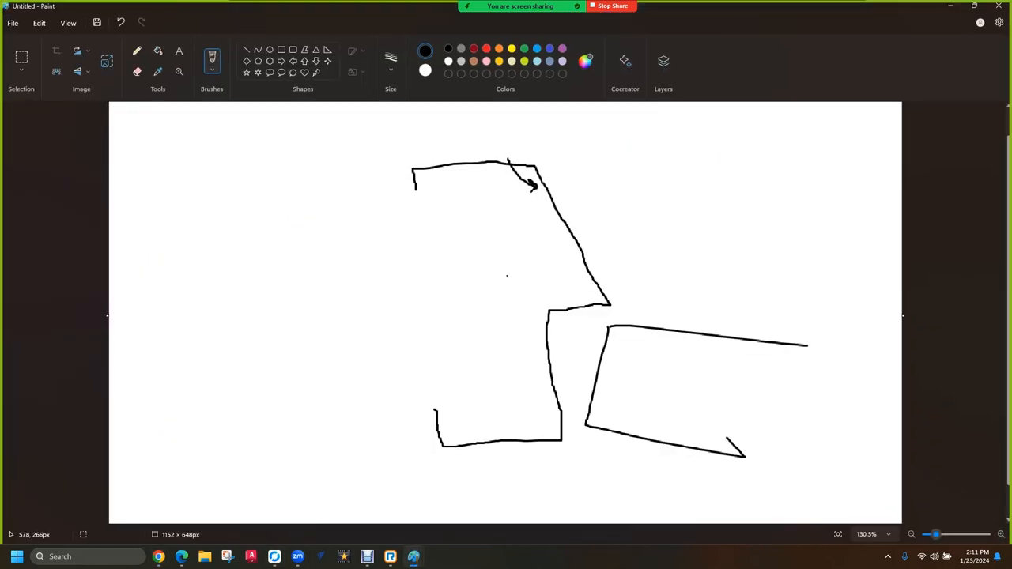
left_click_drag(507, 168, 561, 230)
key("alt+Tab")
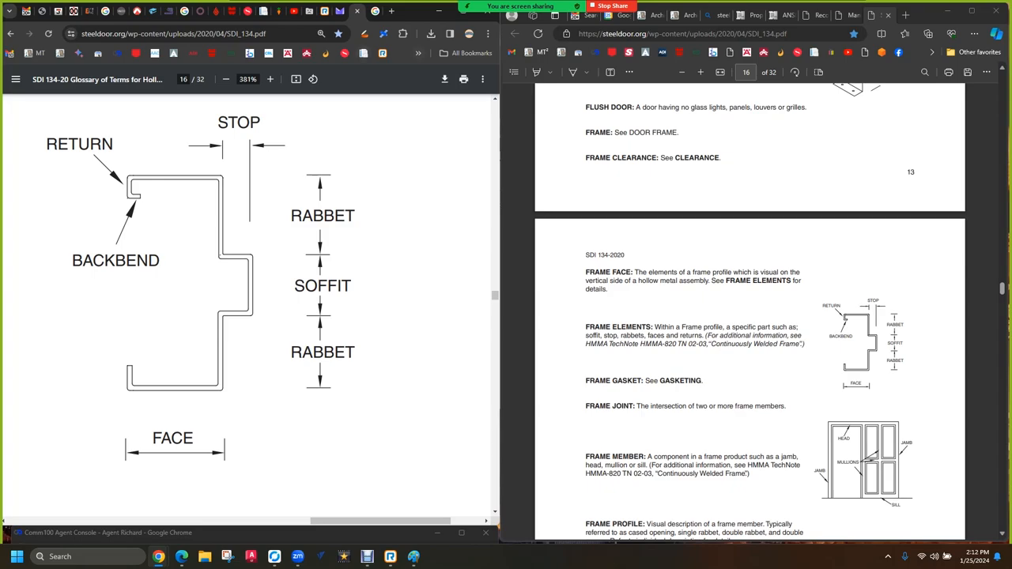
- Search for press brake tooling and look at the sponsored MSC press brake die listing
left_click(373, 11)
type("press brake tooling")
key("Return")
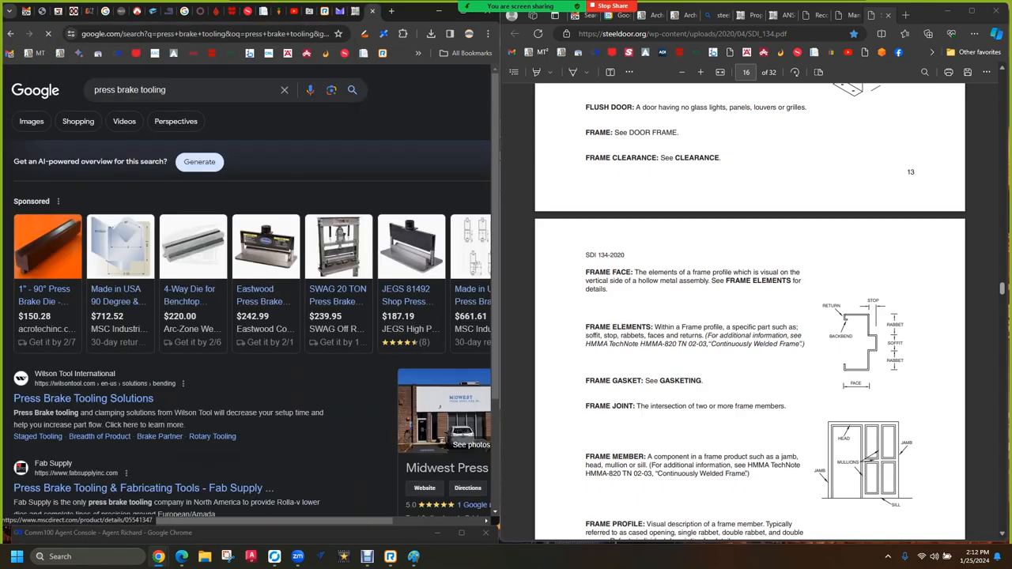
left_click(83, 397)
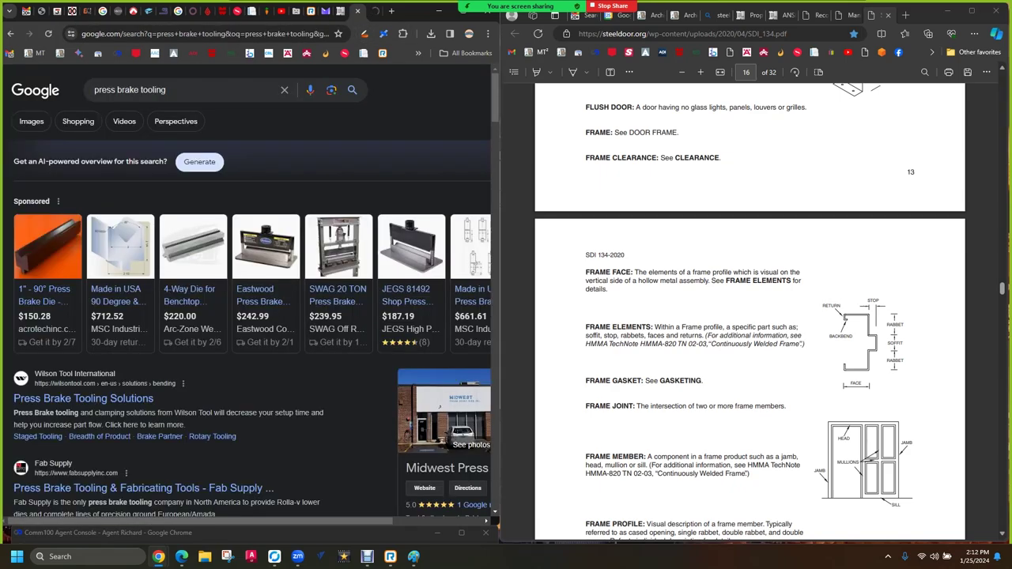
left_click(120, 269)
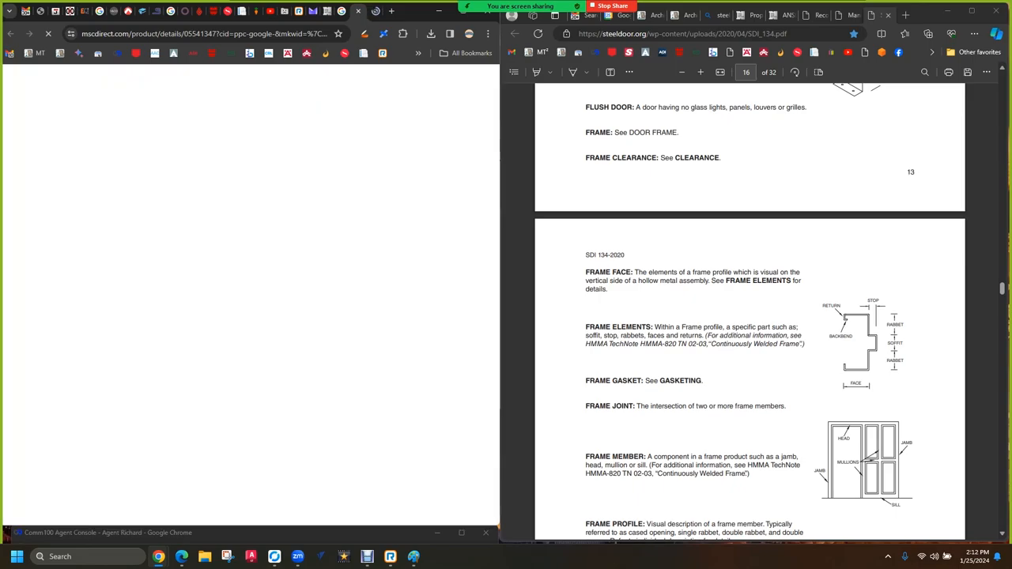
- View the JEGS press brake attachment photo enlarged, then return to the search results
key("ctrl+Tab")
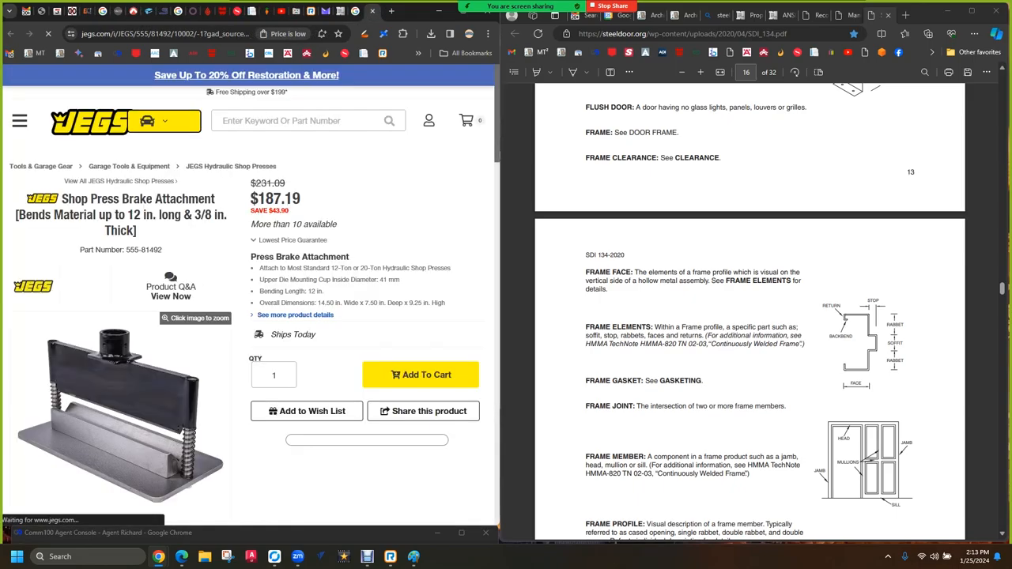
scroll(237, 316, "down", 1)
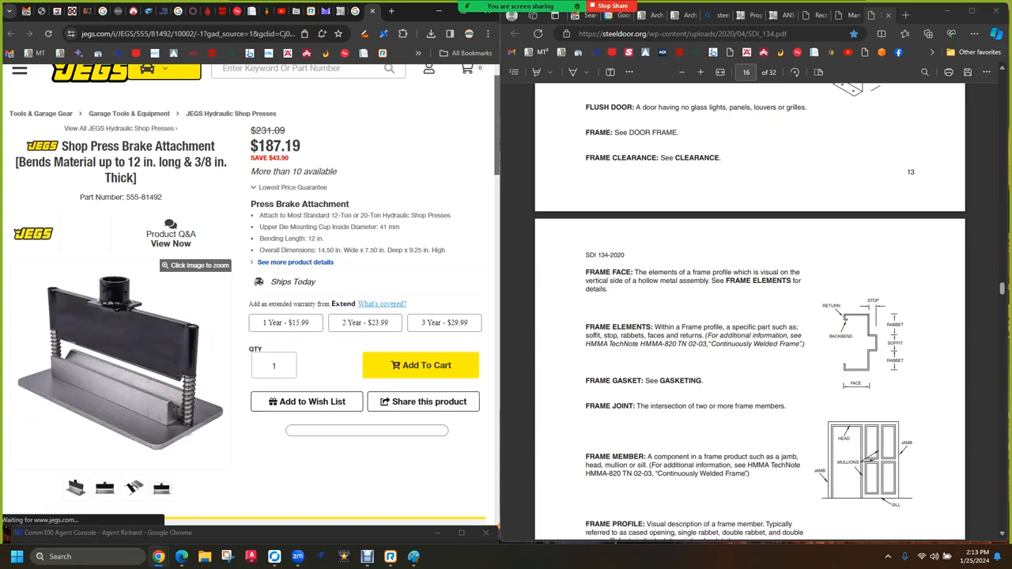
left_click(119, 355)
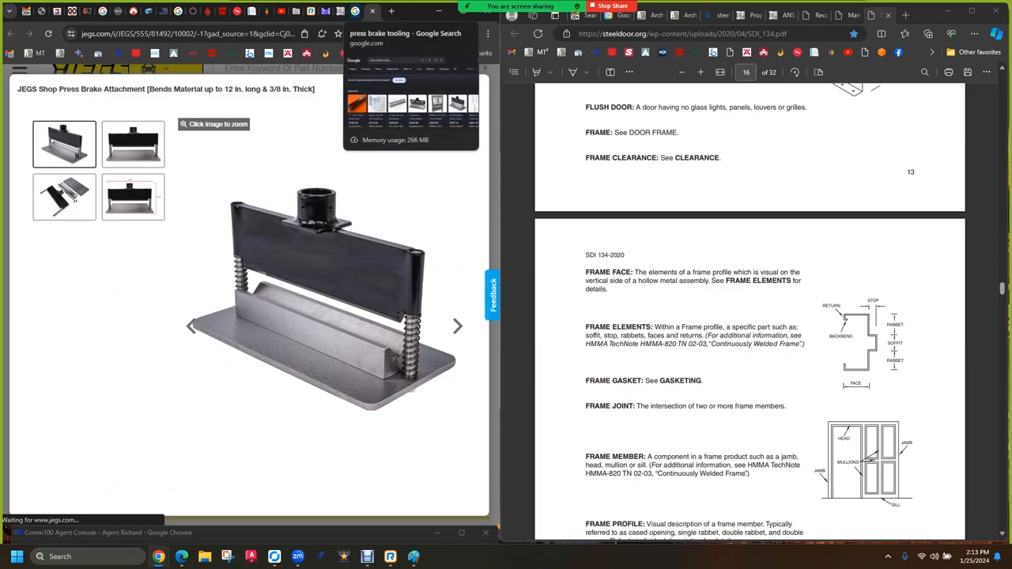
left_click(356, 11)
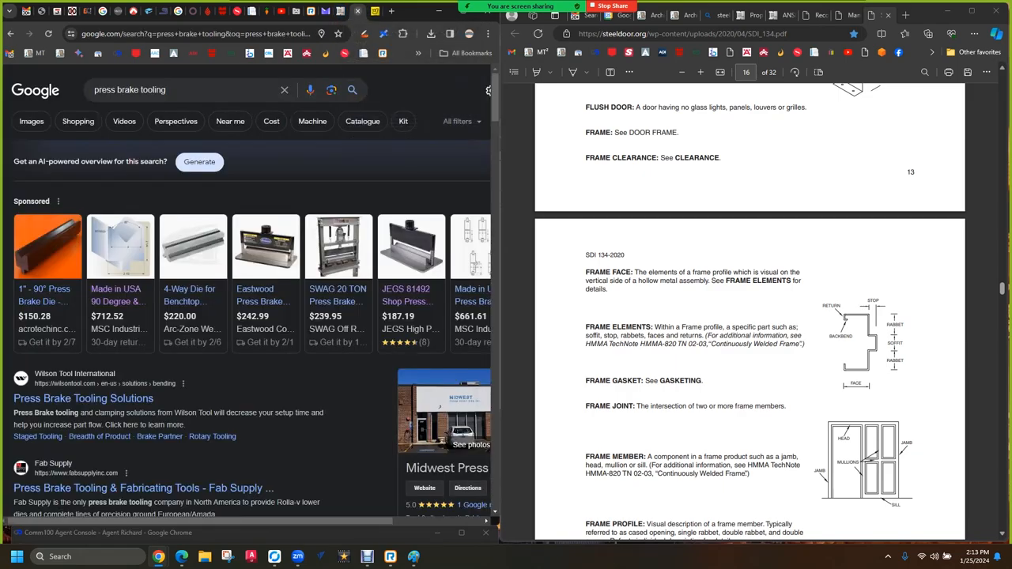
left_click(343, 11)
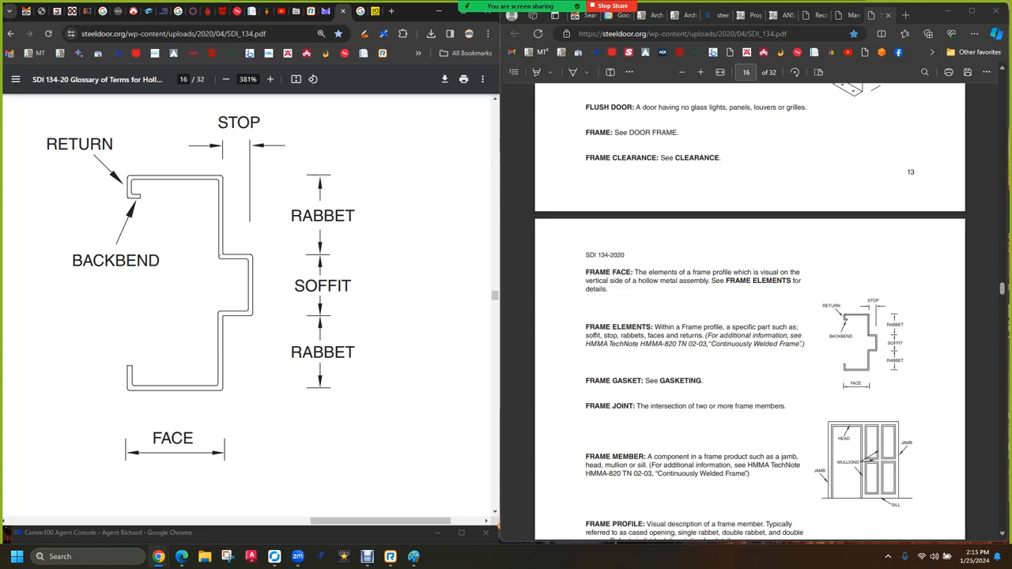
- Highlight the upper and lower RABBET labels on the frame profile diagram
left_click_drag(292, 217, 355, 216)
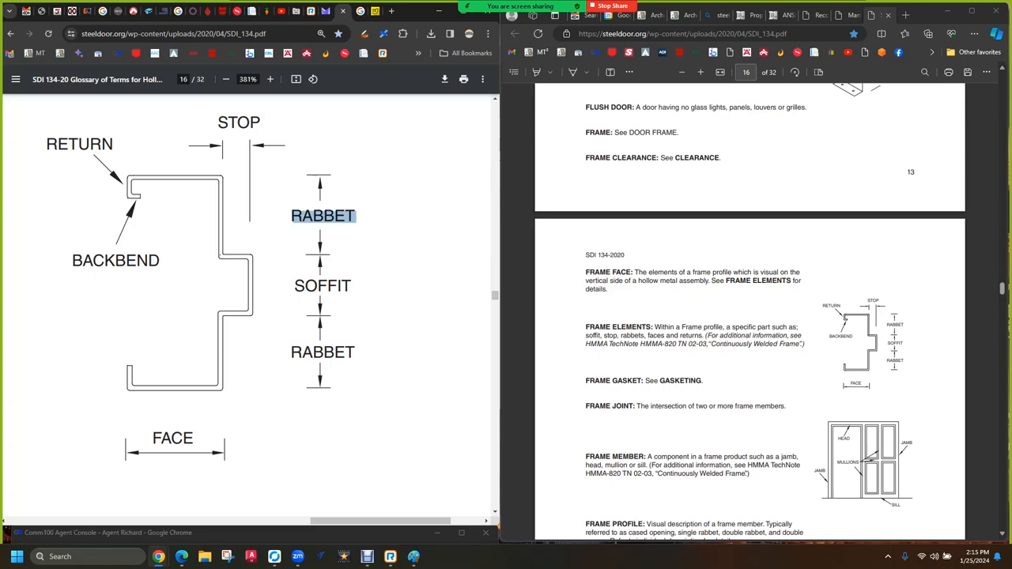
left_click_drag(293, 353, 355, 353)
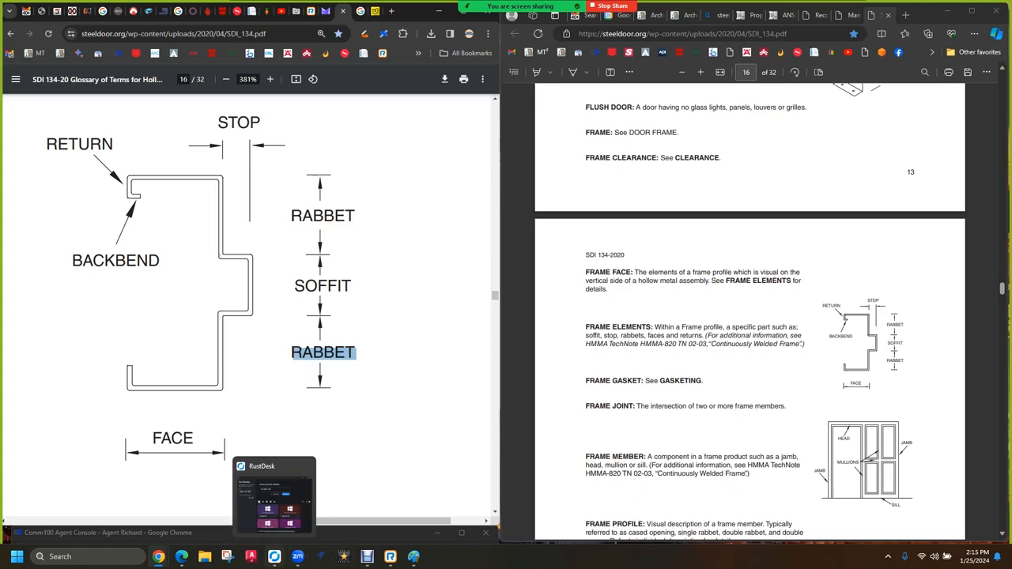
mouse_move(412, 557)
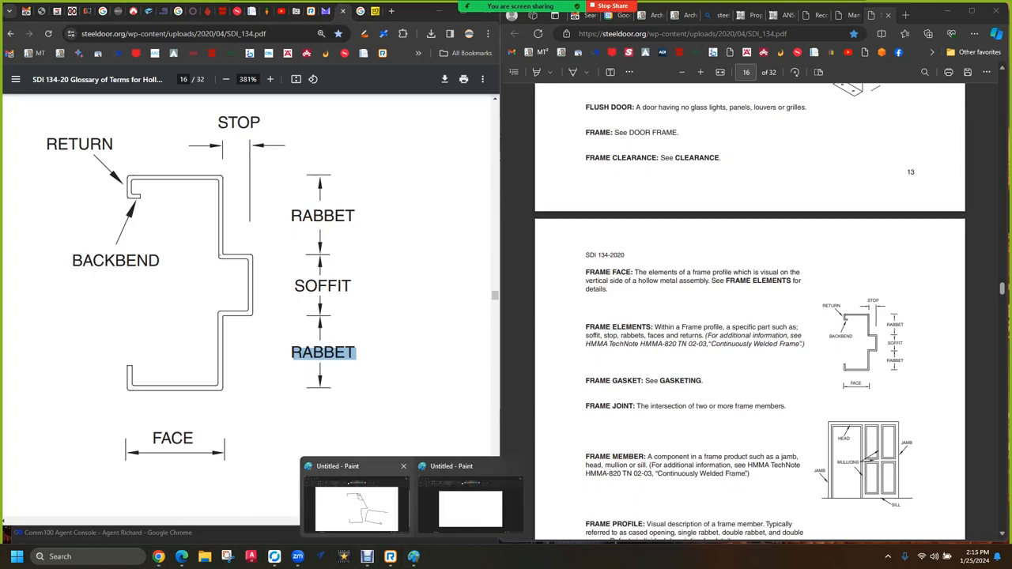
- Draw dimension ticks and vertical dimension lines above and below the frame sketch in Paint
left_click(356, 506)
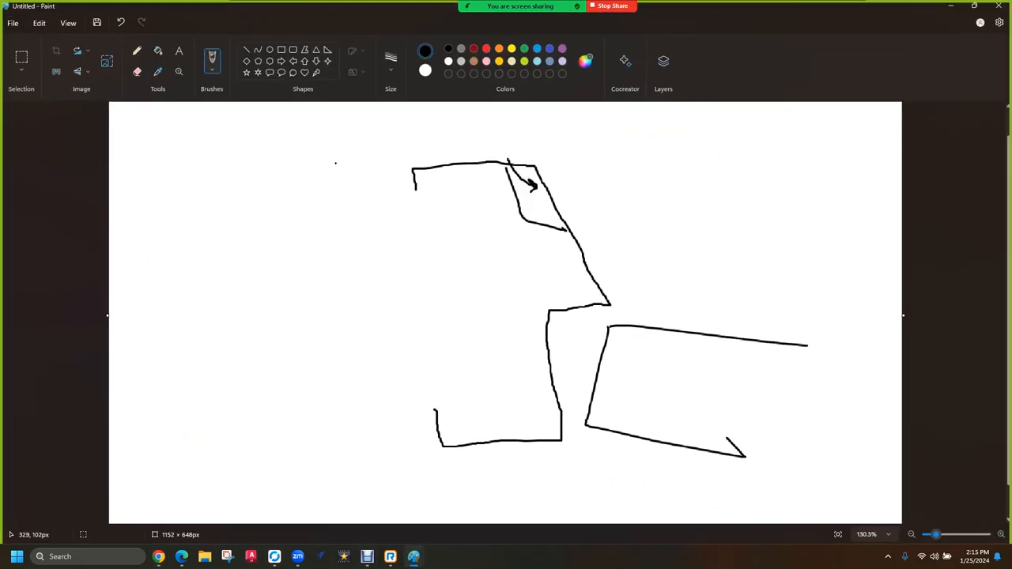
left_click_drag(353, 166, 383, 166)
left_click(378, 472)
left_click_drag(369, 453, 409, 459)
left_click_drag(364, 141, 367, 242)
left_click_drag(376, 398, 398, 498)
left_click_drag(402, 434, 390, 471)
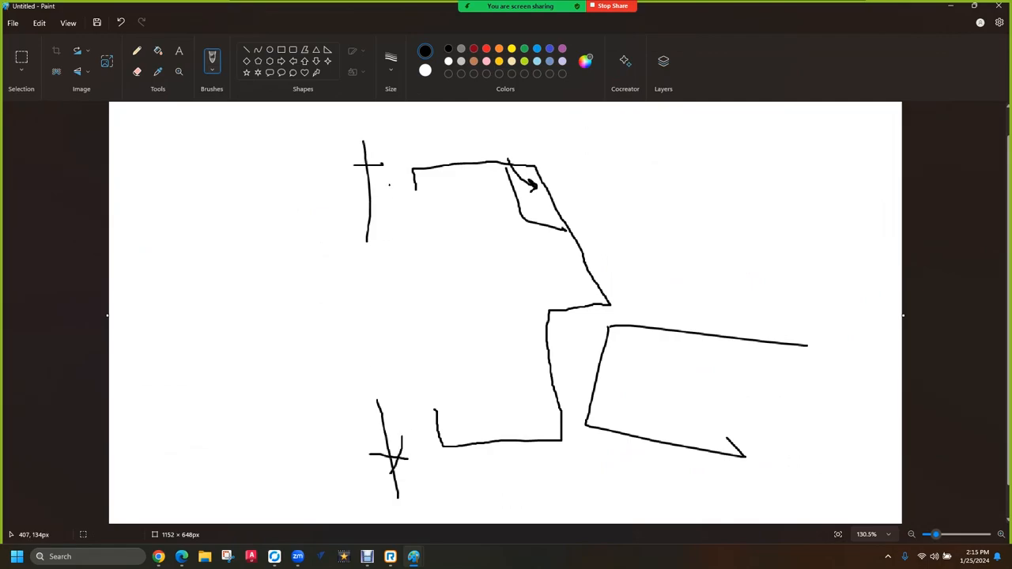
left_click_drag(376, 147, 344, 181)
- Handwrite a dimension note and add arrows at the top and bottom returns, then go back to the glossary PDF
mouse_move(170, 273)
left_mouse_down()
mouse_move(166, 309)
mouse_move(218, 292)
mouse_move(233, 262)
mouse_move(245, 285)
left_mouse_up()
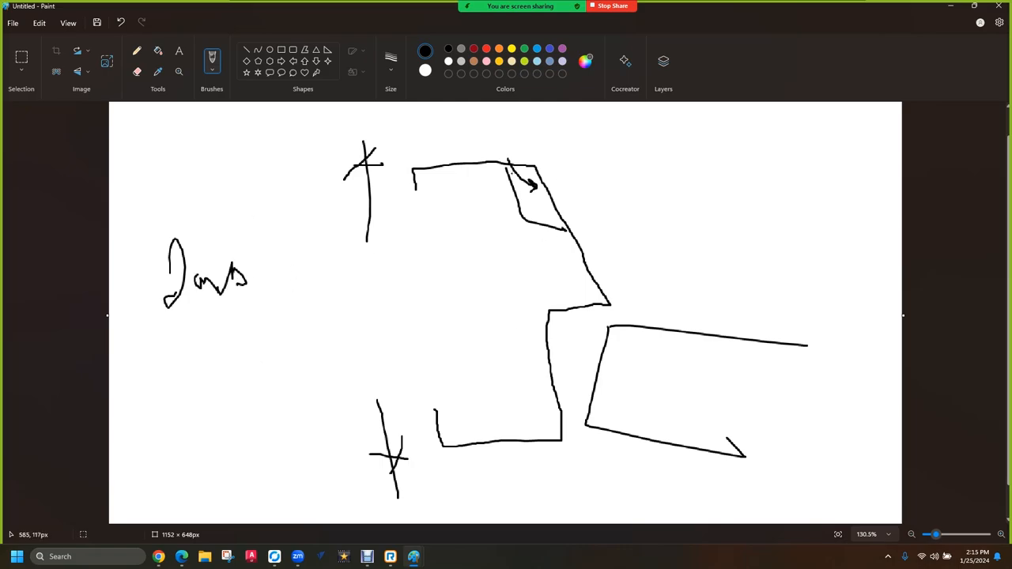
left_click_drag(403, 191, 447, 185)
left_click_drag(419, 407, 471, 410)
mouse_move(433, 190)
left_mouse_down()
mouse_move(439, 283)
mouse_move(431, 267)
mouse_move(444, 261)
left_mouse_up()
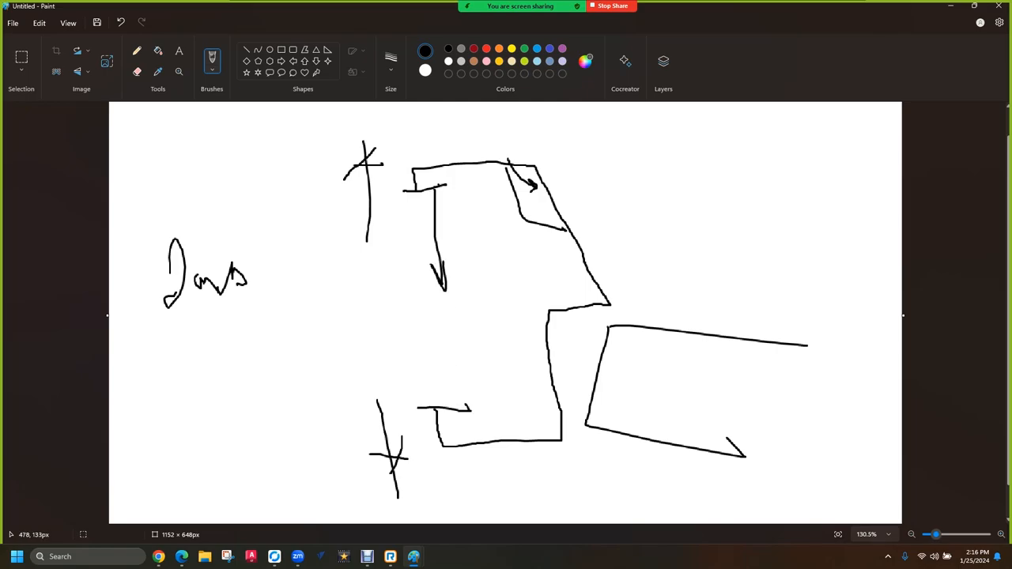
left_click_drag(444, 172, 433, 210)
left_click_drag(455, 327, 456, 430)
left_click_drag(478, 389, 422, 412)
key("alt+Tab")
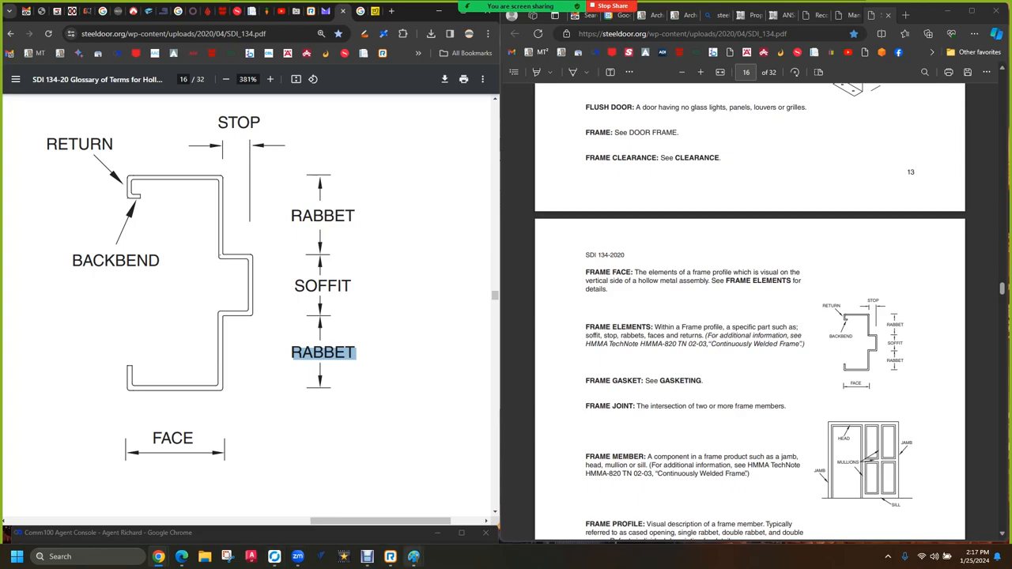
- Undo the recent strokes to clear the Paint sketch, redoing one
left_click(360, 506)
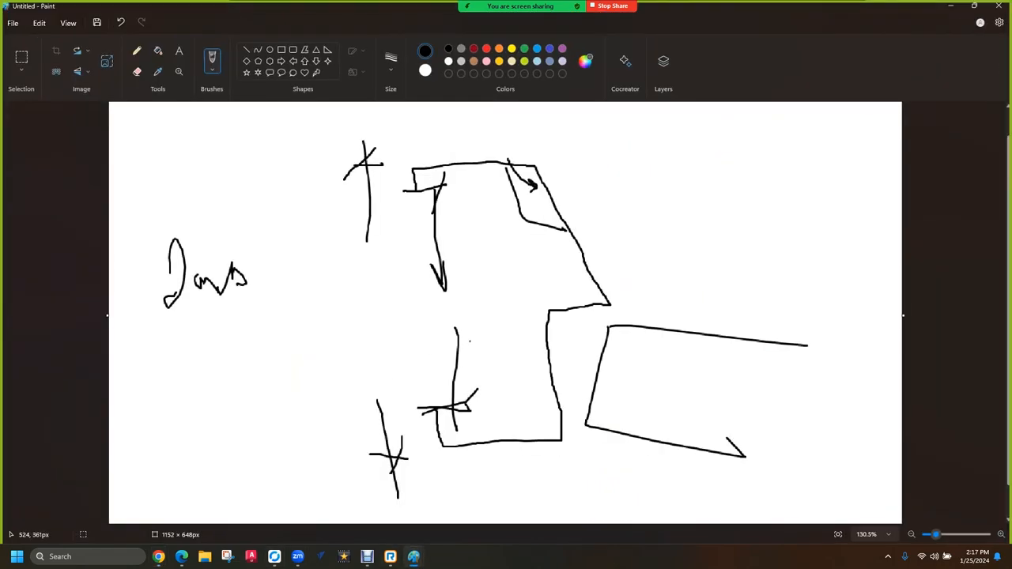
key("ctrl+z")
key("ctrl+z")
key("ctrl+z")
key("ctrl+z")
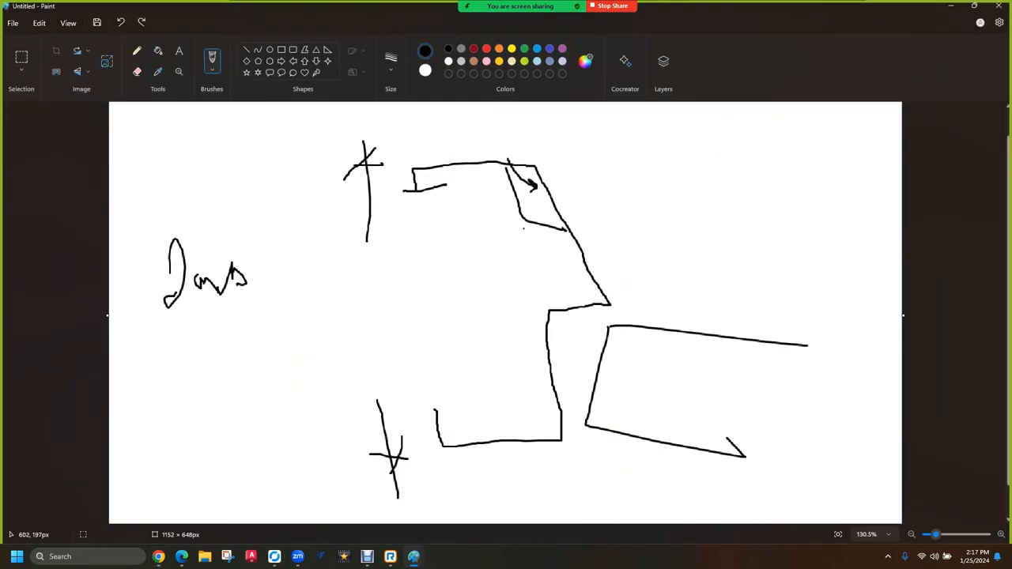
key("ctrl+z")
key("ctrl+z")
key("ctrl+z")
key("ctrl+y")
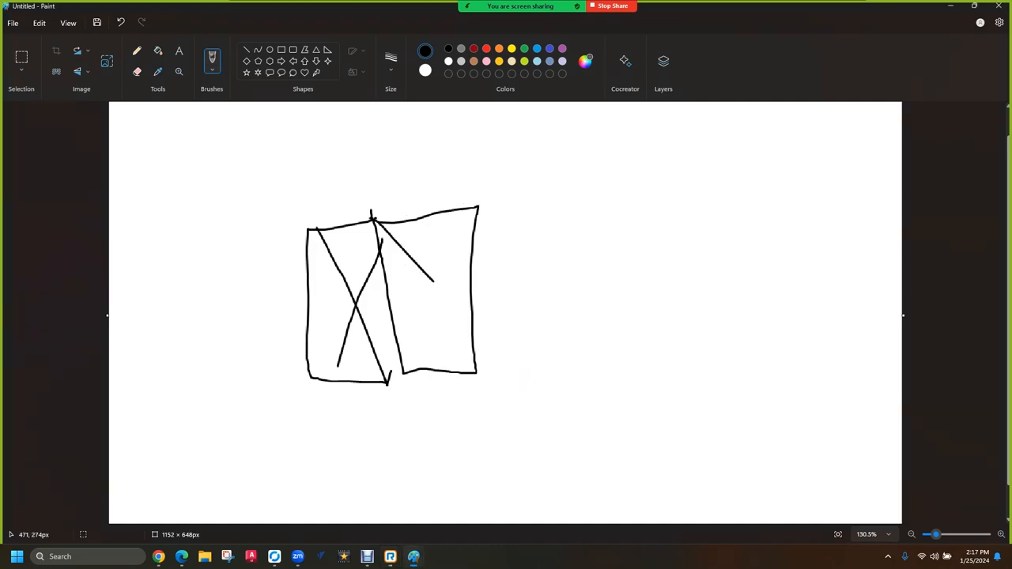
- Draw a braced box with top and bottom lines, a frame outline beside it and loops at the top corner
left_click_drag(377, 225, 496, 378)
left_click_drag(471, 212, 419, 366)
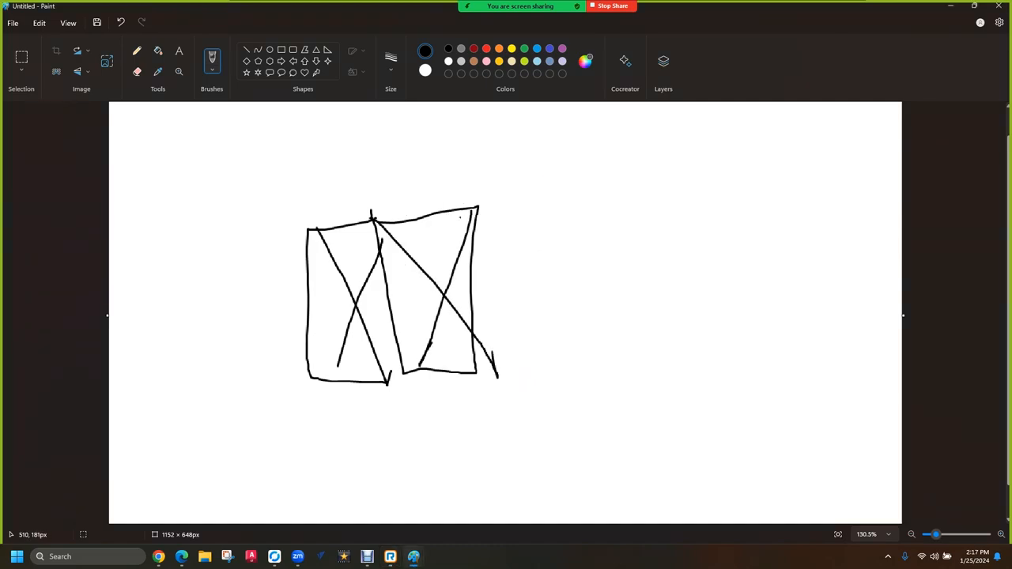
mouse_move(295, 192)
left_mouse_down()
mouse_move(474, 210)
mouse_move(295, 224)
left_mouse_up()
mouse_move(306, 378)
left_mouse_down()
mouse_move(379, 389)
mouse_move(275, 391)
mouse_move(452, 408)
left_mouse_up()
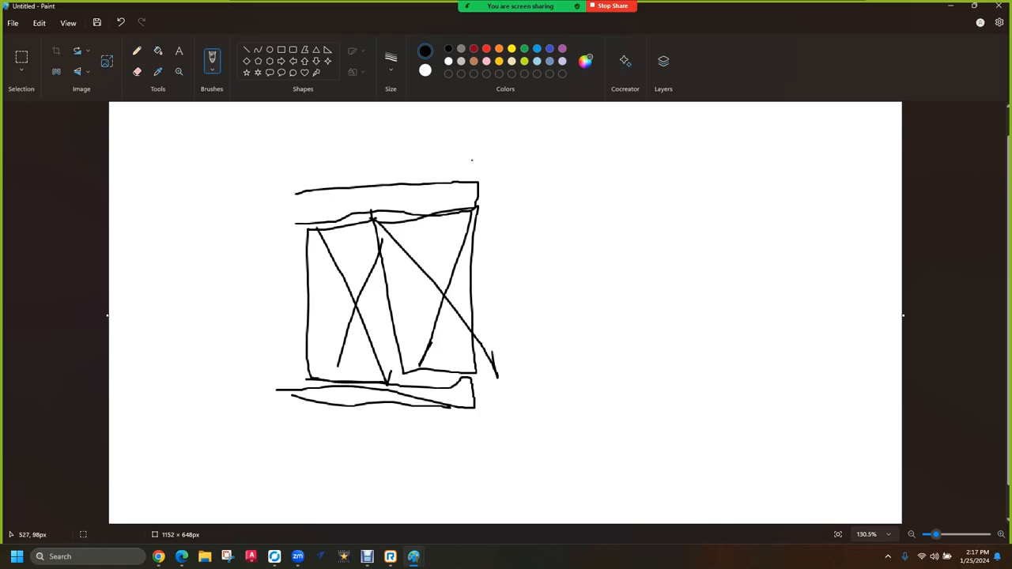
mouse_move(469, 180)
left_mouse_down()
mouse_move(548, 258)
mouse_move(515, 348)
mouse_move(528, 427)
mouse_move(460, 417)
mouse_move(492, 422)
left_mouse_up()
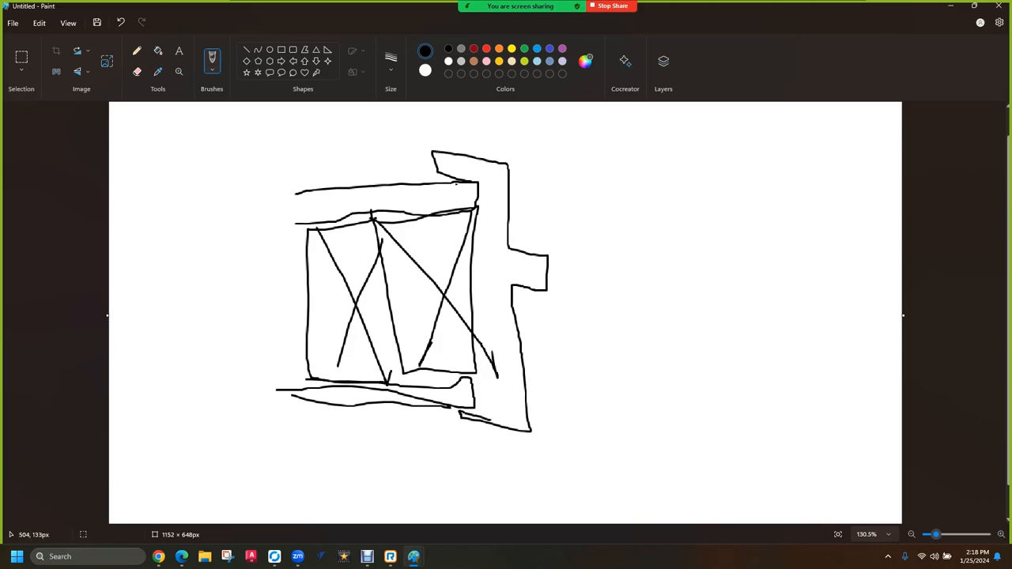
mouse_move(447, 172)
left_mouse_down()
mouse_move(474, 202)
mouse_move(490, 190)
left_mouse_up()
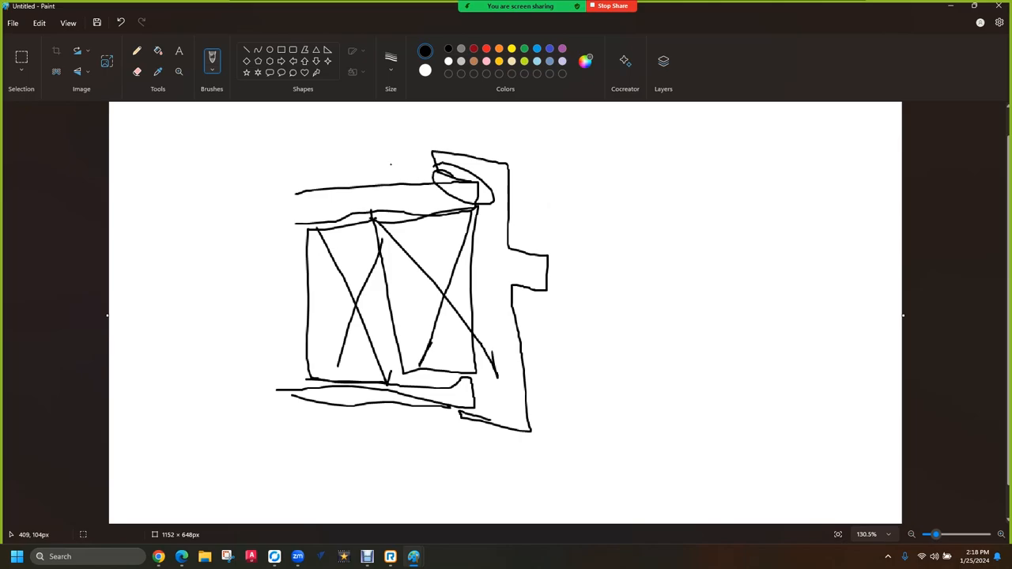
mouse_move(401, 146)
left_mouse_down()
mouse_move(395, 182)
mouse_move(411, 172)
mouse_move(294, 178)
mouse_move(345, 161)
mouse_move(343, 213)
left_mouse_up()
- Switch back to the browser's enlarged frame diagram and hide the phone call window
key("alt+Tab")
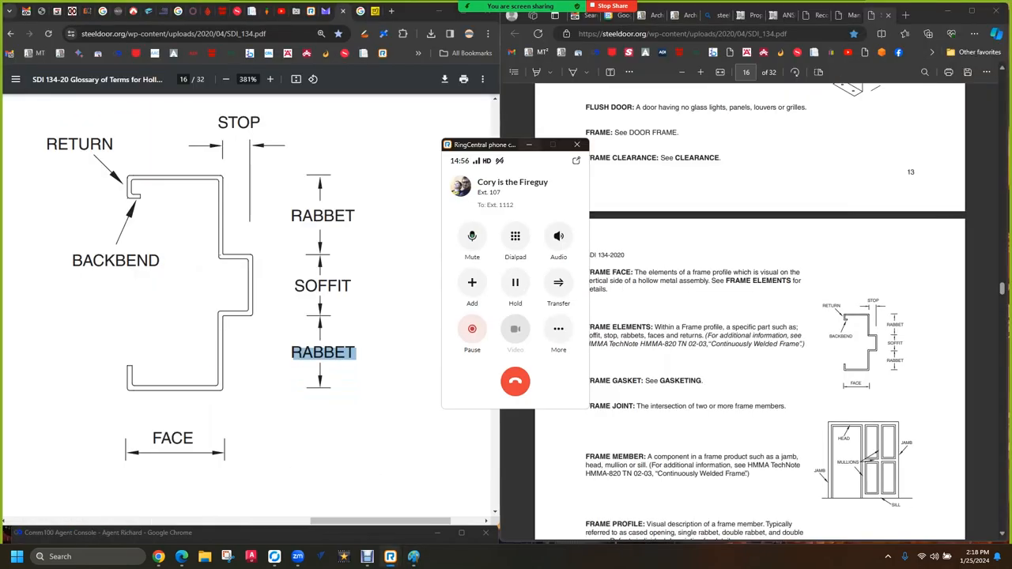
left_click(529, 145)
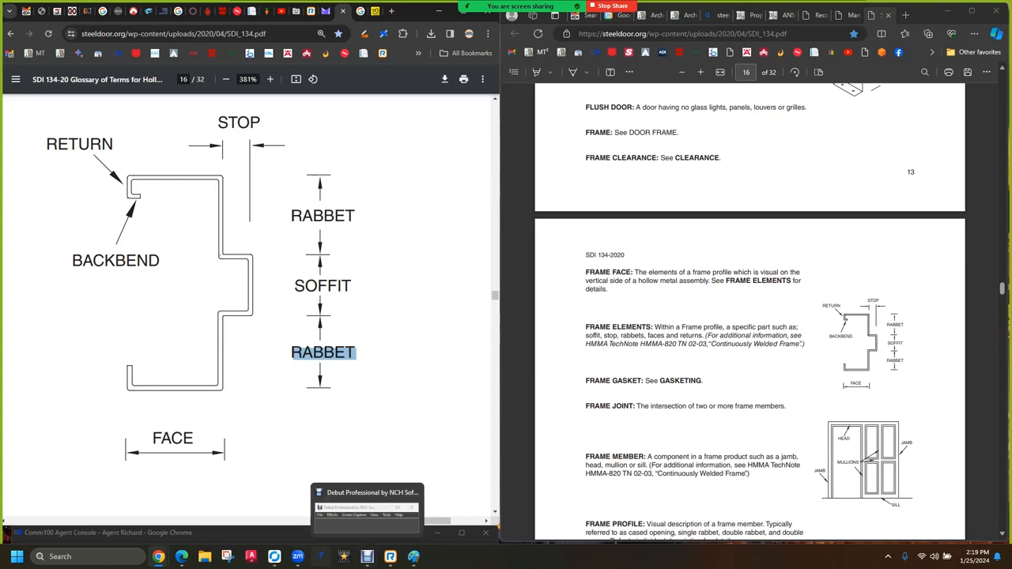
mouse_move(413, 556)
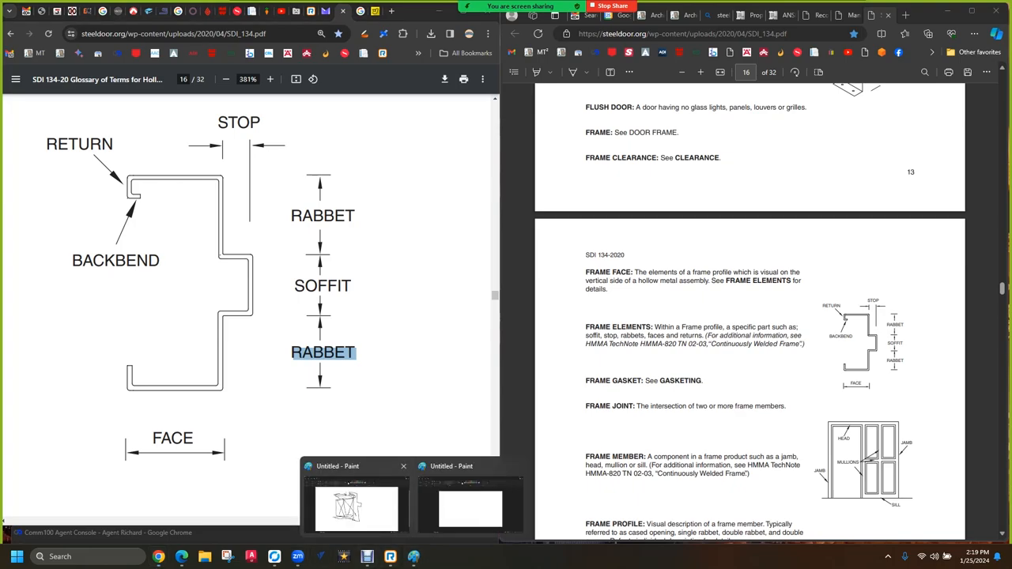
- Sketch a frame corner profile right of the door drawing with two arrows pointing at its inner corner
left_click(356, 506)
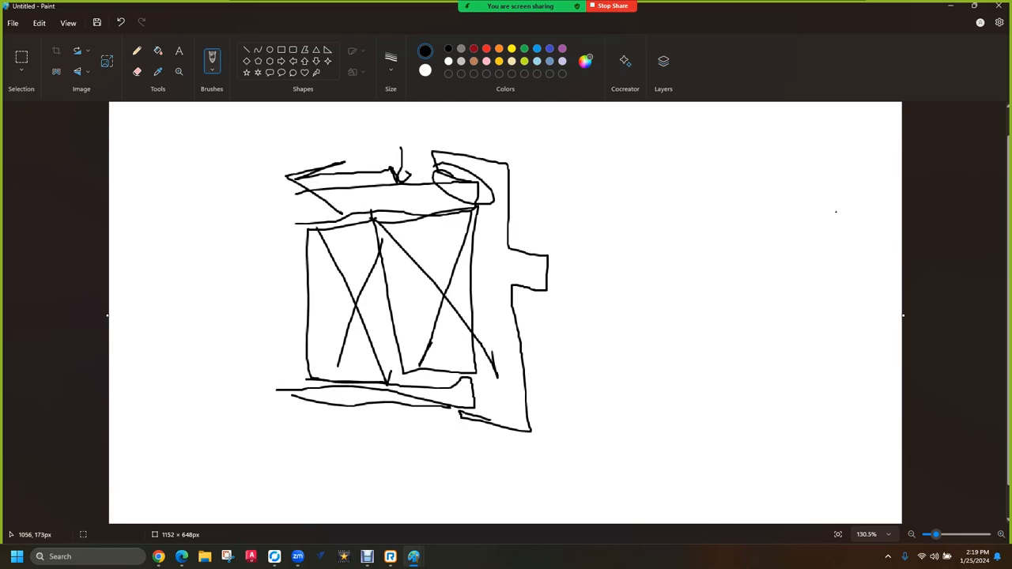
left_click_drag(703, 250, 870, 340)
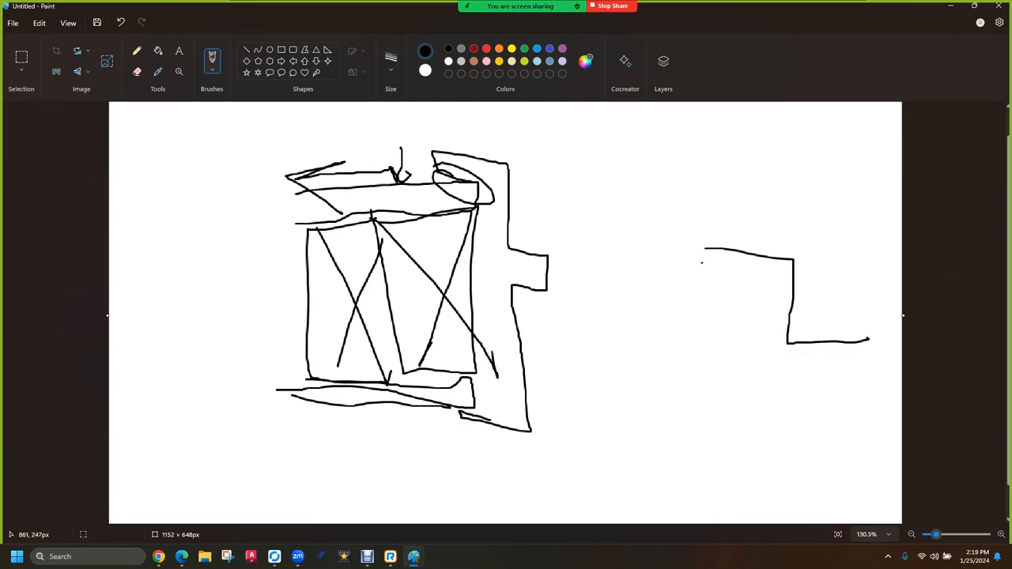
left_click_drag(701, 263, 782, 484)
left_click_drag(702, 264, 695, 450)
mouse_move(704, 248)
left_mouse_down()
mouse_move(892, 310)
mouse_move(864, 338)
mouse_move(784, 349)
mouse_move(776, 323)
mouse_move(768, 340)
mouse_move(824, 302)
left_mouse_up()
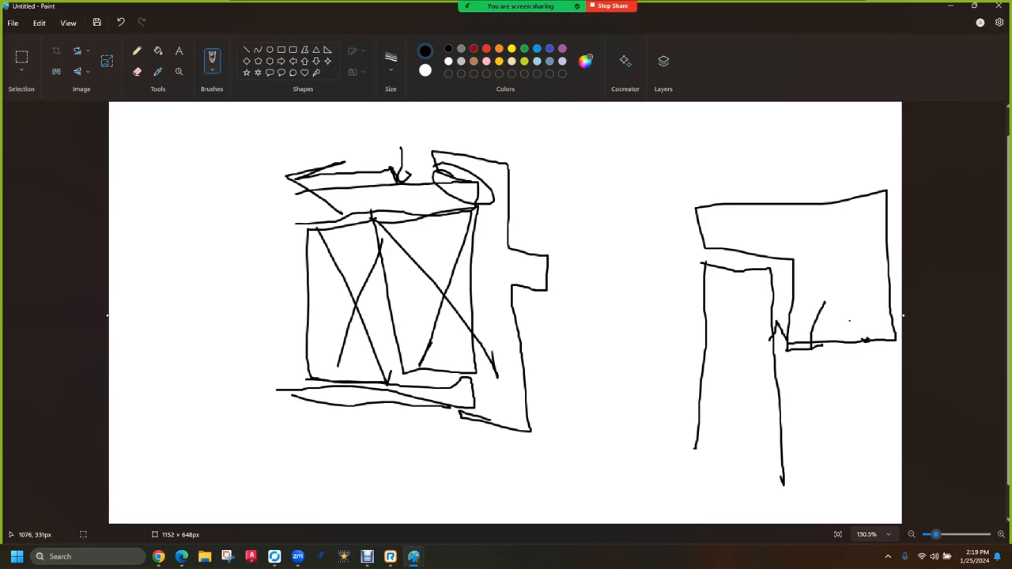
mouse_move(846, 434)
left_mouse_down()
mouse_move(839, 354)
mouse_move(857, 364)
left_mouse_up()
mouse_move(721, 295)
left_mouse_down()
mouse_move(789, 296)
mouse_move(773, 311)
left_mouse_up()
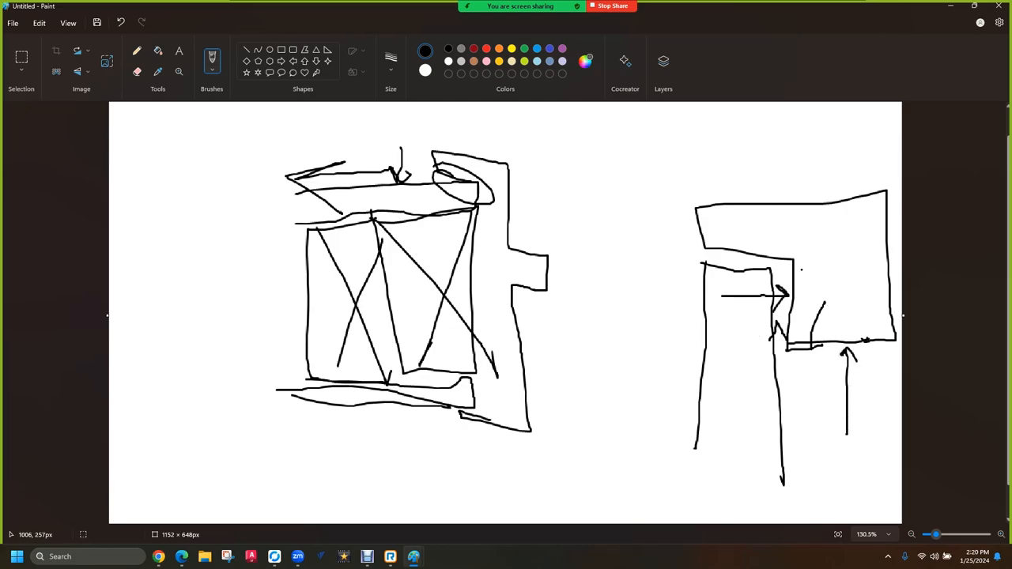
- Search absupply.net for 824s and open the Hager 824S-MIB 72 jamb weatherstrip page from the last results page
key("alt+Tab")
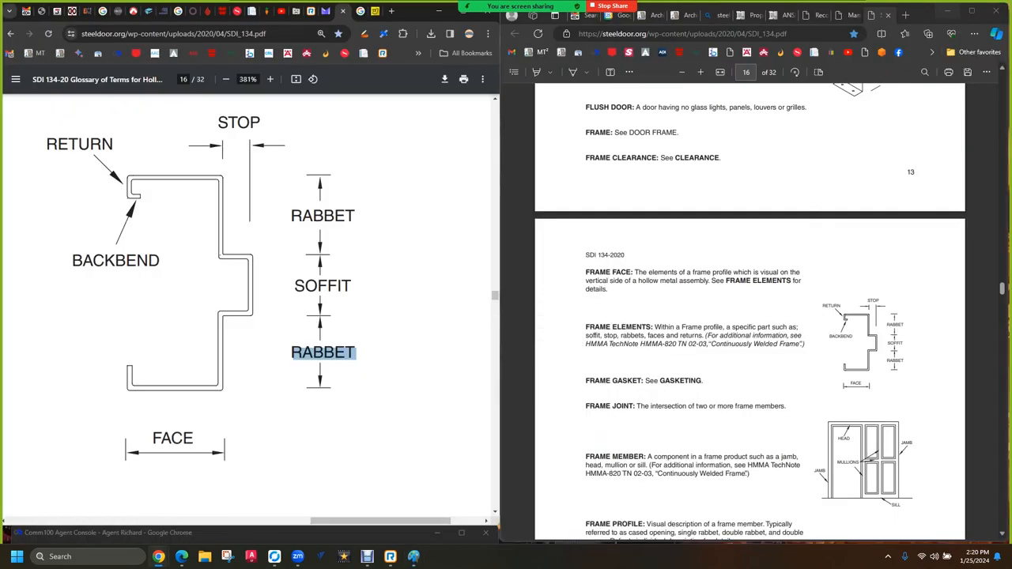
key("ctrl+t")
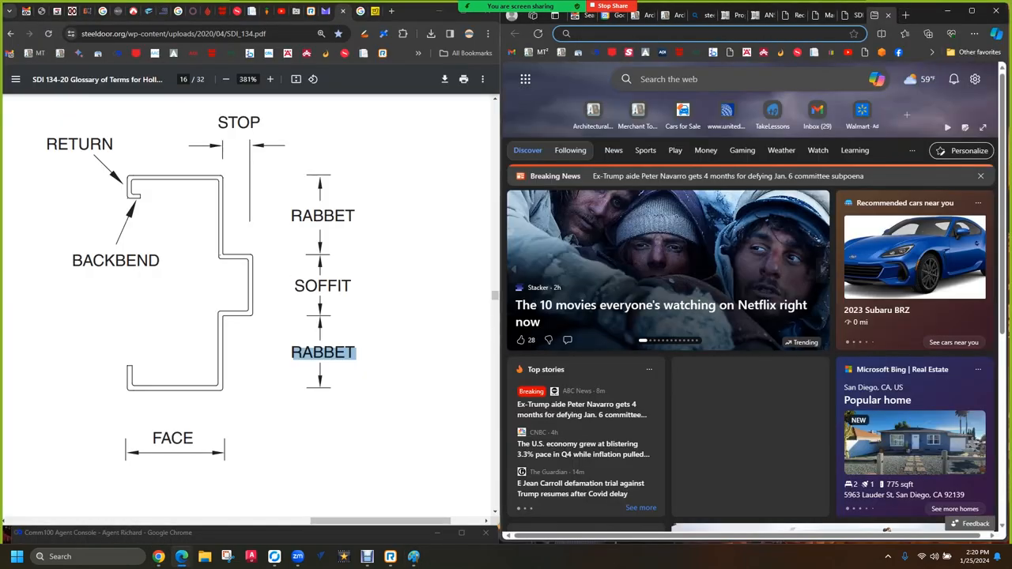
left_click(562, 52)
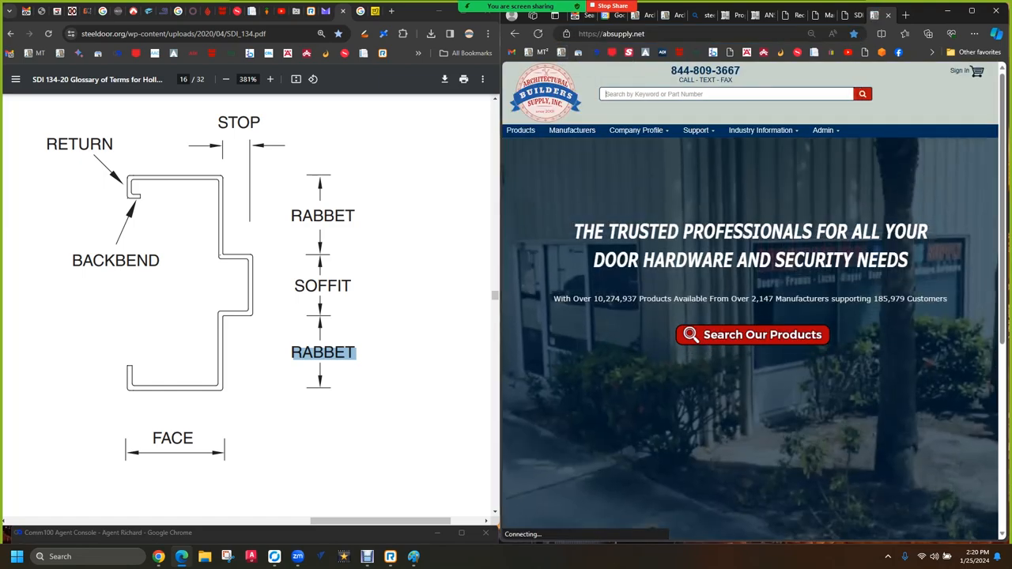
type("8246")
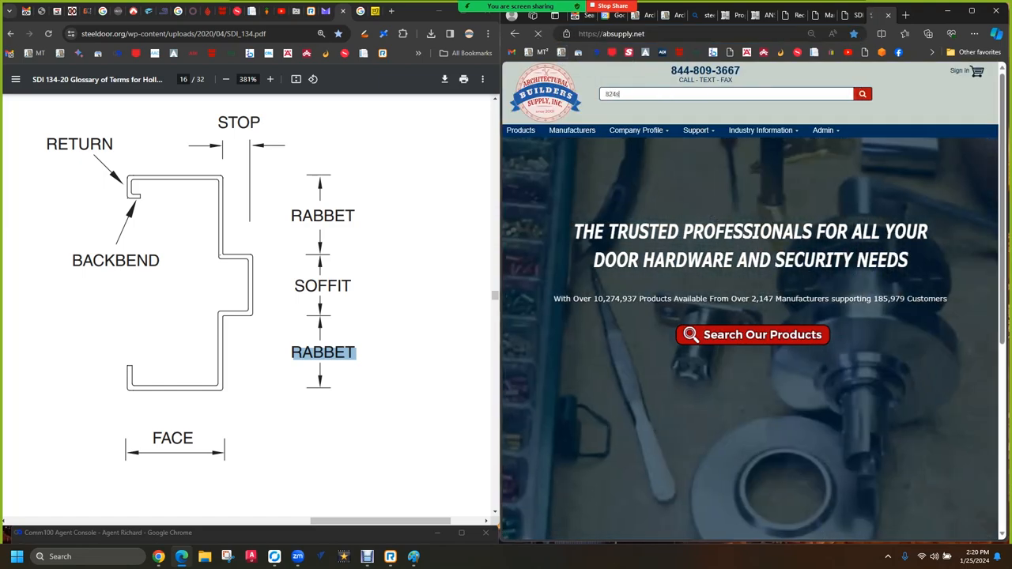
key("Return")
left_click(712, 193)
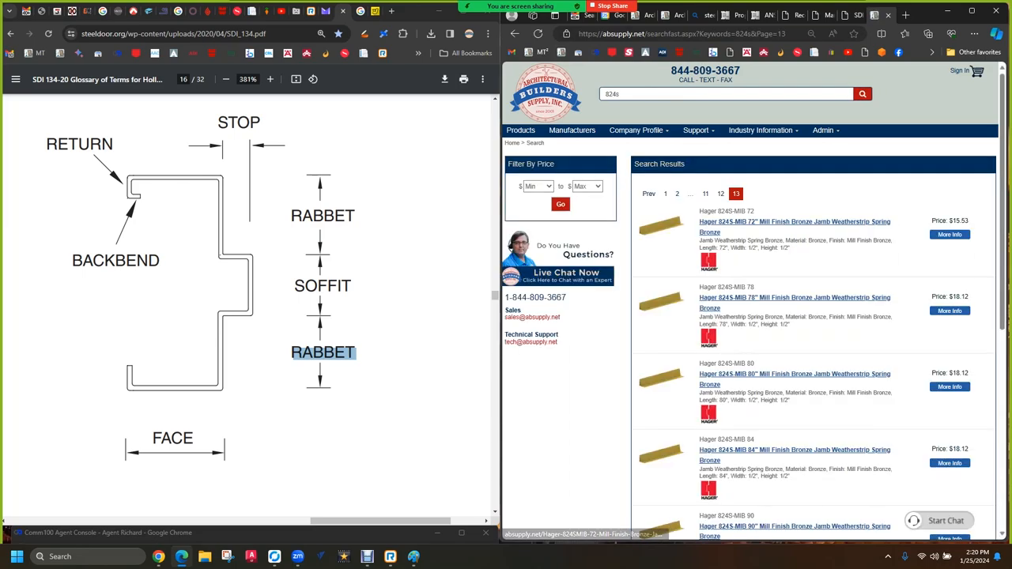
left_click(794, 221)
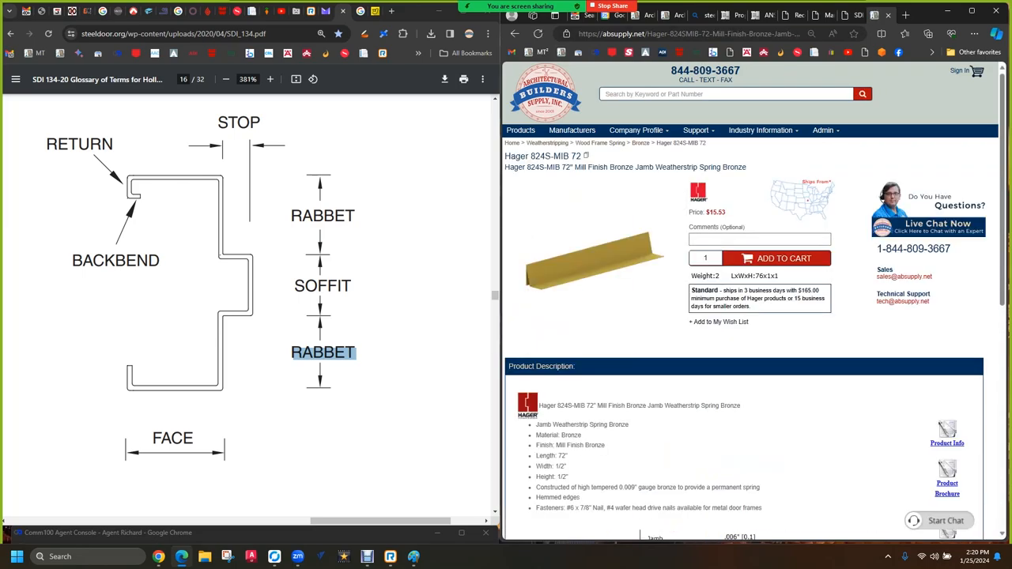
scroll(742, 316, "down", 2)
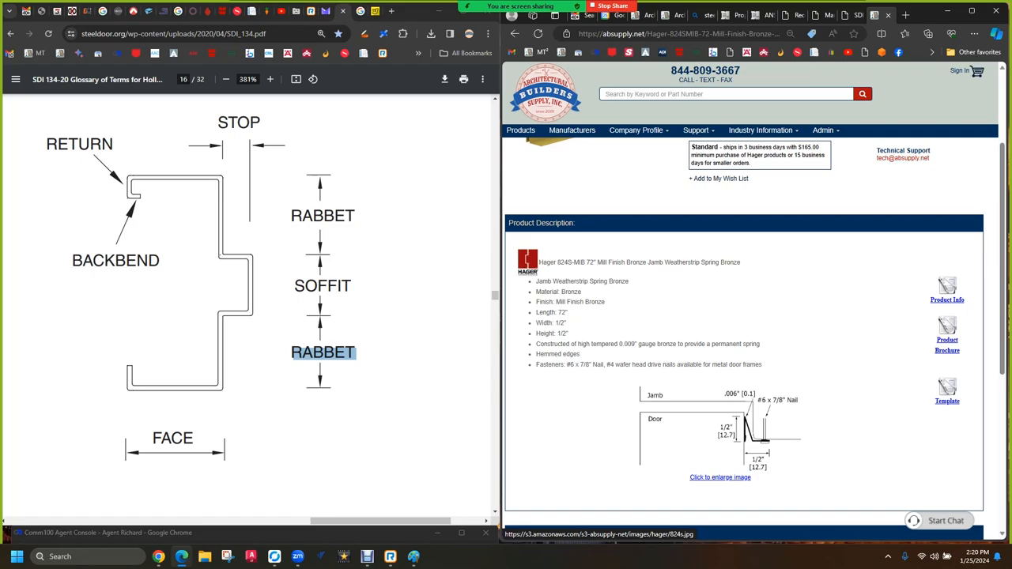
mouse_move(759, 427)
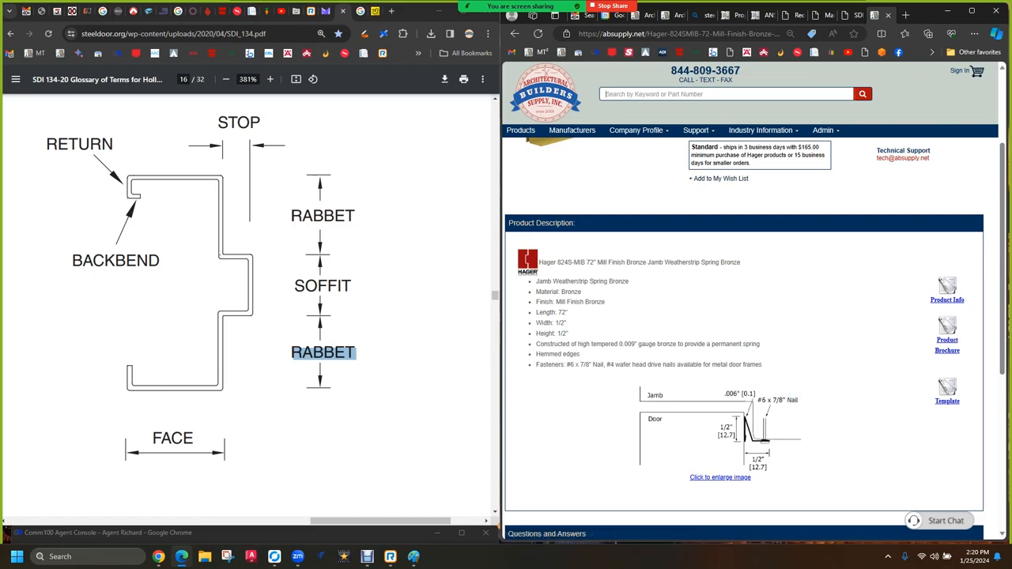
type("s88d")
- Search absupply.net for s88d and open the Pemko S88D 100M page's S88 installation instructions
key("Return")
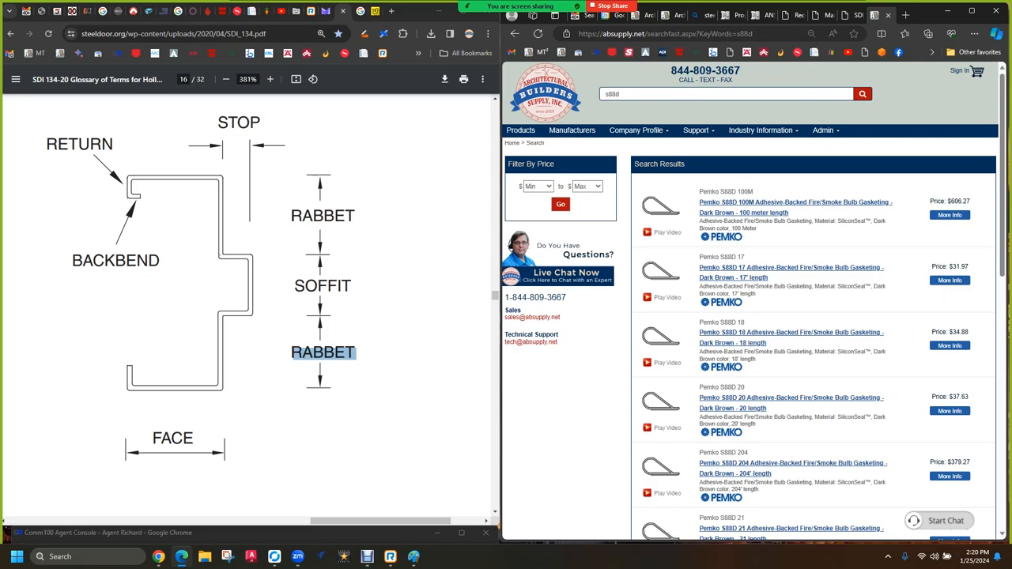
left_click(795, 201)
scroll(751, 316, "down", 5)
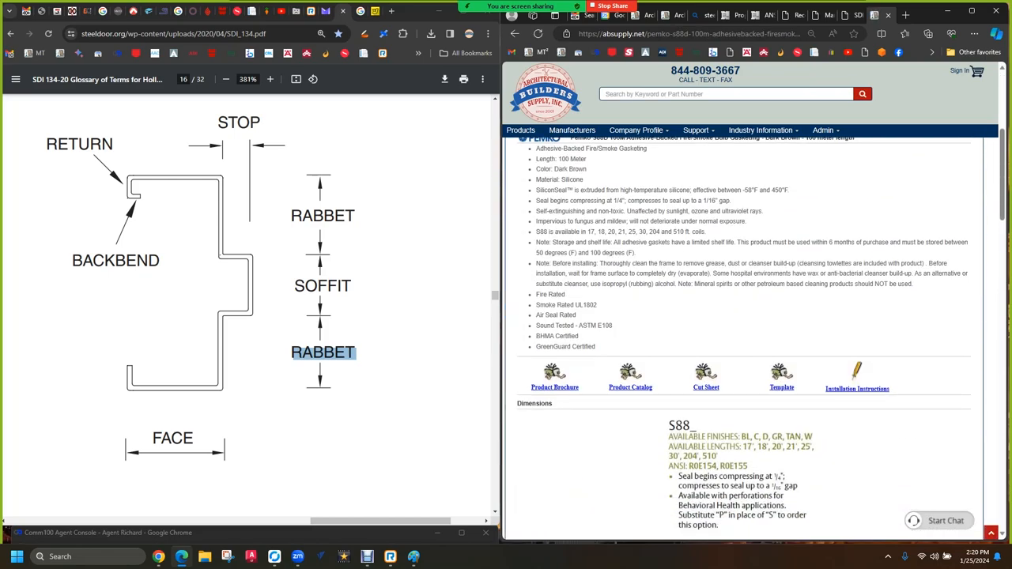
left_click(856, 388)
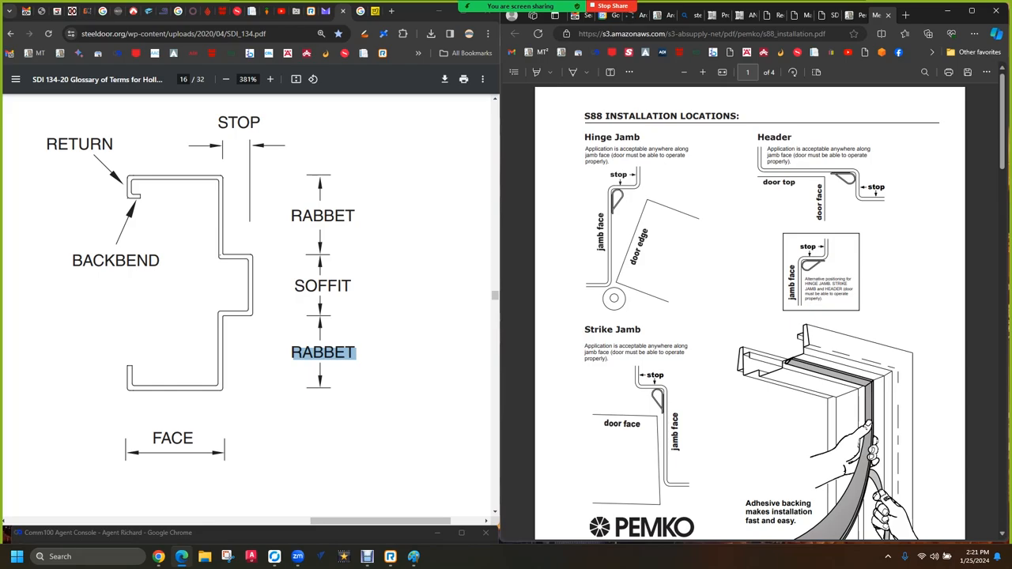
scroll(790, 317, "up", 1, "ctrl")
scroll(790, 316, "up", 1)
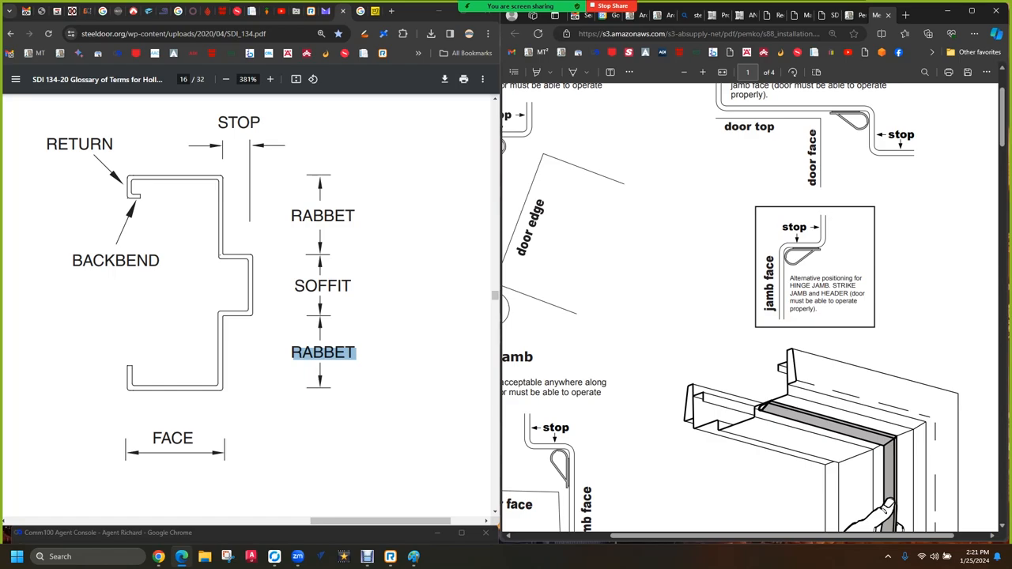
scroll(887, 510, "up", 2)
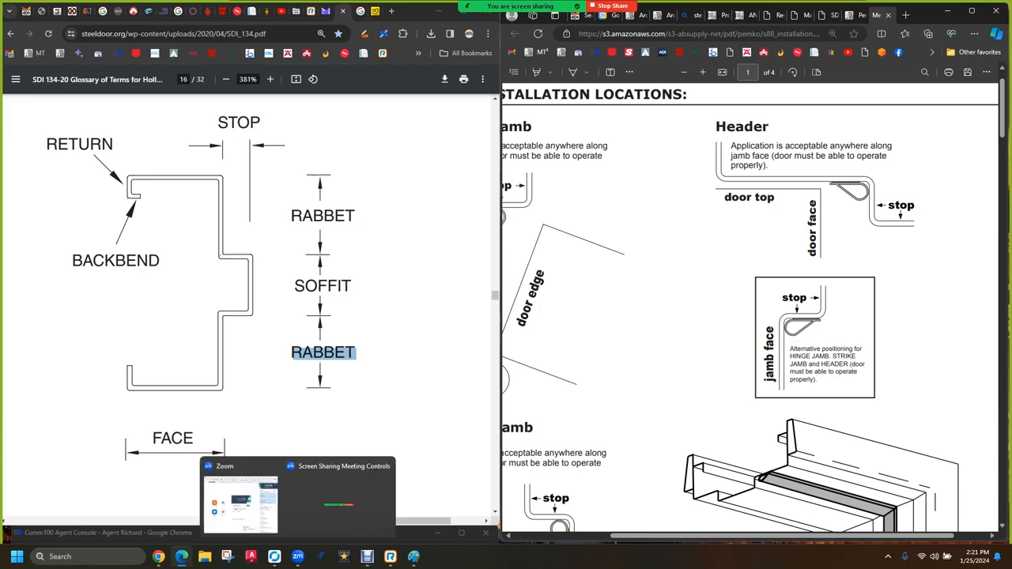
scroll(751, 316, "down", 1)
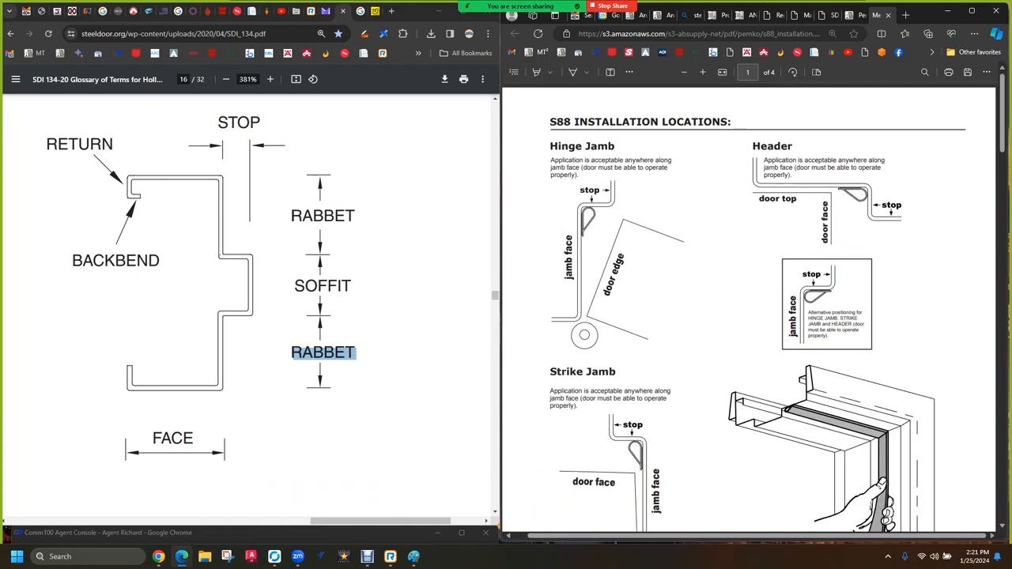
scroll(751, 317, "up", 2)
scroll(751, 316, "up", 2)
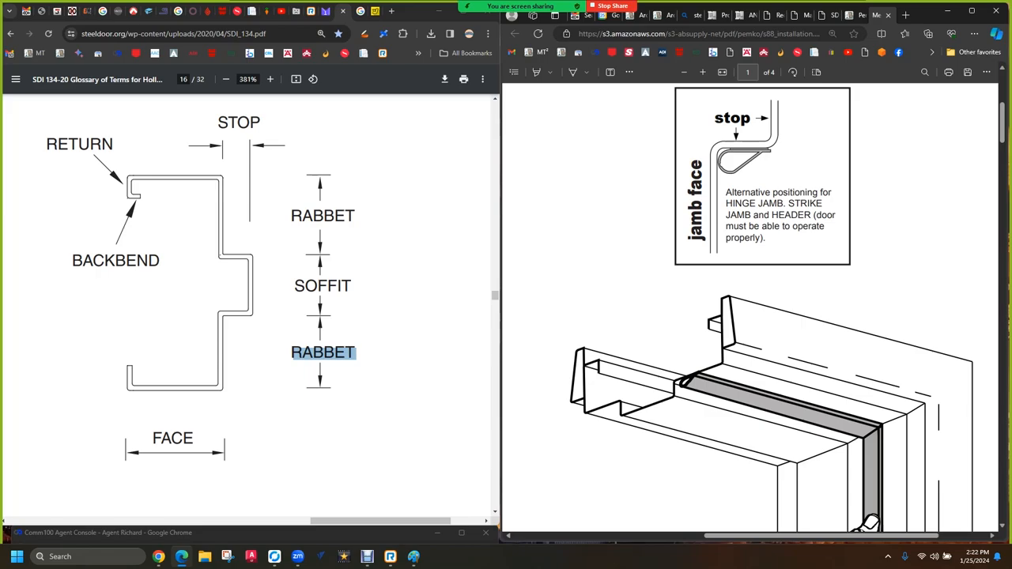
- Search absupply.net for rockwood bracket and page through four pages of results
left_click(848, 15)
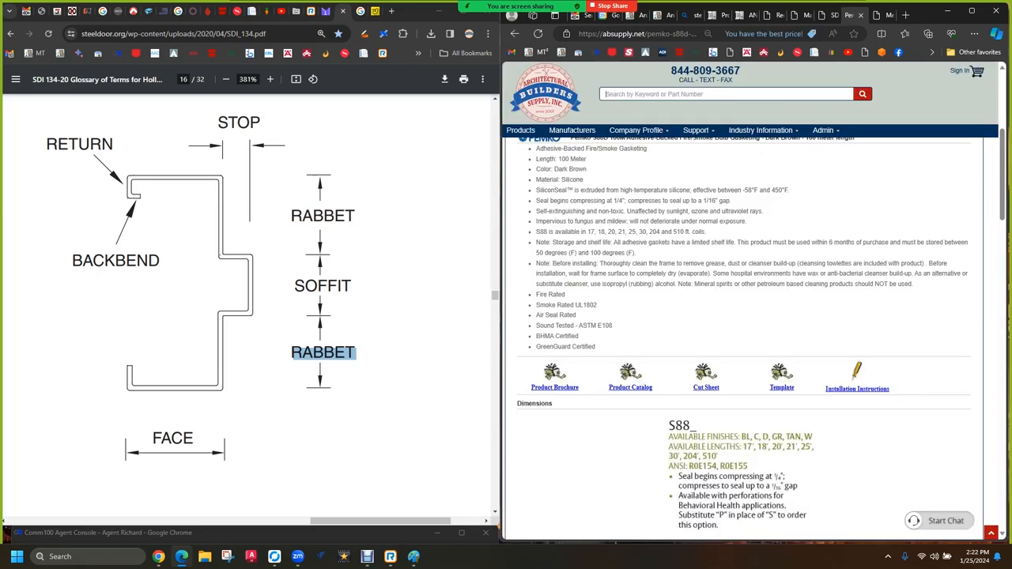
left_click(726, 93)
type("rockwood")
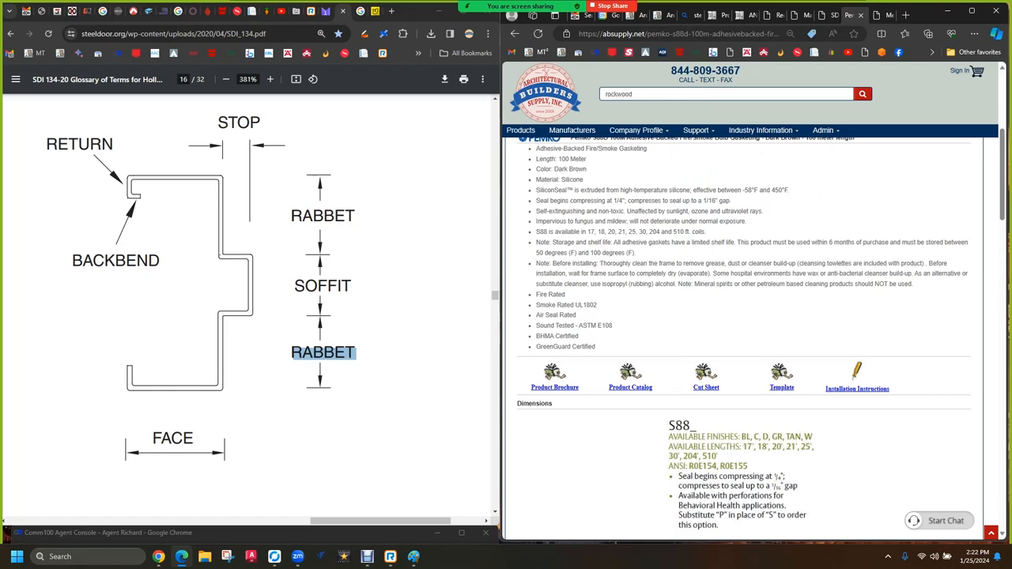
type(" bracket")
key("Return")
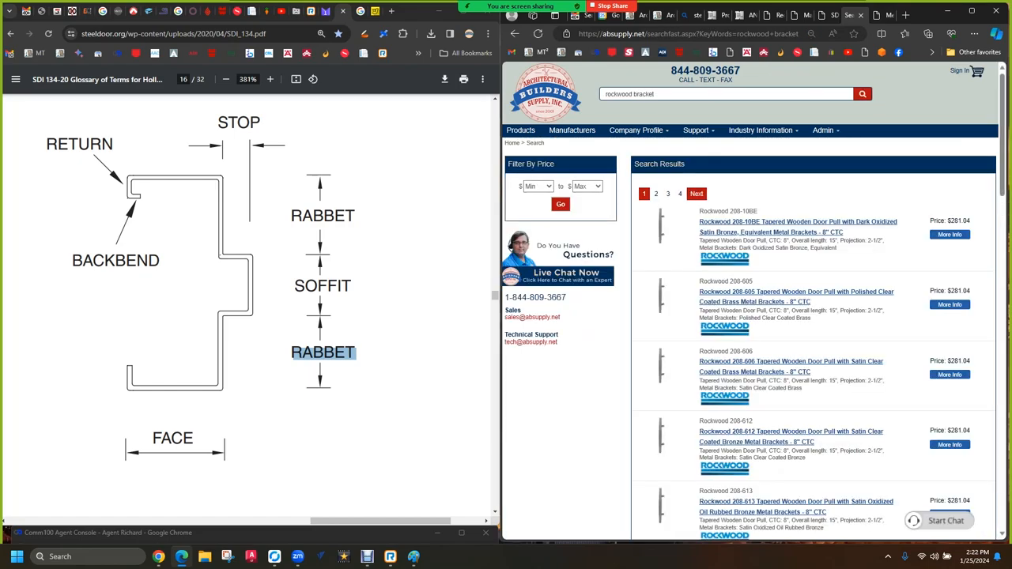
left_click(655, 192)
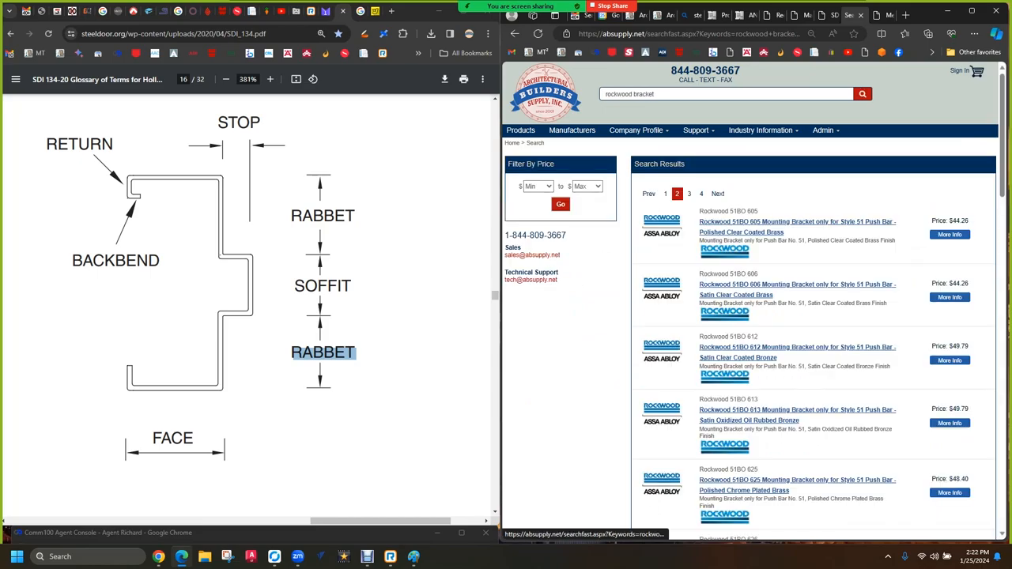
scroll(790, 316, "down", 5)
scroll(790, 316, "down", 5)
scroll(790, 316, "down", 5)
scroll(790, 316, "down", 3)
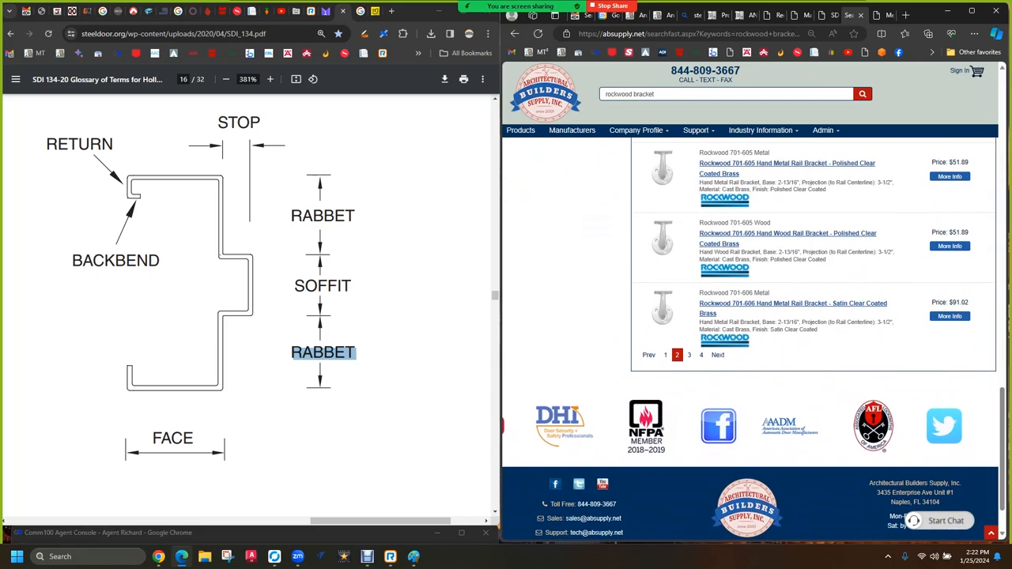
left_click(688, 354)
scroll(790, 316, "down", 5)
scroll(791, 317, "down", 5)
scroll(791, 316, "down", 5)
scroll(790, 317, "down", 5)
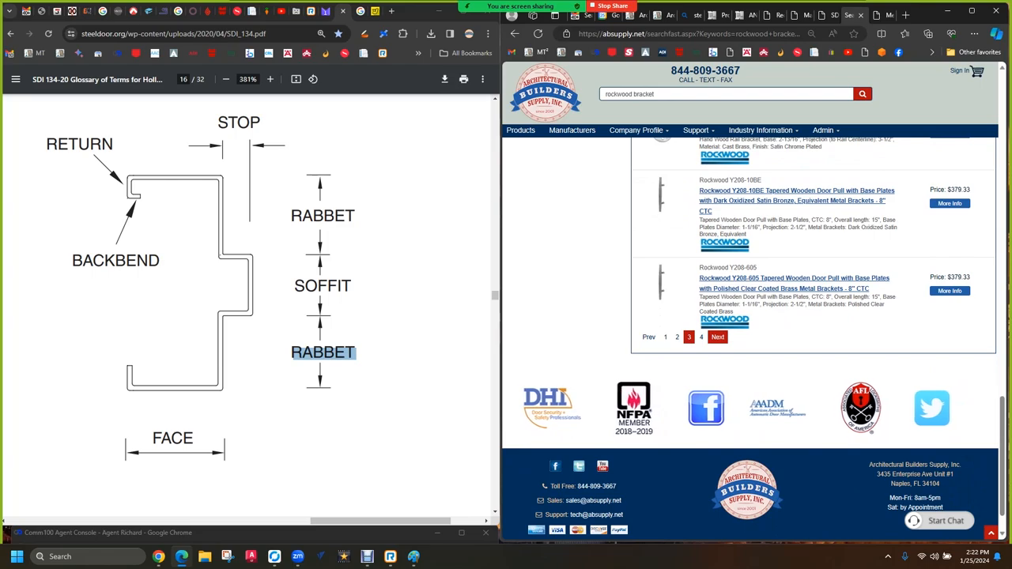
left_click(701, 337)
scroll(791, 316, "down", 5)
scroll(790, 316, "down", 5)
scroll(790, 316, "down", 5)
scroll(790, 316, "up", 8)
- Search rockwood coordinator instead and open the NX2648-NX2654 black prime coat coordinator on page 3
double_click(642, 94)
type("coordinator")
key("Return")
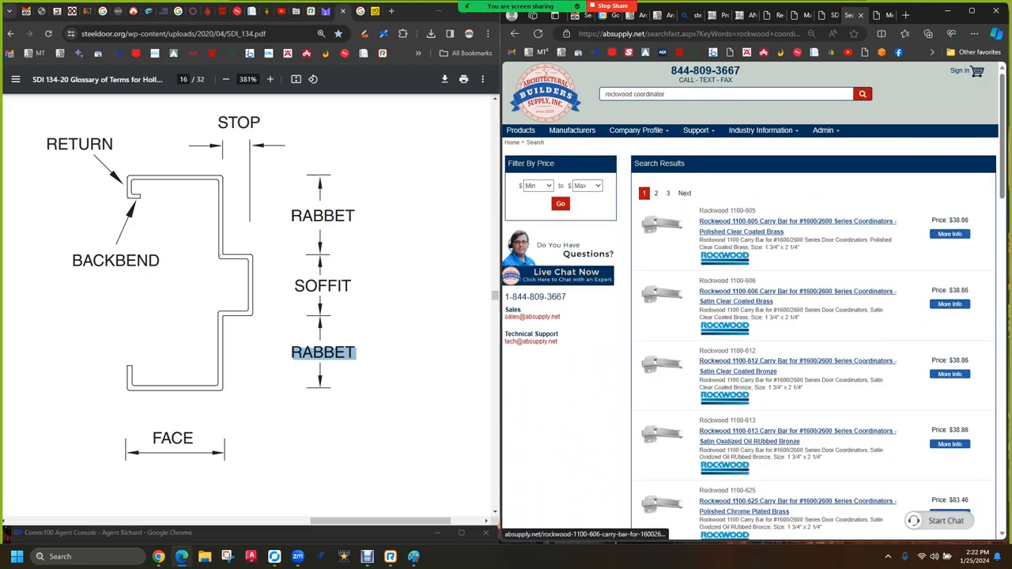
scroll(791, 316, "down", 10)
scroll(790, 316, "up", 5)
scroll(790, 316, "down", 6)
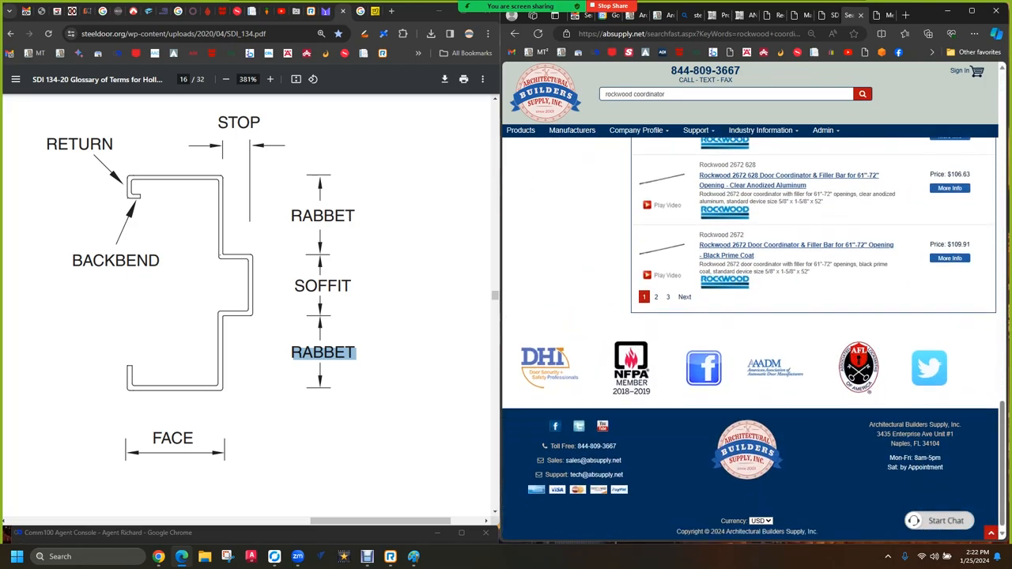
left_click(655, 297)
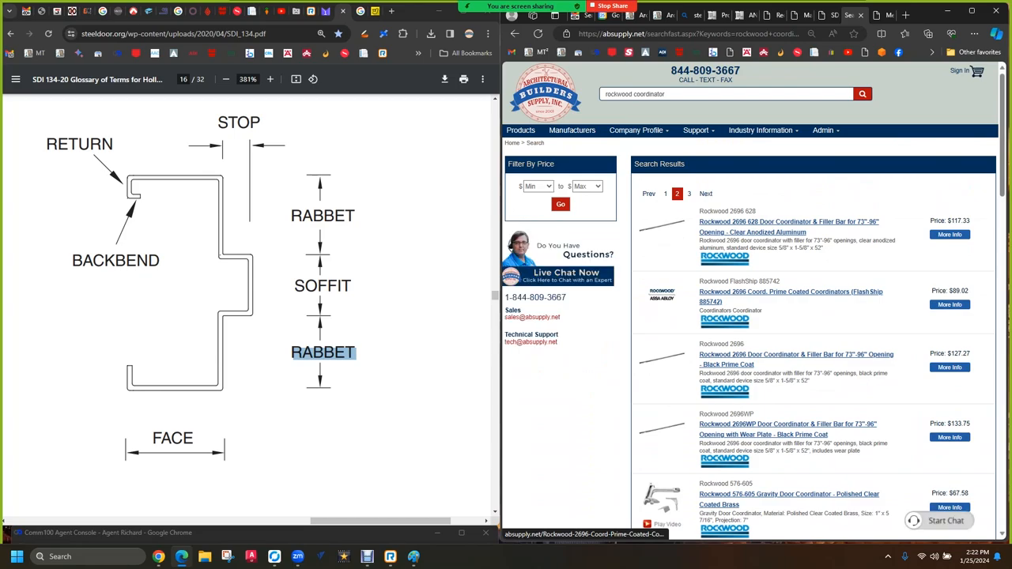
scroll(790, 316, "down", 5)
scroll(791, 316, "down", 5)
scroll(790, 316, "down", 3)
scroll(790, 316, "down", 5)
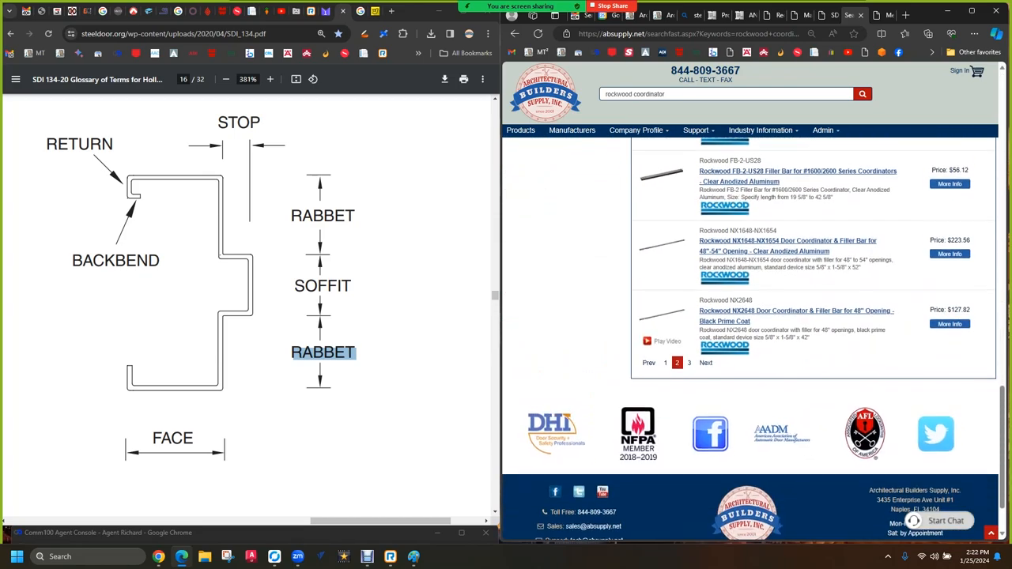
left_click(688, 362)
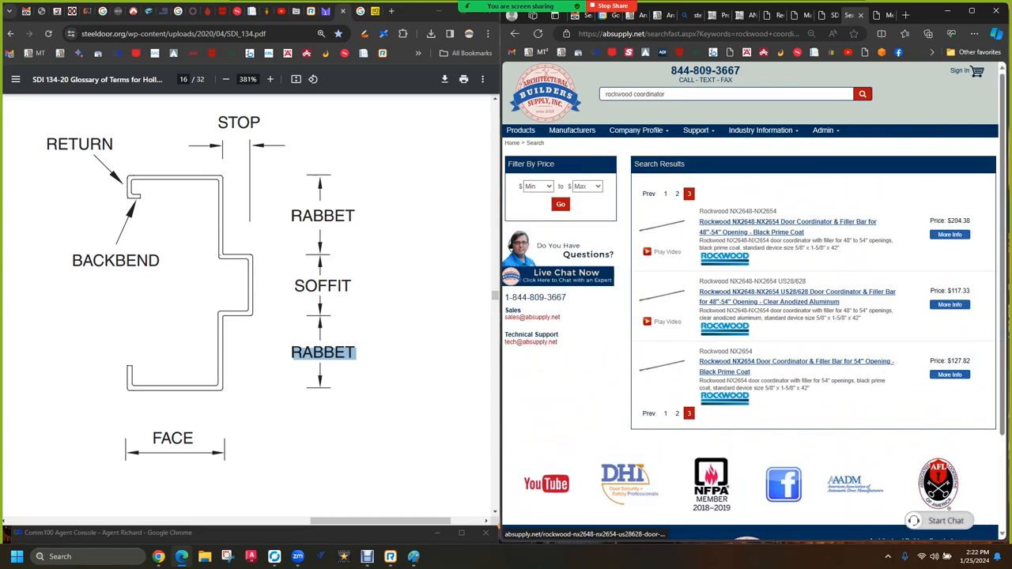
left_click(797, 296)
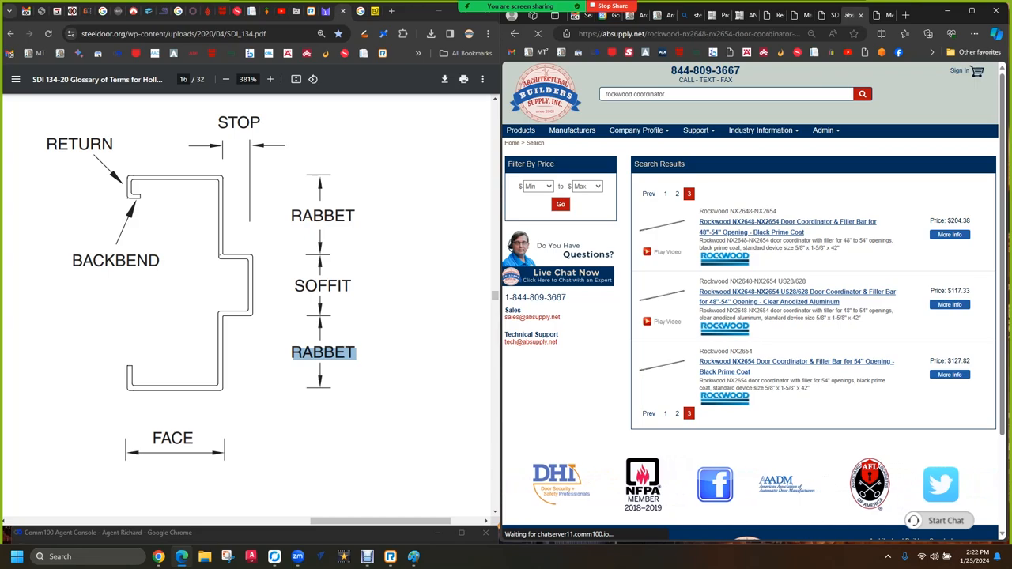
scroll(750, 316, "down", 5)
scroll(750, 317, "down", 3)
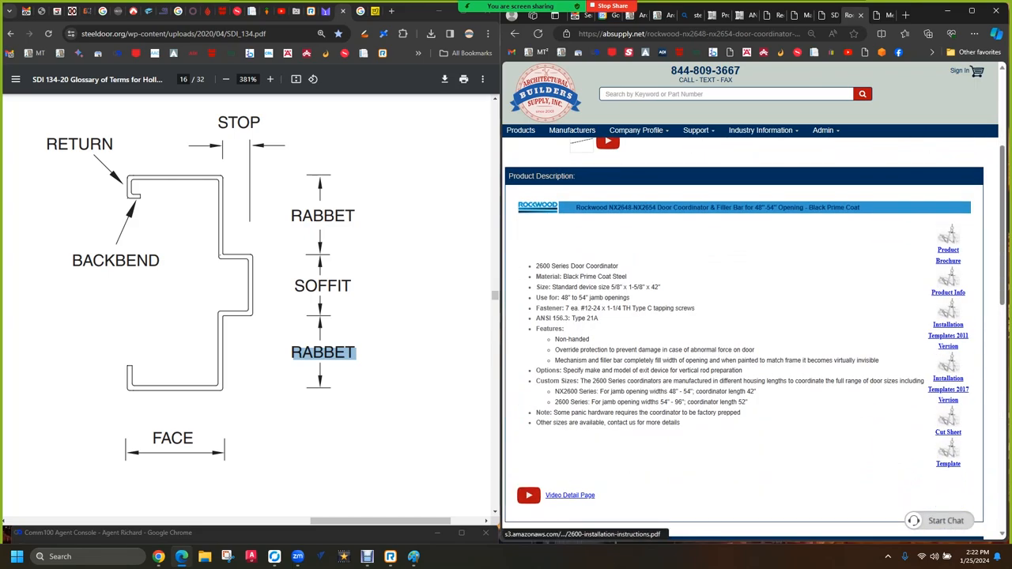
- Open the 2600 series coordinator PDF and highlight the 2601AB part number and its 2¼ inch soffit size limit
left_click(947, 292)
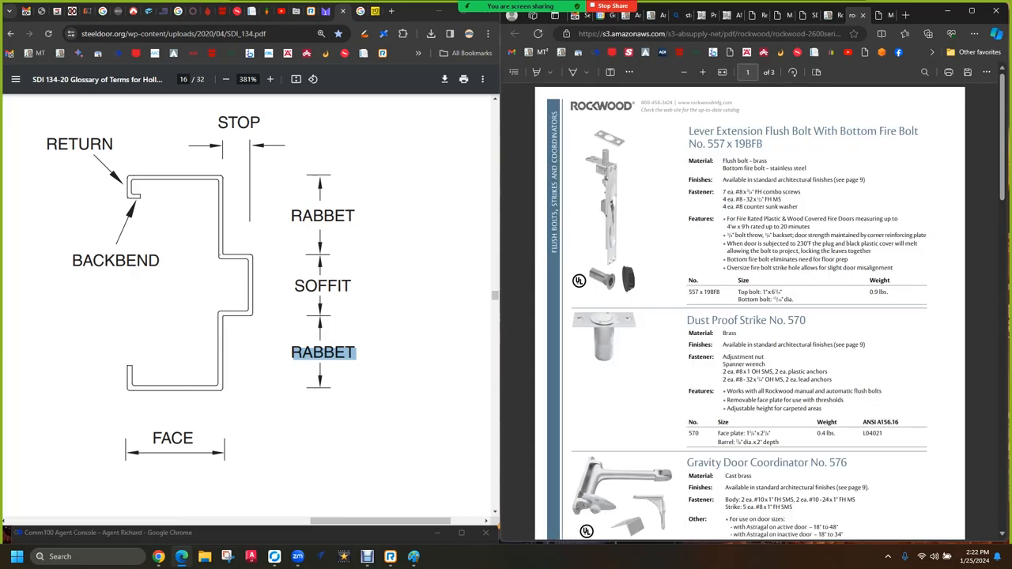
scroll(751, 316, "down", 5)
scroll(751, 316, "down", 5)
scroll(751, 316, "down", 5)
scroll(751, 316, "down", 5)
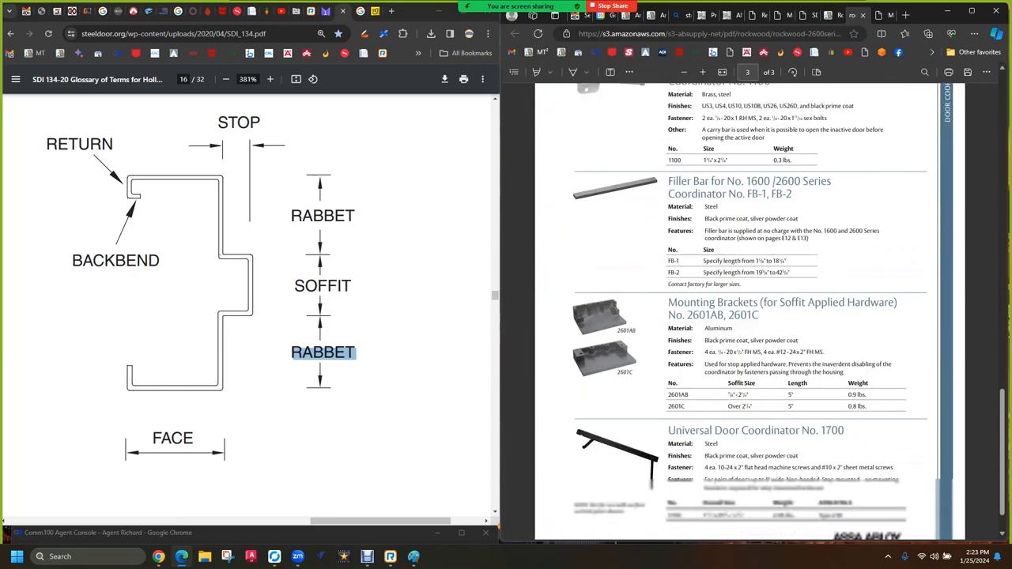
scroll(750, 316, "down", 3)
key("ctrl+plus")
key("ctrl+plus")
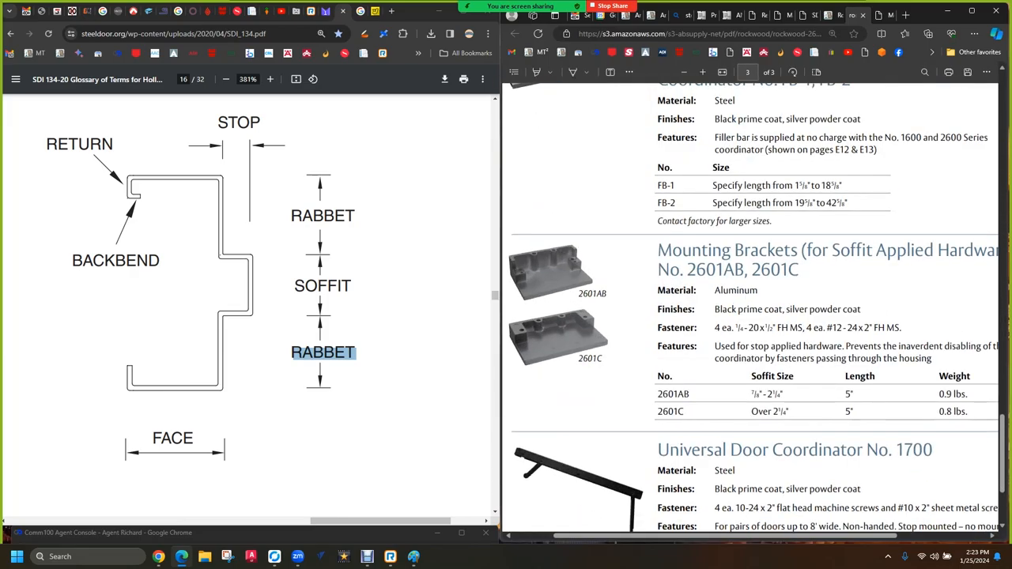
mouse_move(743, 360)
left_mouse_down()
mouse_move(791, 378)
mouse_move(779, 378)
left_mouse_up()
left_click(791, 411)
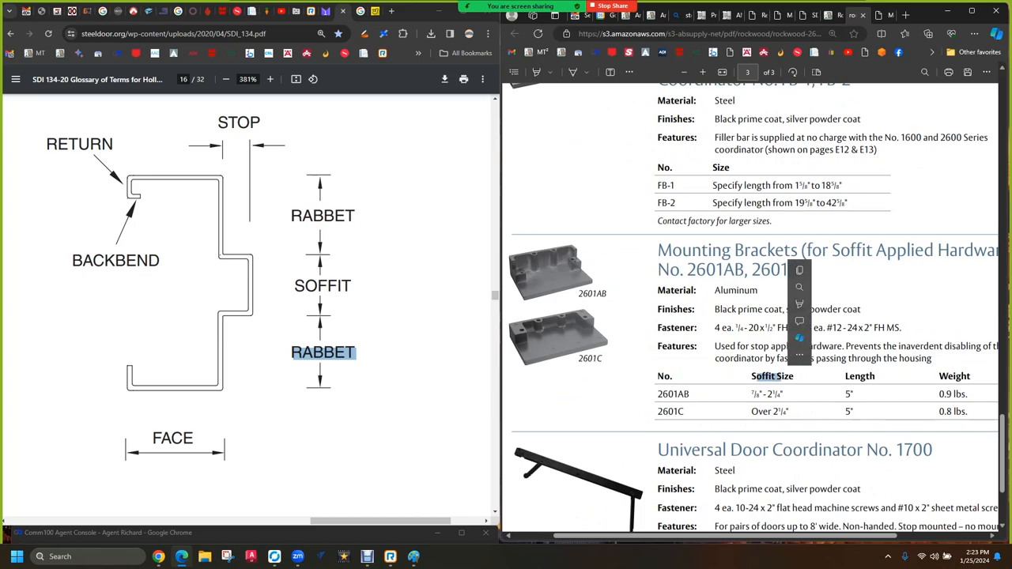
left_click(870, 396)
left_click_drag(677, 395, 688, 394)
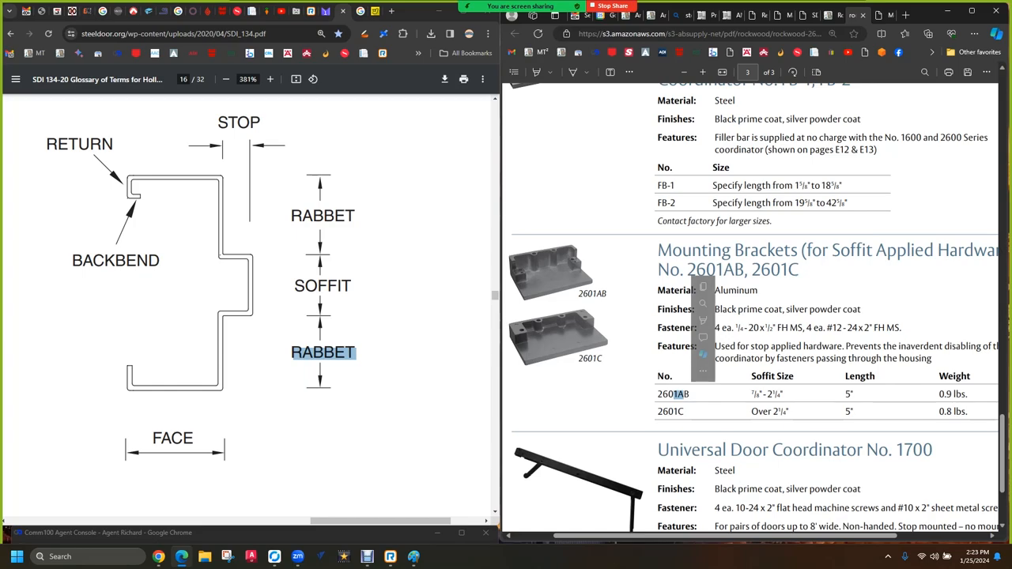
left_click_drag(766, 395, 782, 395)
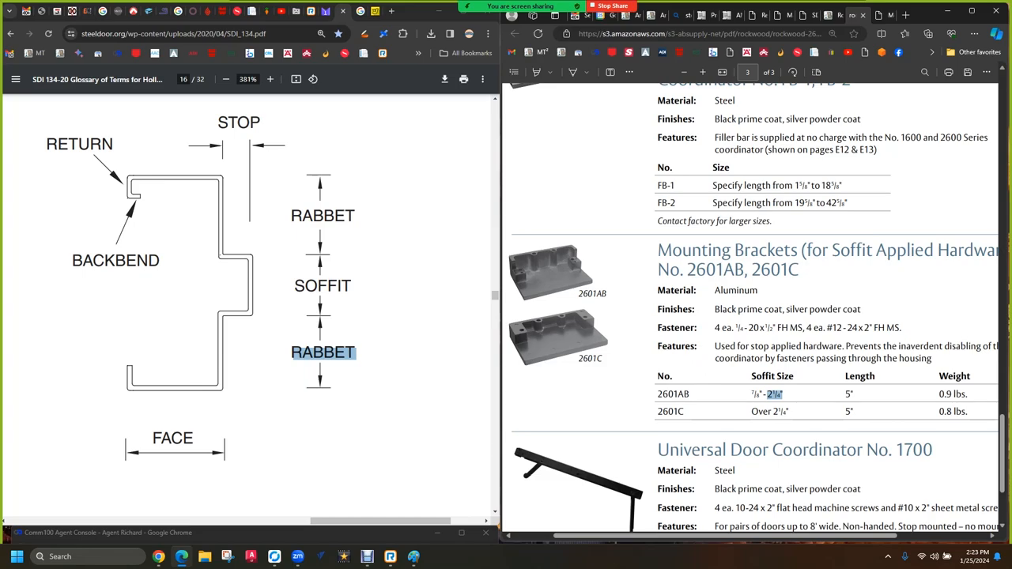
- Highlight SOFFIT on the glossary diagram, then zoom the coordinator table and diagram and maximize the catalog window
double_click(322, 285)
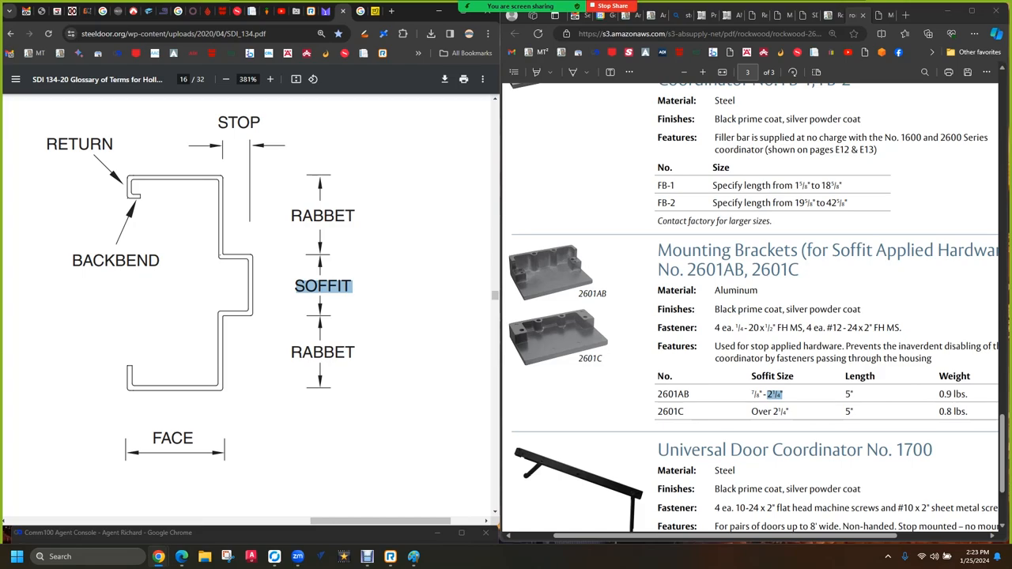
key("ctrl+minus")
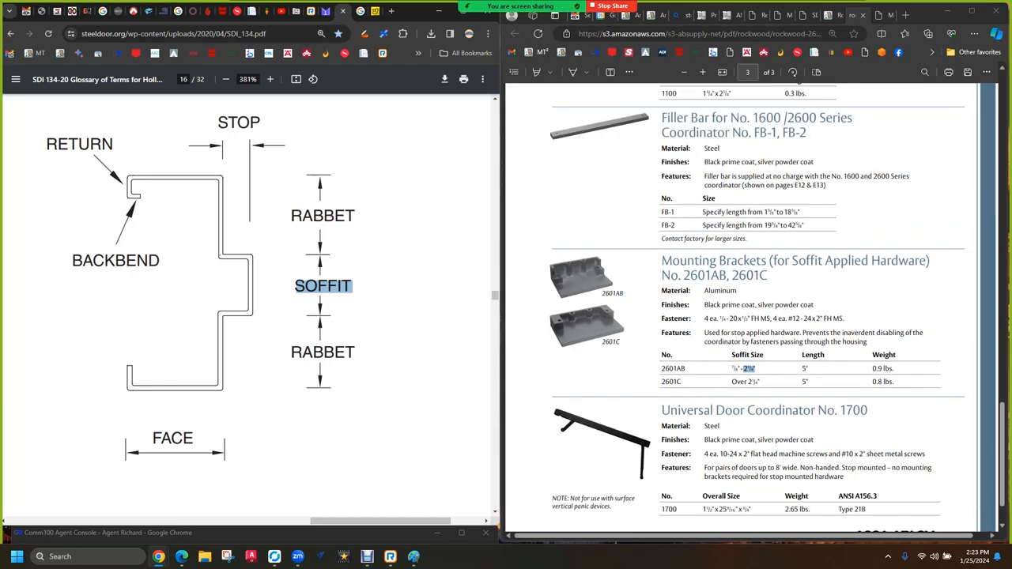
scroll(751, 316, "up", 5)
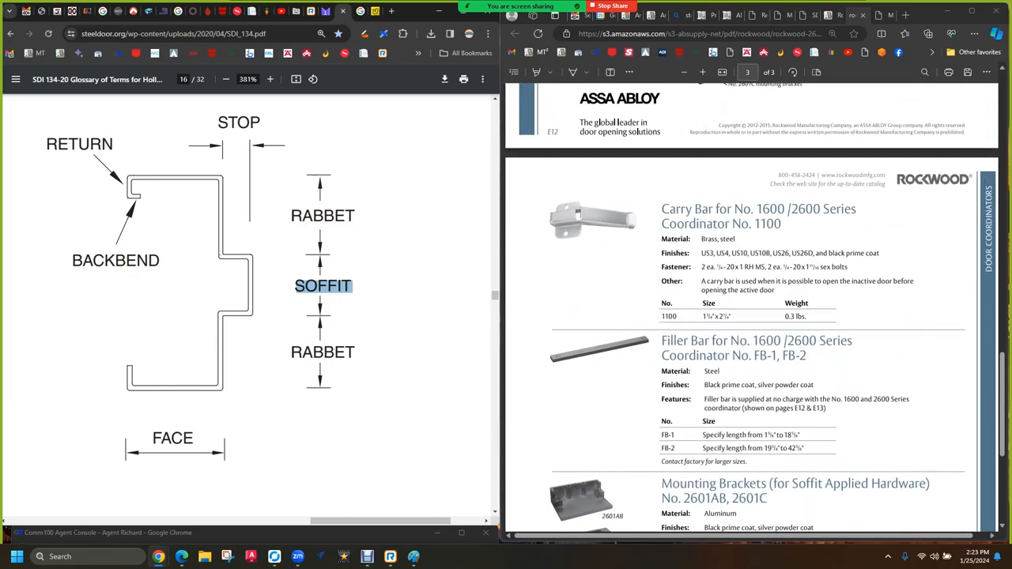
key("ctrl+plus")
scroll(751, 316, "up", 5)
scroll(751, 316, "up", 3)
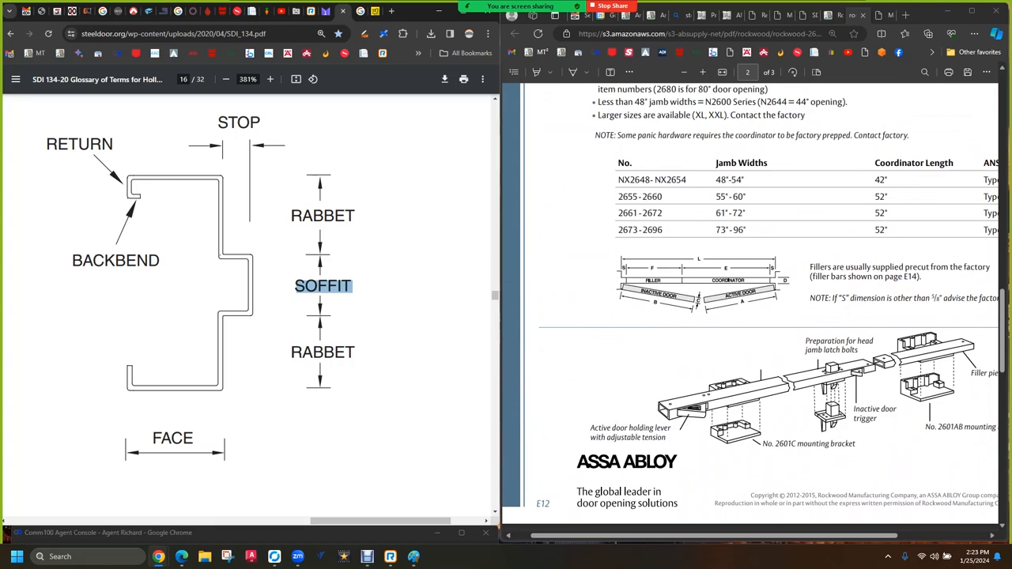
key("ctrl+plus")
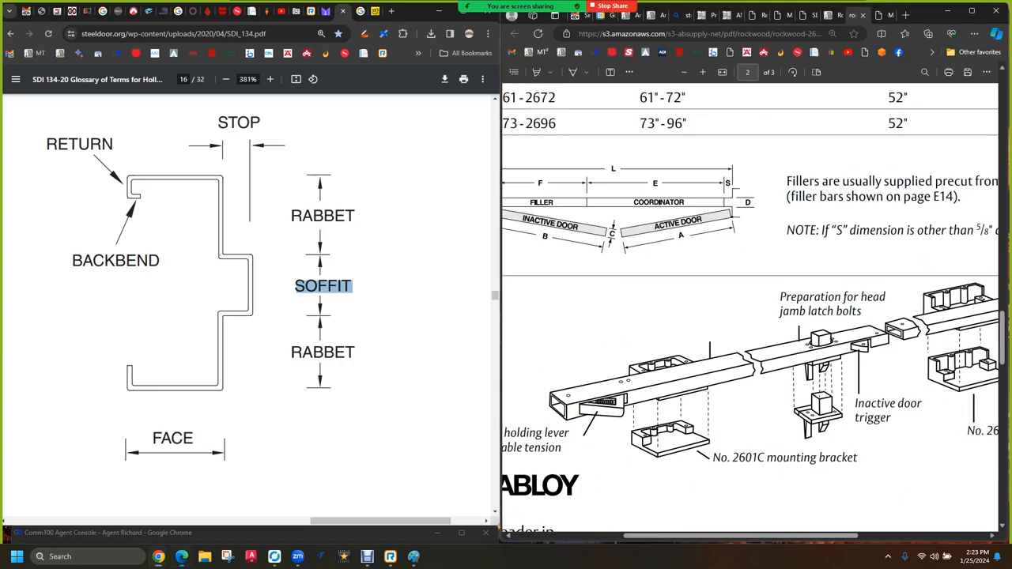
double_click(933, 14)
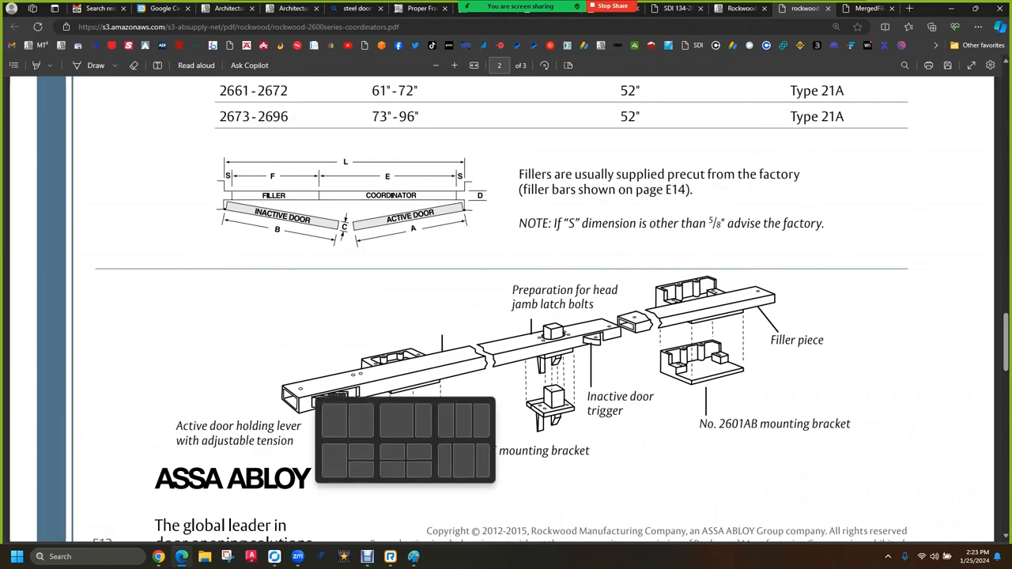
- Enlarge the coordinator diagram and snap the catalog window to the right half beside the glossary
key("ctrl+plus")
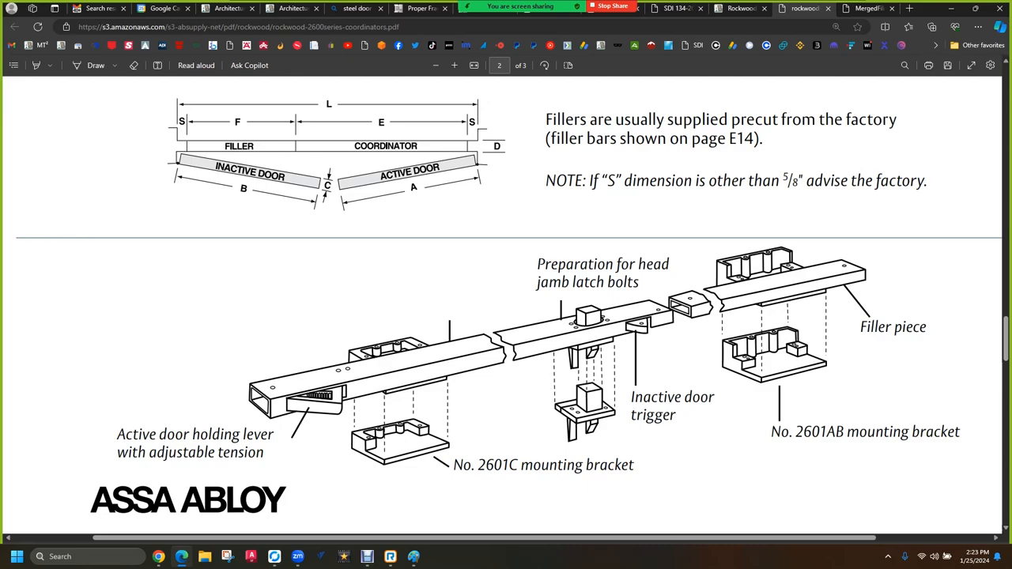
left_click(870, 32)
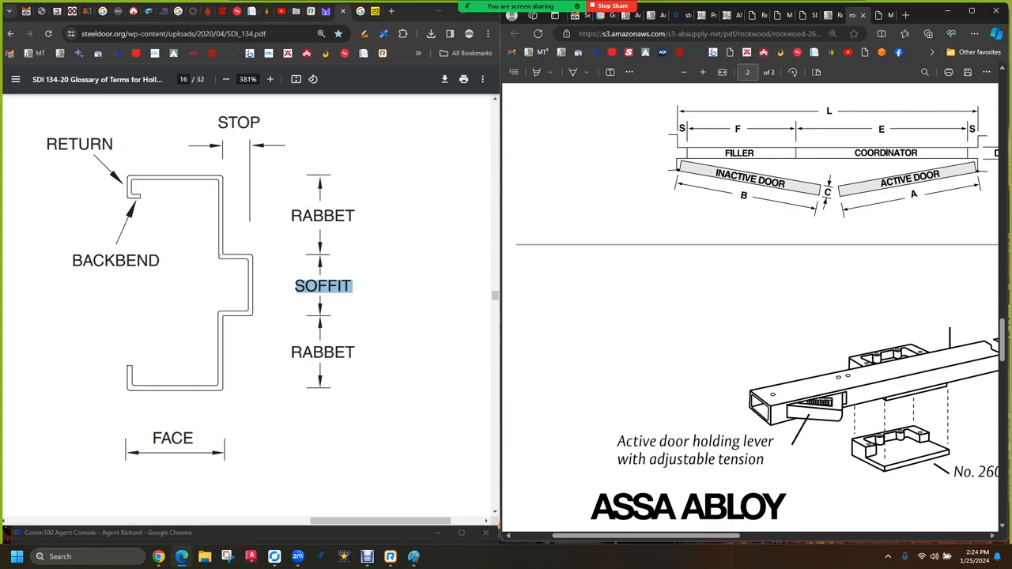
- Search absupply.net for 'zero mounting' and then 'zero mounting bracket'
left_click(828, 15)
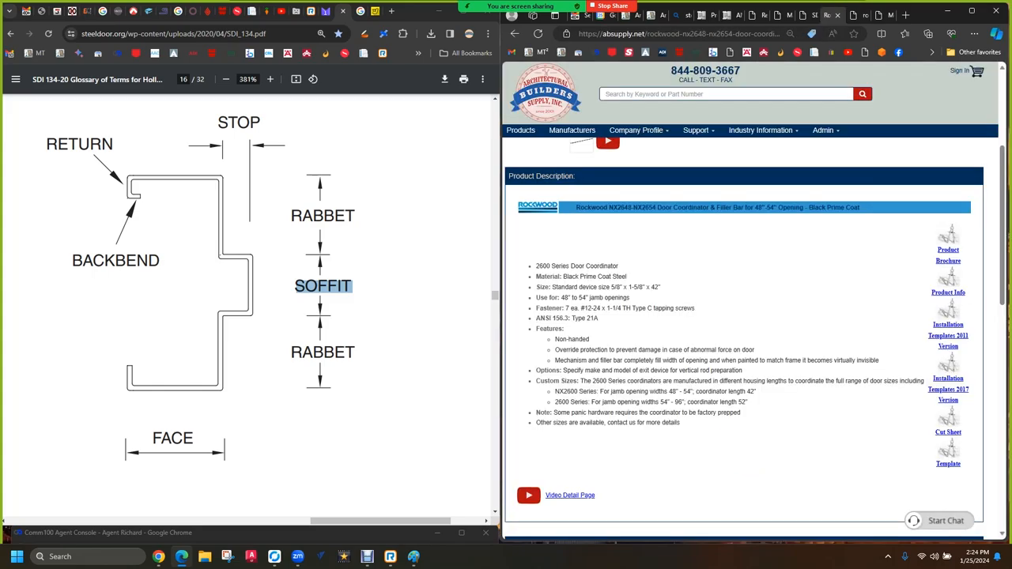
type("zero")
type("mounting")
key("Return")
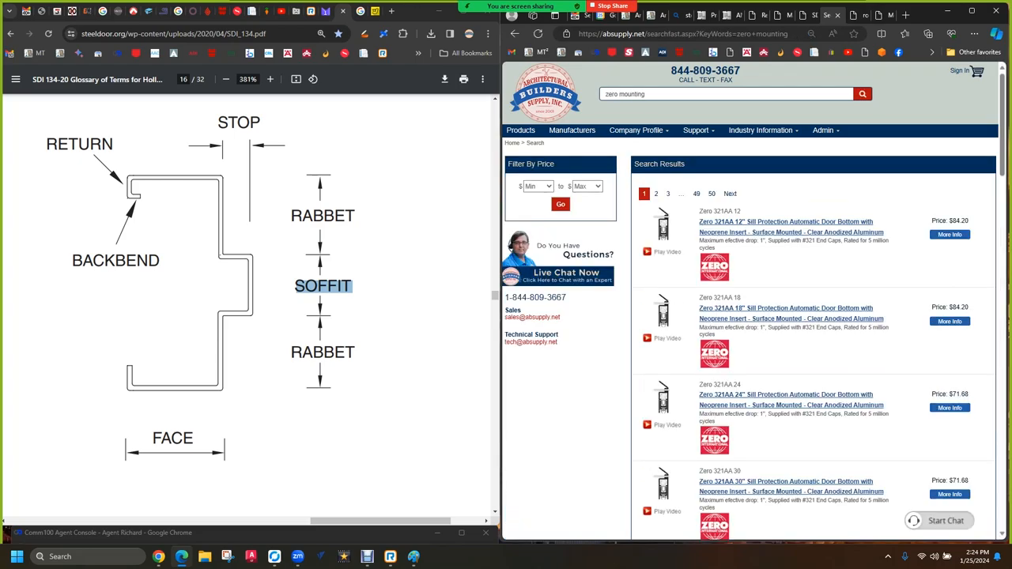
type("bracket")
key("Return")
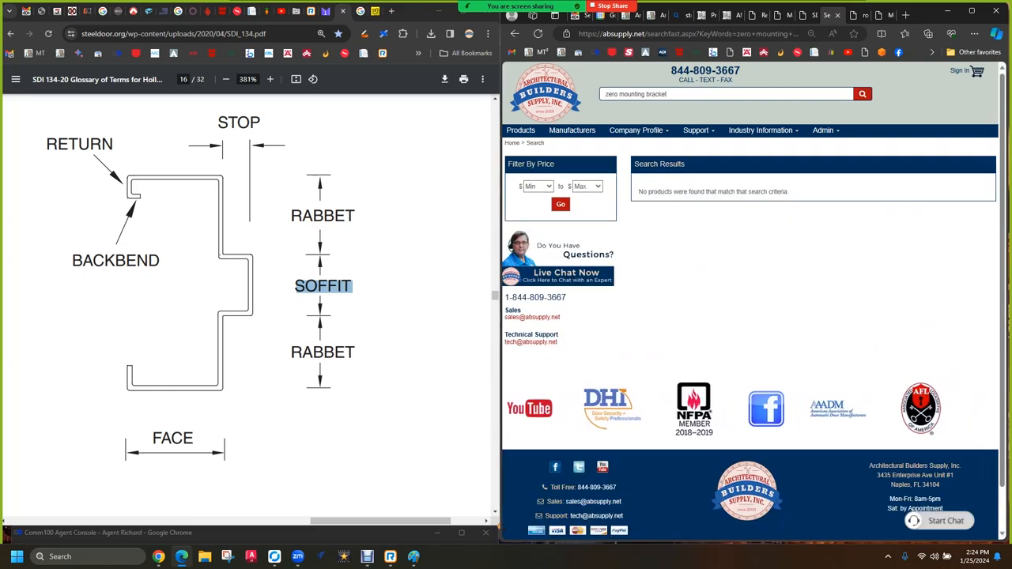
- Refine the search to 'zero bracket' to reach the Zero 770SPB strike plate bracket listing
double_click(626, 93)
key("BackSpace")
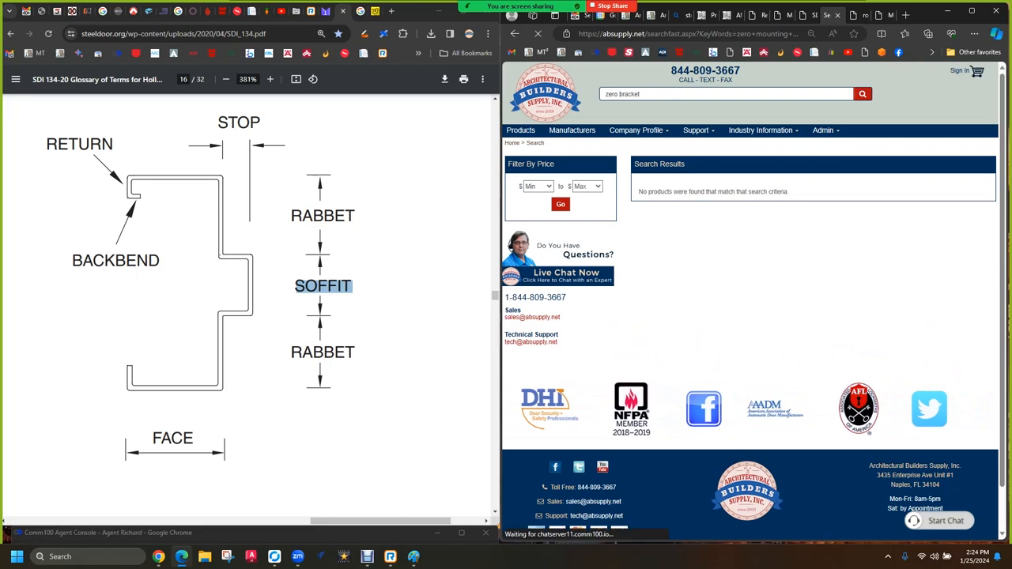
key("Return")
scroll(751, 316, "down", 10)
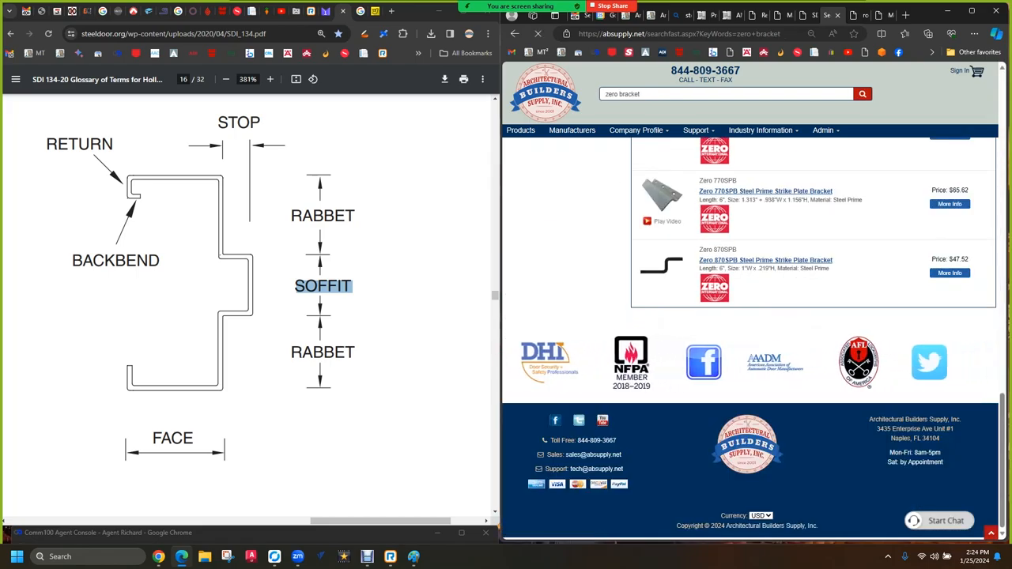
scroll(750, 317, "down", 5)
scroll(751, 316, "down", 3)
scroll(751, 356, "down", 5)
scroll(751, 356, "up", 4)
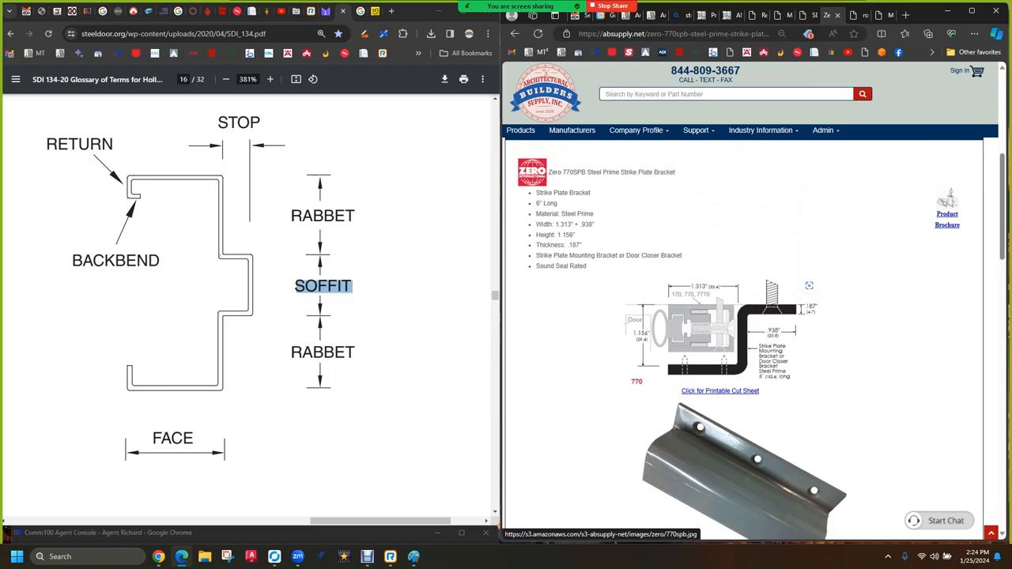
scroll(751, 356, "down", 4)
scroll(750, 356, "down", 4)
scroll(751, 355, "down", 4)
- View the enlarged offset-bracket door closer photo, then return to the 770SPB product page
left_click(744, 408)
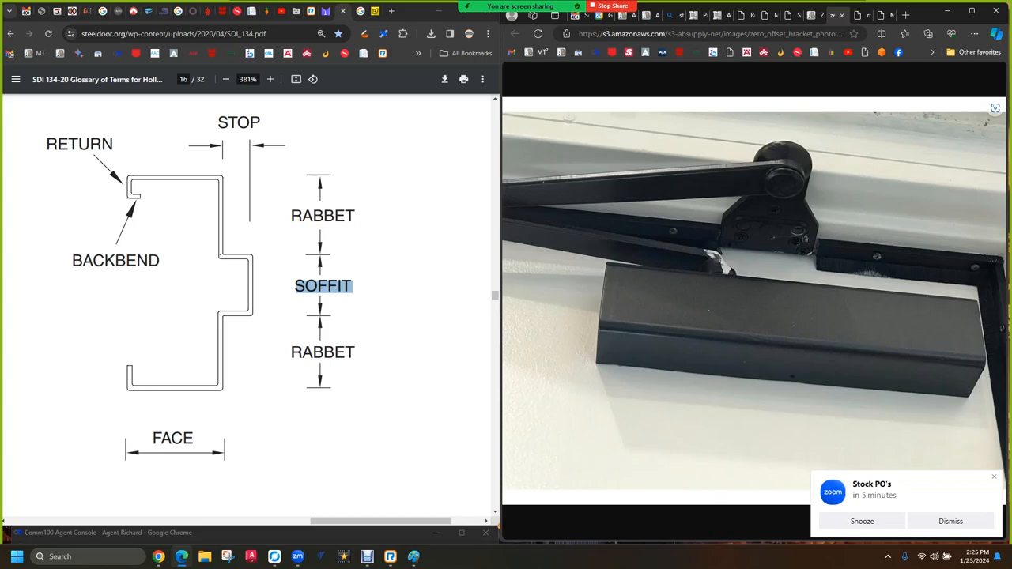
key("ctrl+minus")
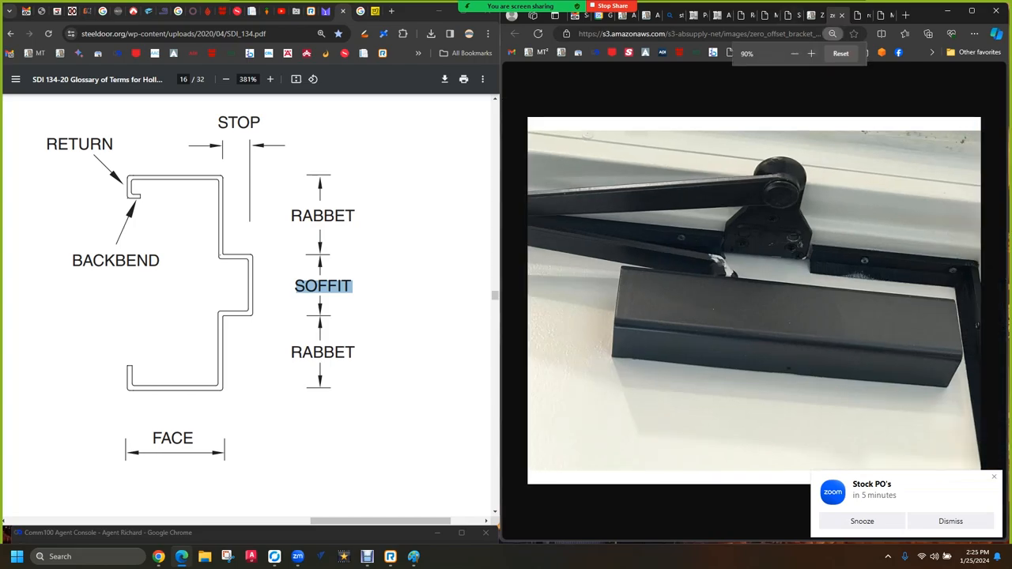
key("ctrl+w")
type("dd-501")
- Search 'ed-501', open the ED-501-US32D product and its installation instructions PDF, enlarged for reading
key("Return")
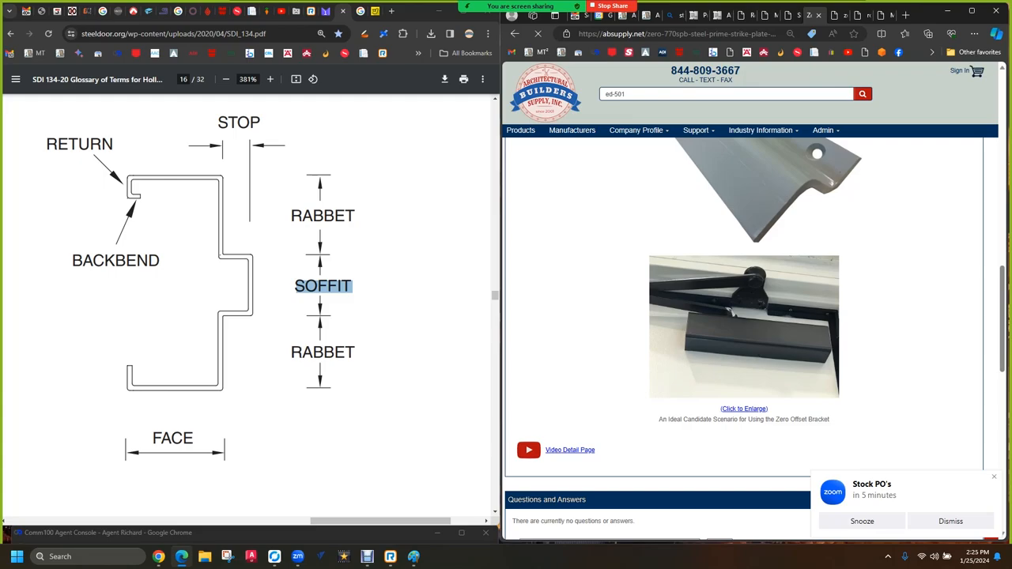
scroll(526, 424, "down", 10)
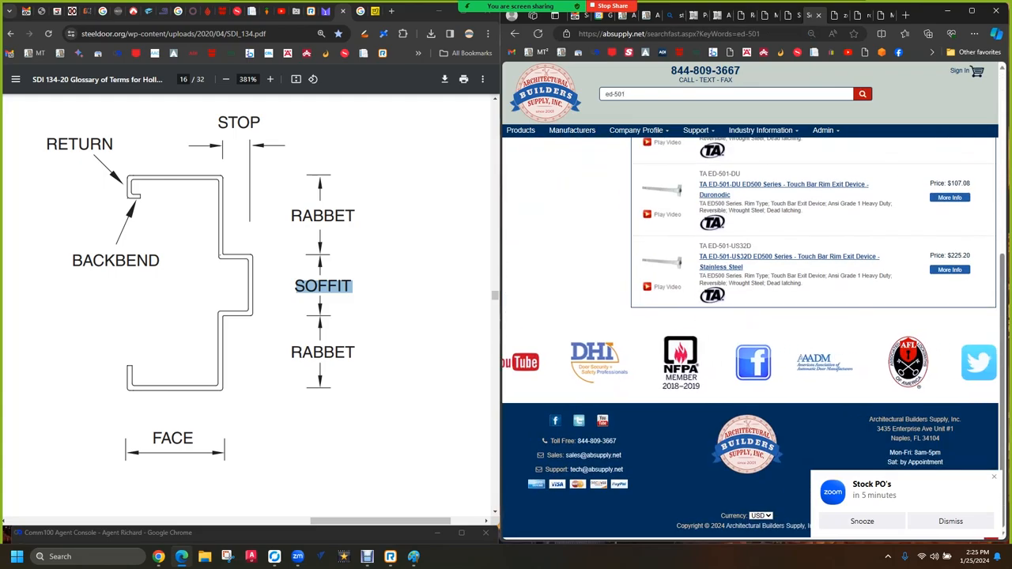
left_click(788, 256)
scroll(743, 355, "down", 5)
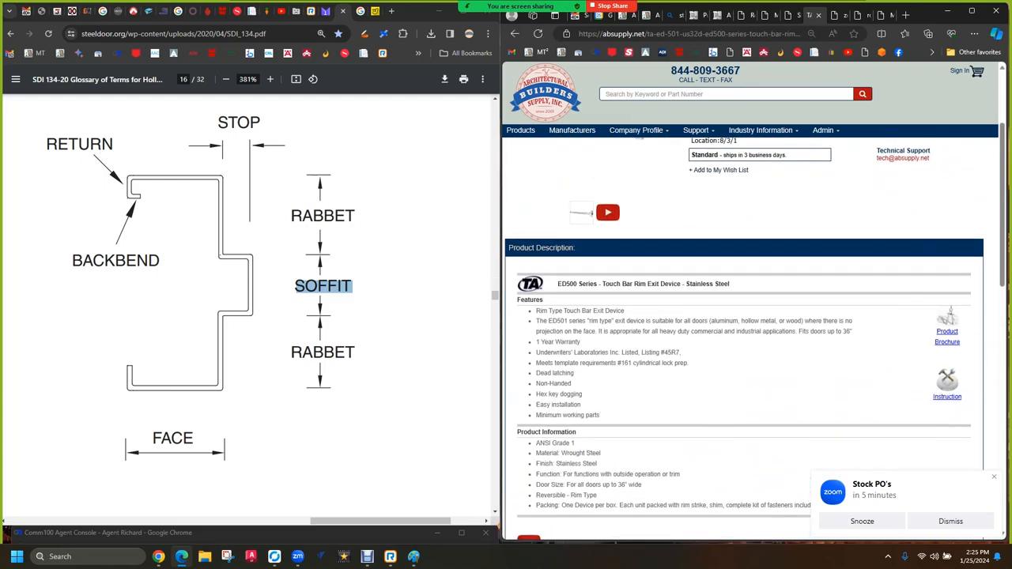
left_click(947, 396)
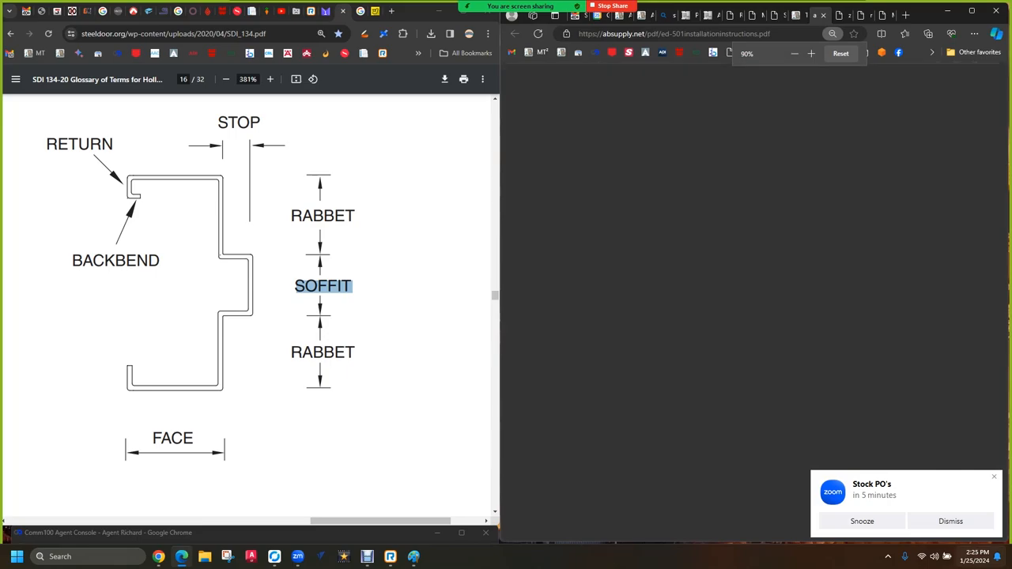
scroll(751, 316, "down", 5)
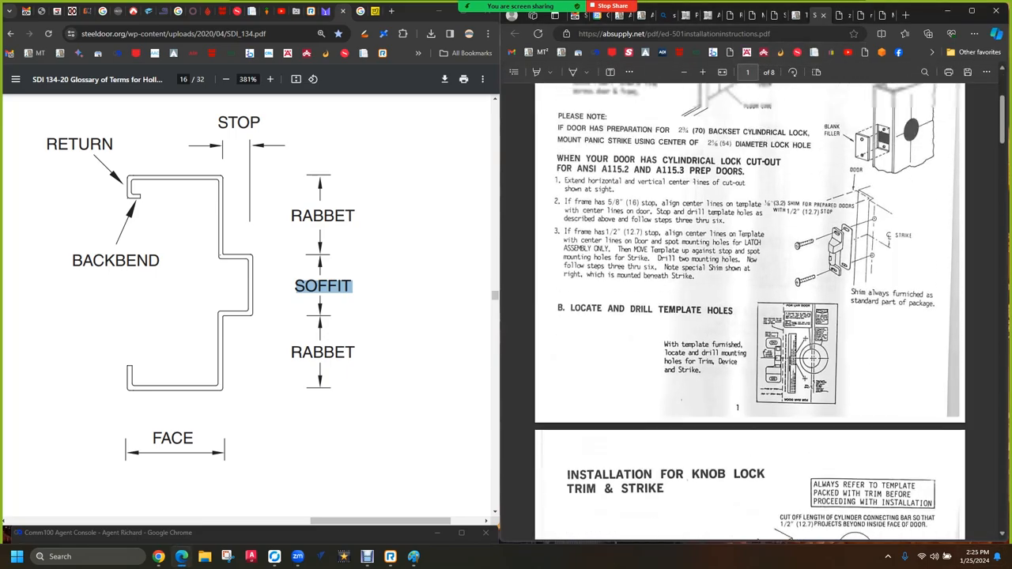
scroll(750, 316, "up", 3)
key("ctrl+plus")
key("ctrl+plus")
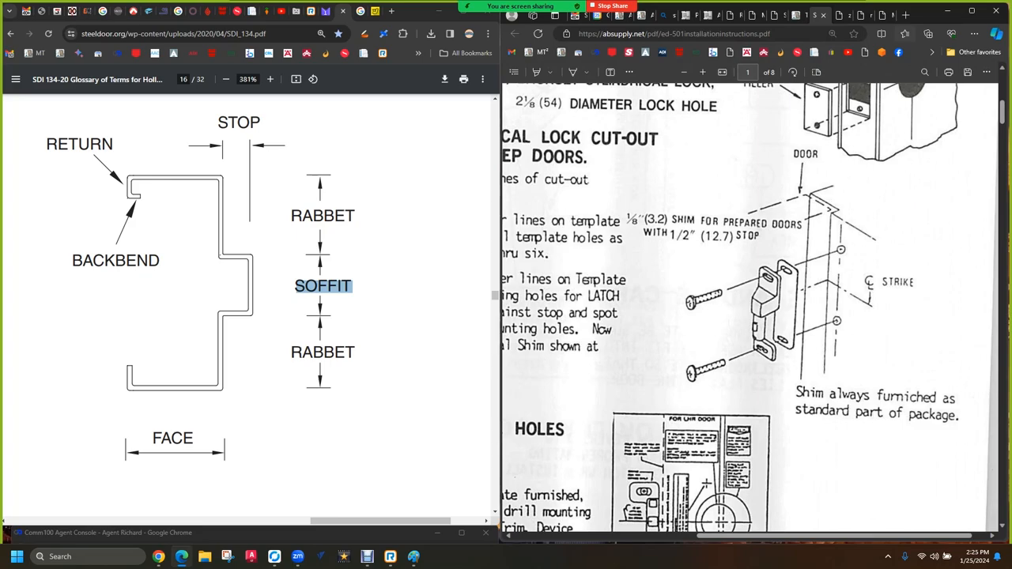
- Flip through the door closer photo, ASSA ABLOY drawing, glossary and ED-501 tabs, ending on the instructions PDF
left_click(883, 14)
key("ctrl+shift+Tab")
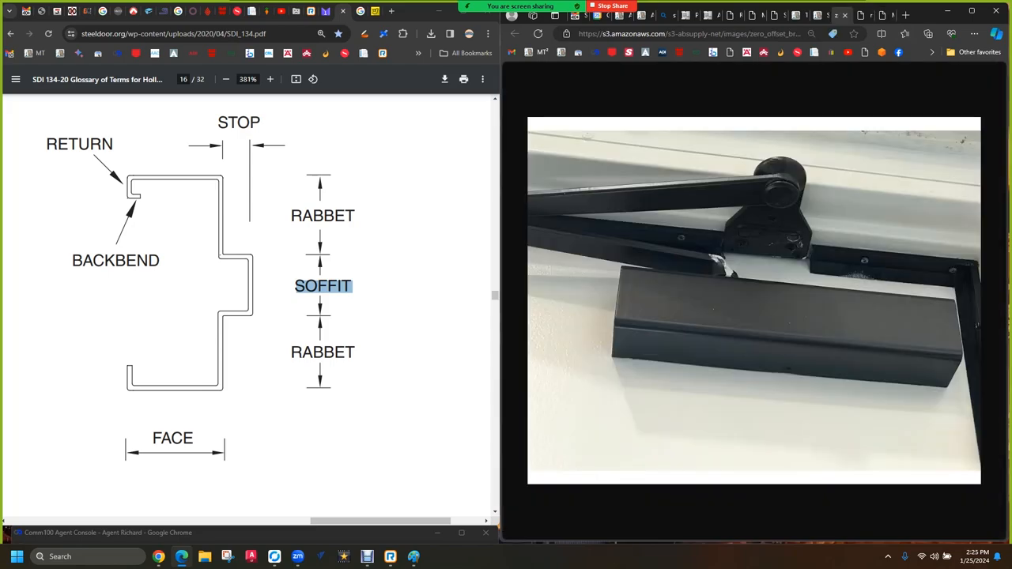
left_click(822, 14)
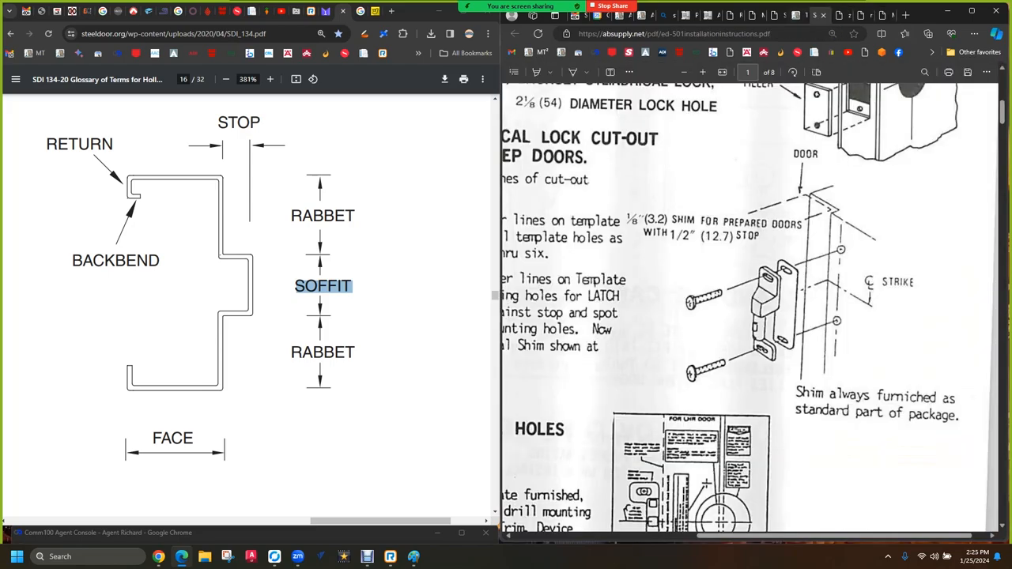
left_click(866, 14)
left_click(841, 14)
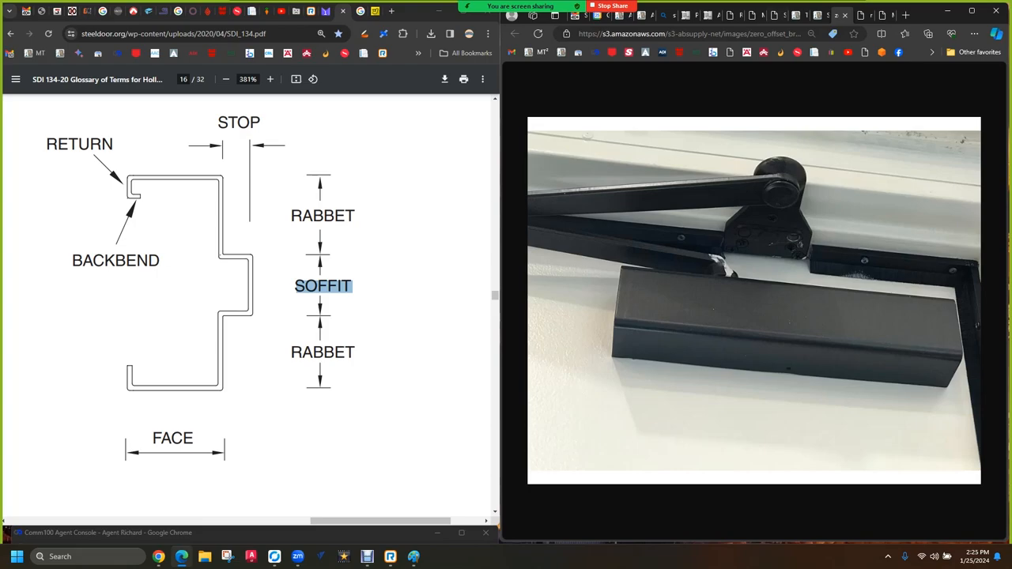
left_click(780, 15)
left_click(808, 15)
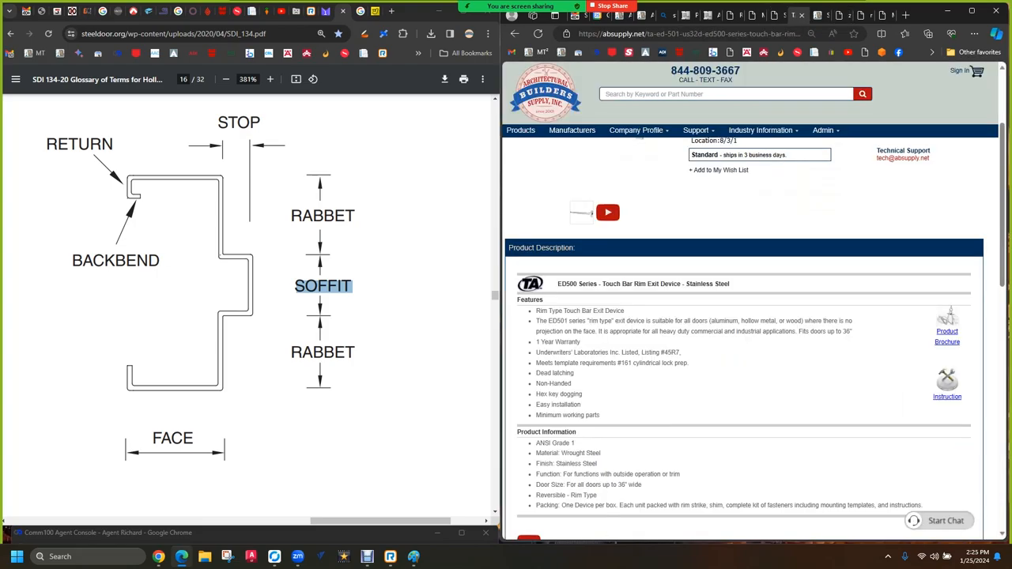
left_click(826, 15)
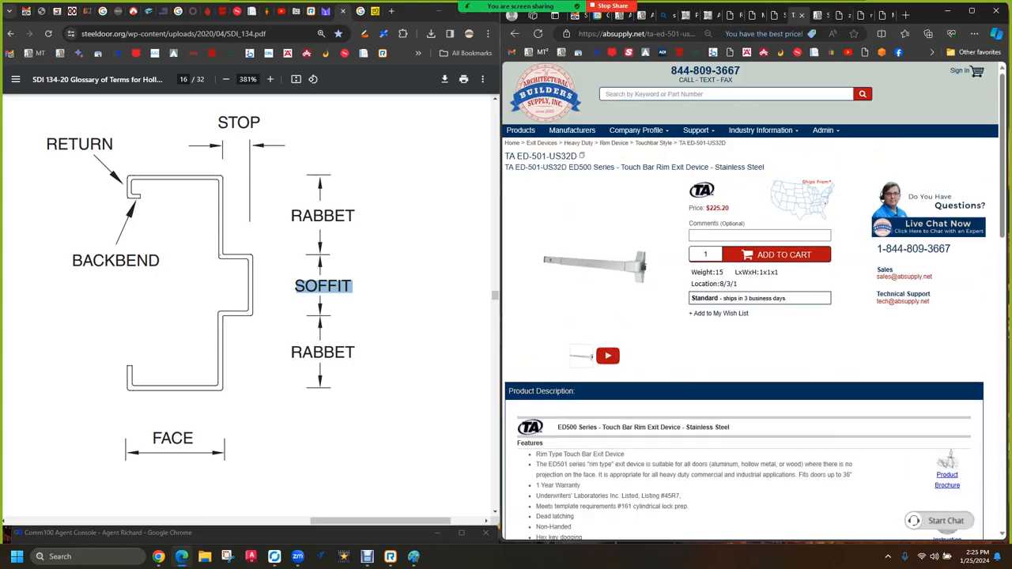
left_click(822, 15)
scroll(751, 317, "up", 5)
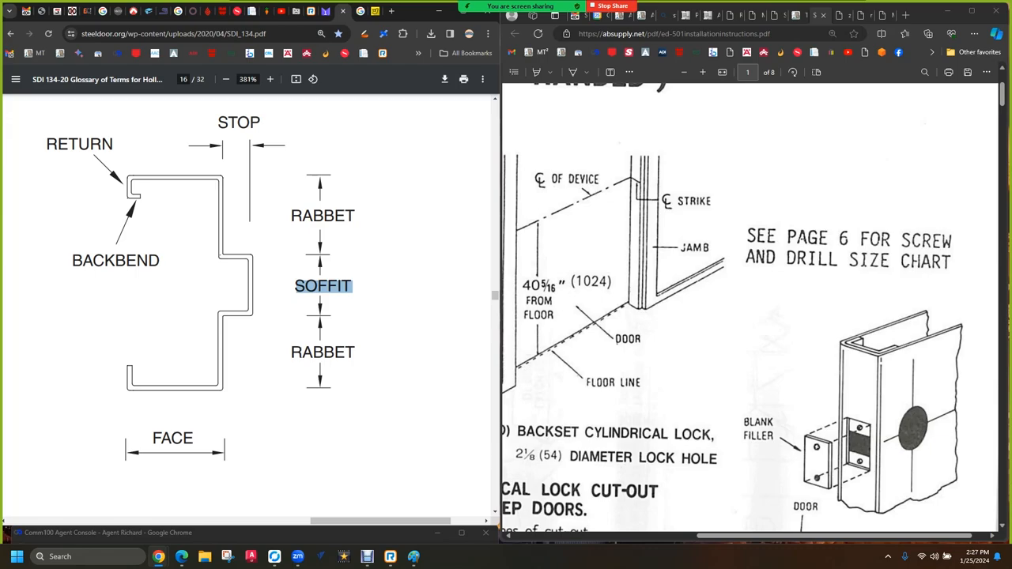
- Clear the SOFFIT highlight and select the lower RABBET label in the glossary diagram
key("Escape")
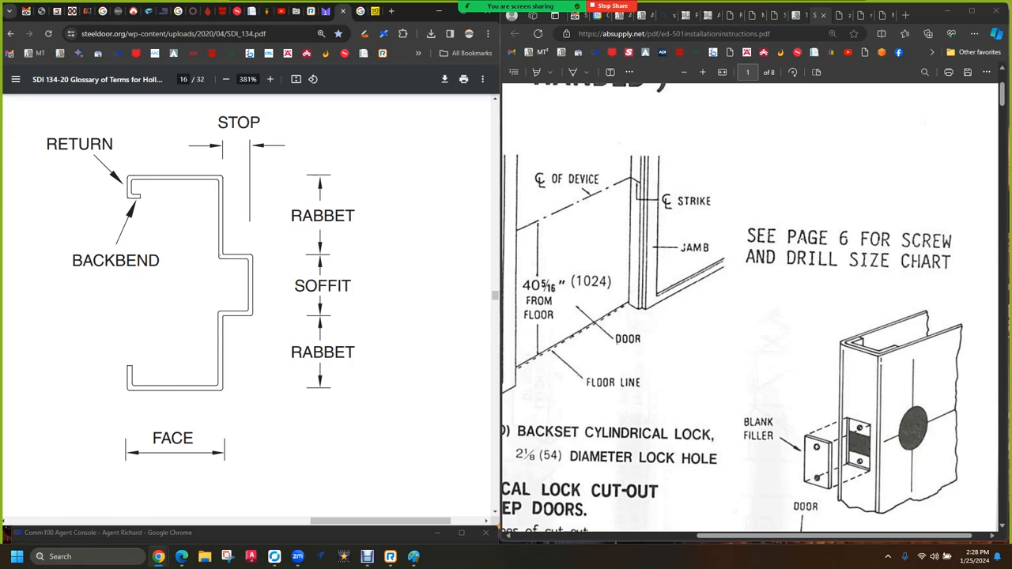
left_click_drag(96, 144, 344, 353)
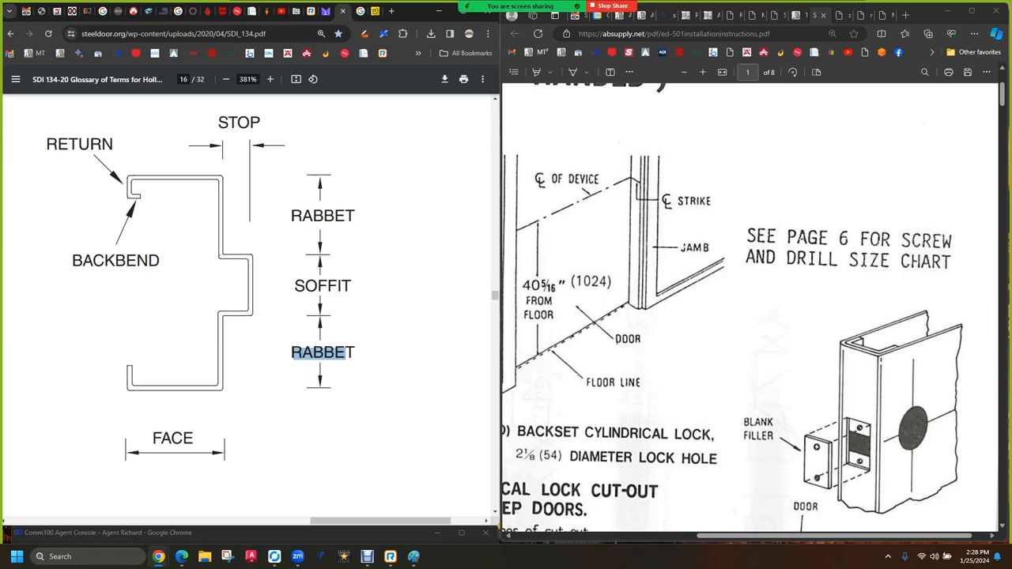
key("ctrl+Tab")
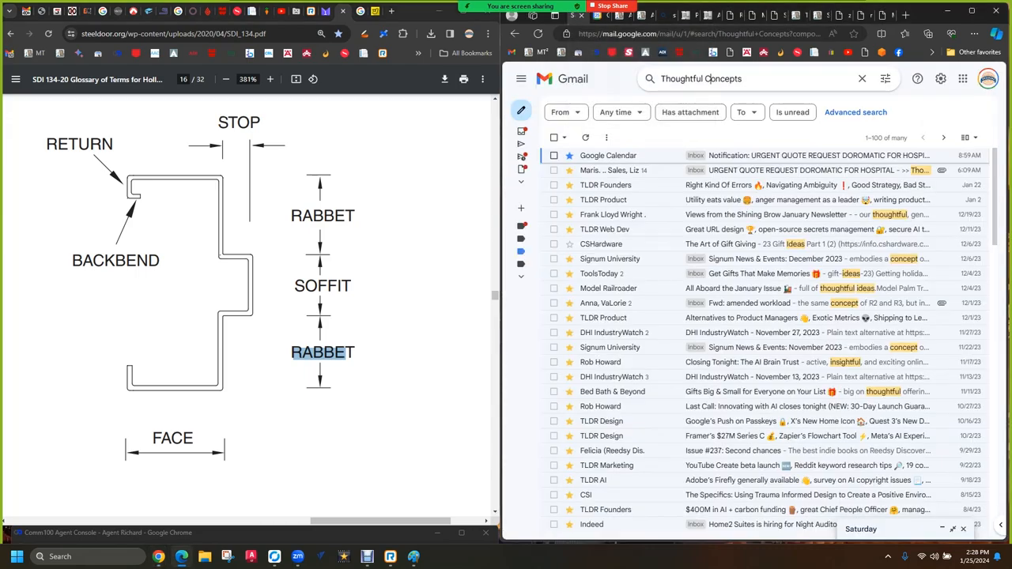
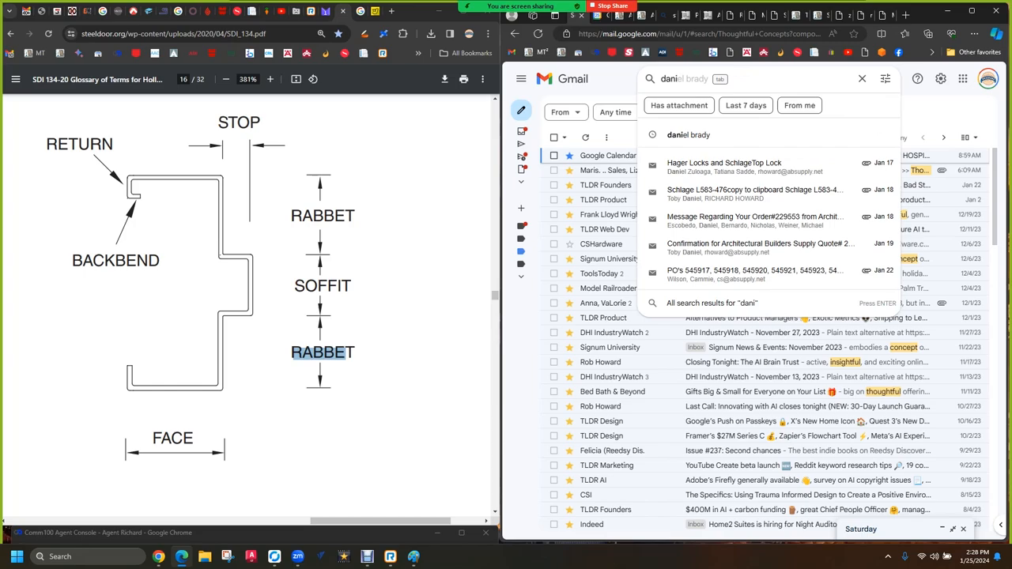
key("Return")
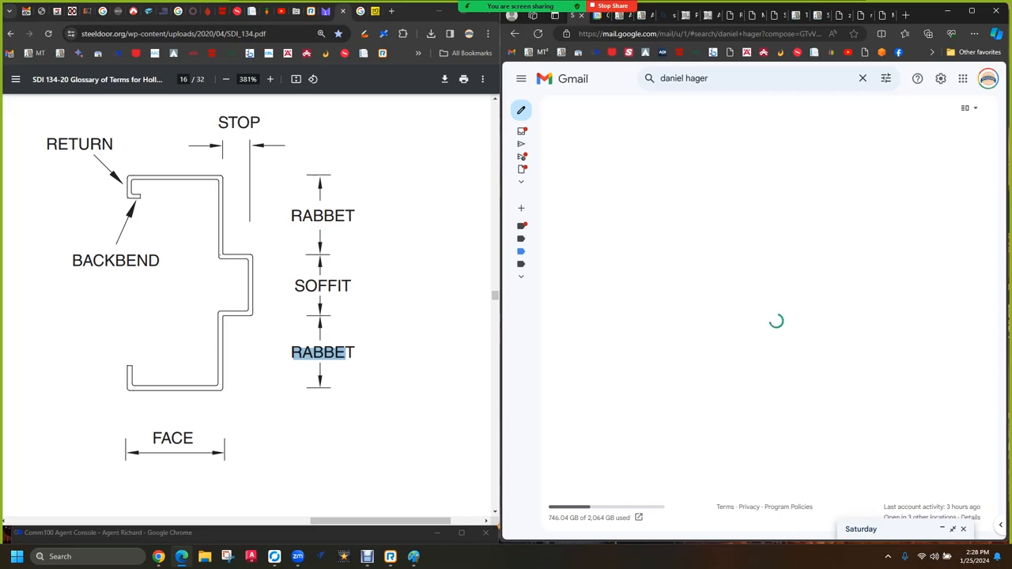
left_click(791, 155)
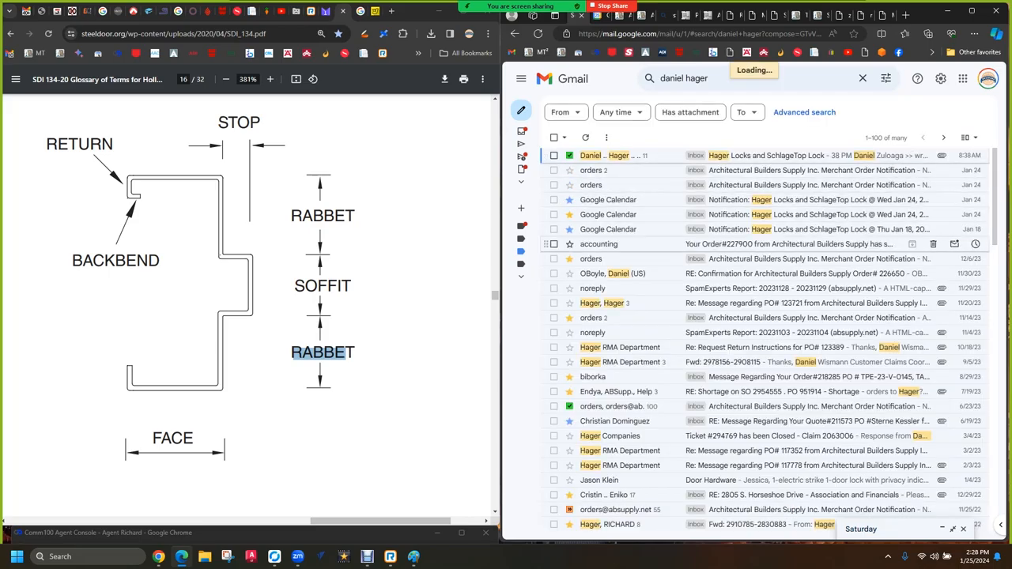
scroll(759, 316, "down", 5)
left_click(758, 316)
- Browse through the customer door photos, return to the lever-lock close-up and zoom into it, then start a new tab
key("Right")
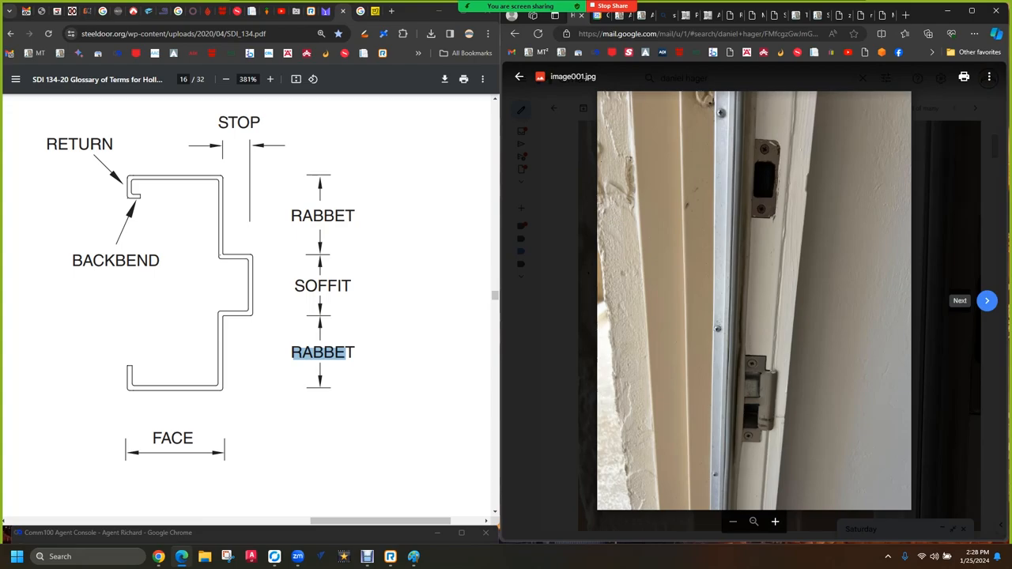
left_click(986, 300)
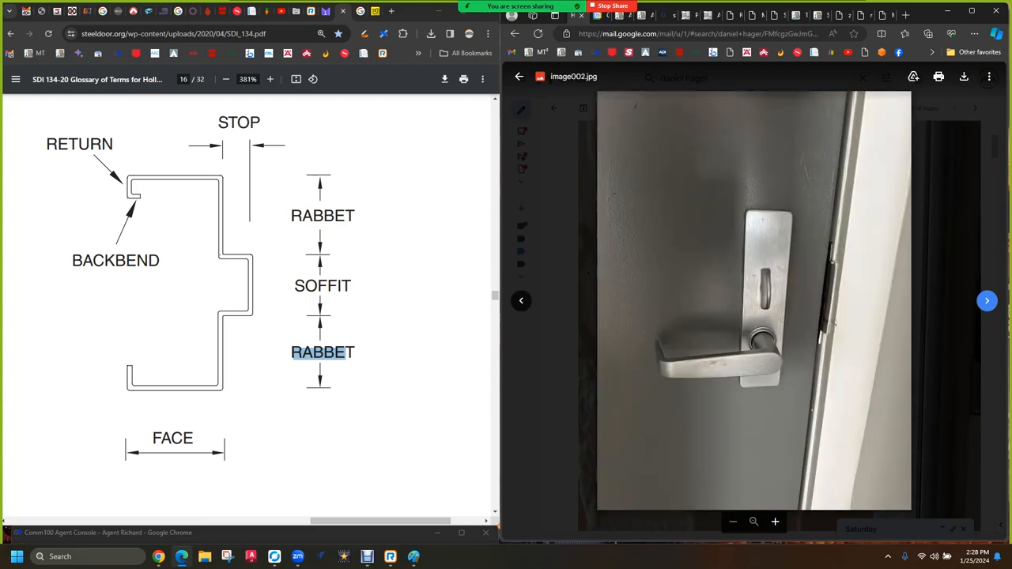
left_click(986, 300)
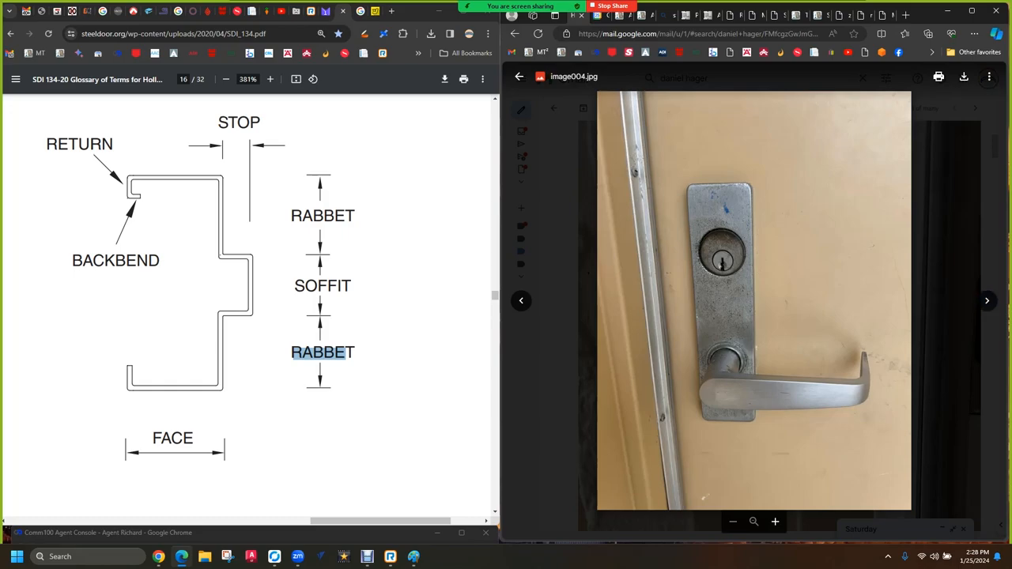
left_click(987, 301)
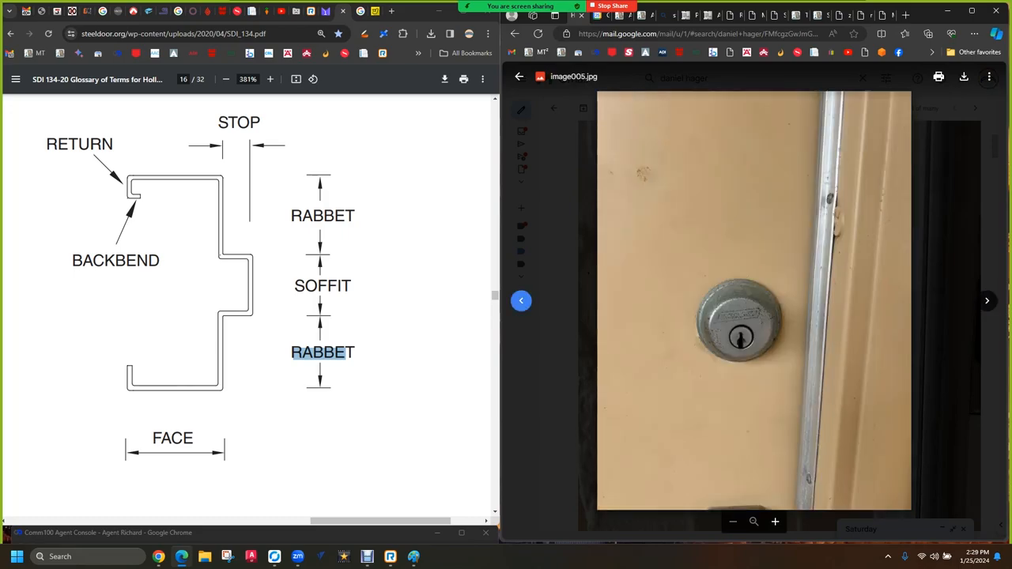
left_click(520, 300)
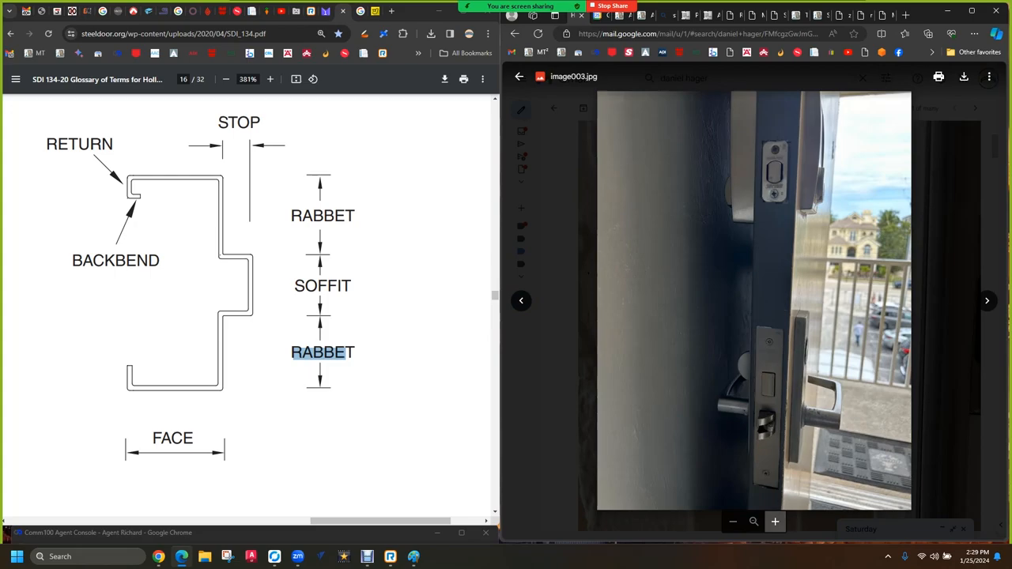
left_click(774, 521)
left_click(775, 521)
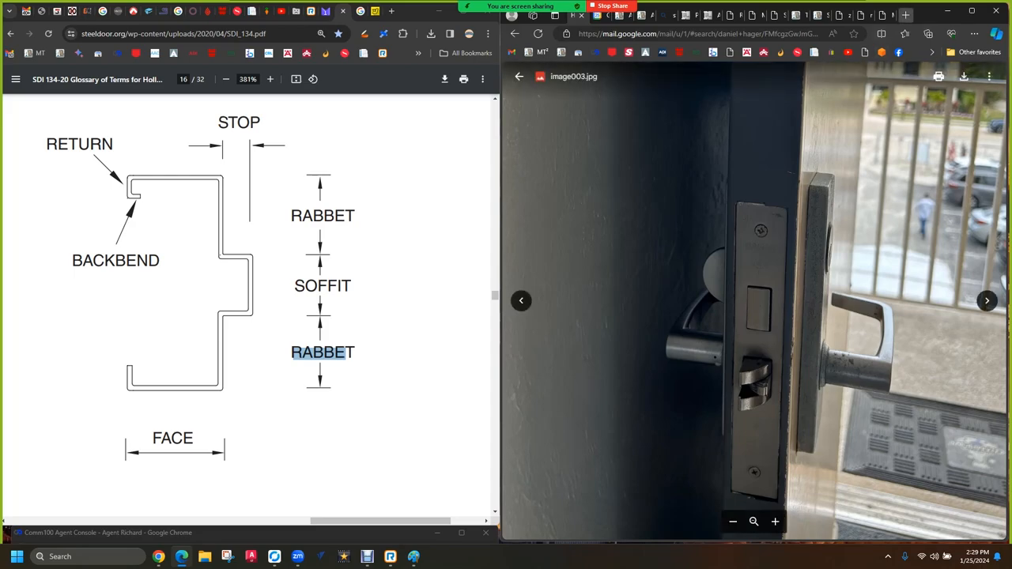
left_click(905, 15)
- Go to absupply.net and search for the Hager 3853 part, correcting the mistyped number
left_click(561, 52)
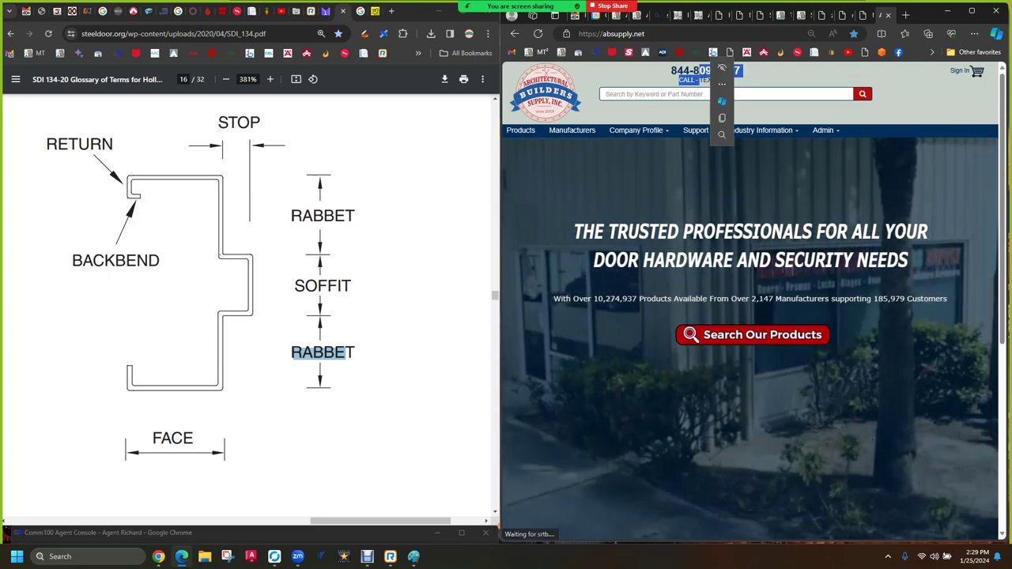
left_click(725, 93)
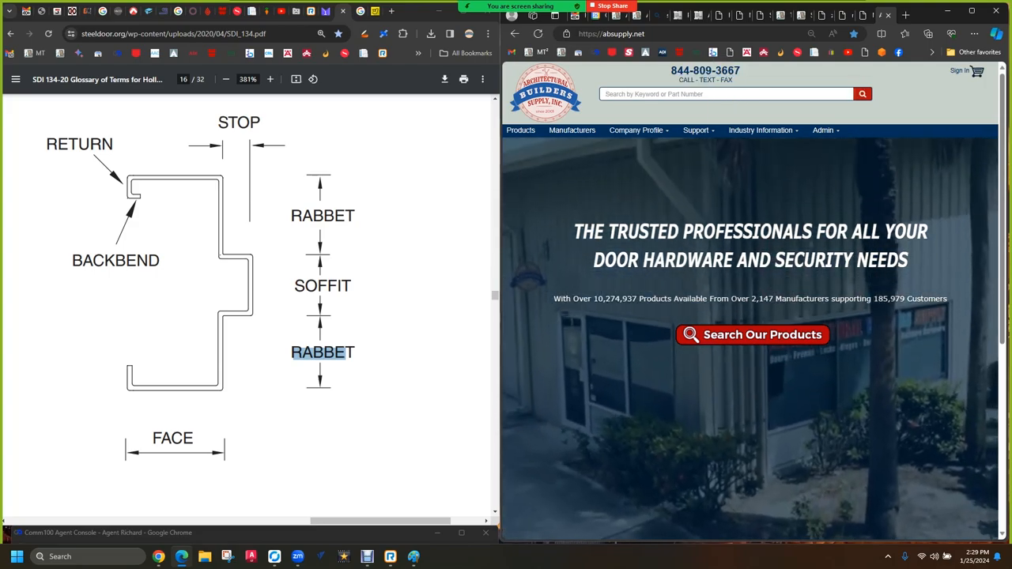
type("hager 388")
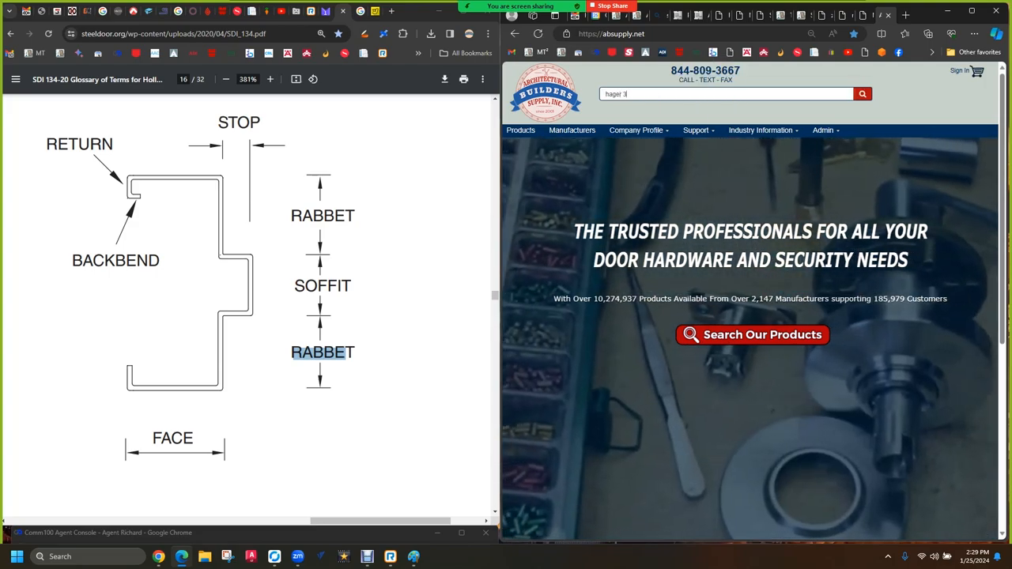
type("3")
key("Return")
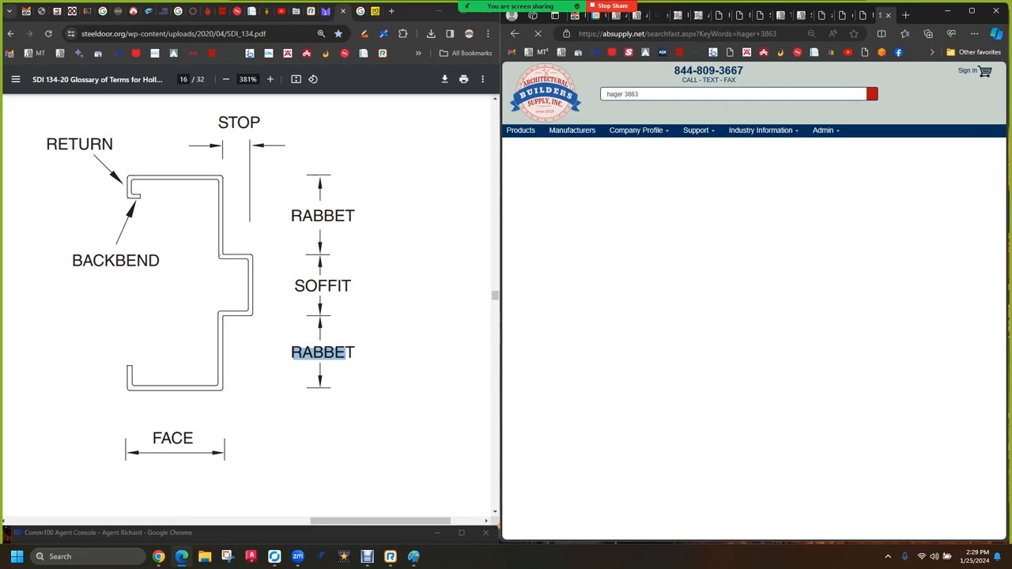
key("BackSpace")
key("BackSpace")
type("53")
key("Return")
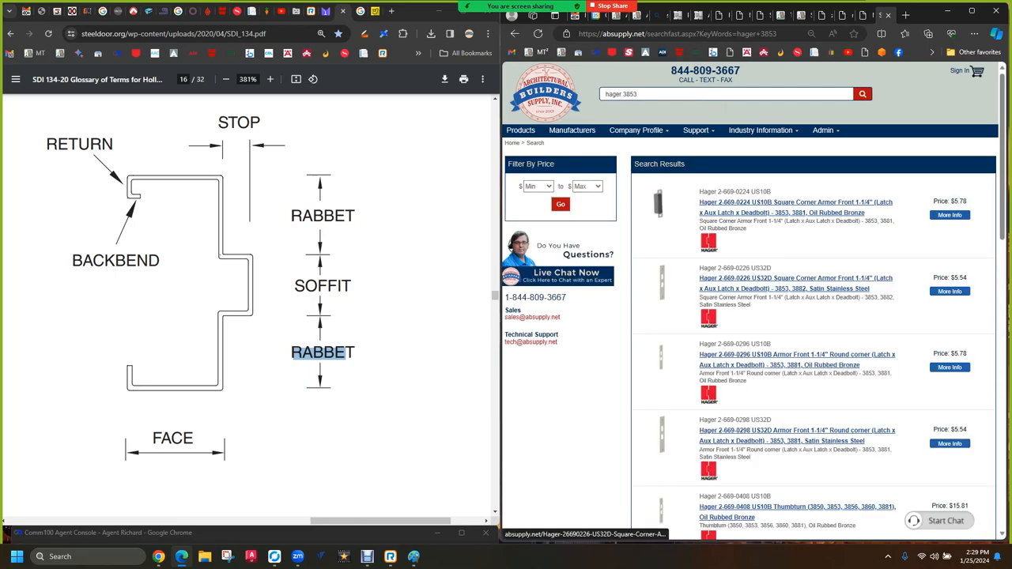
- Open the Hager 2-669-0226 US32D armor front product and its 3800 Series product catalog PDF
left_click(795, 282)
scroll(751, 316, "down", 5)
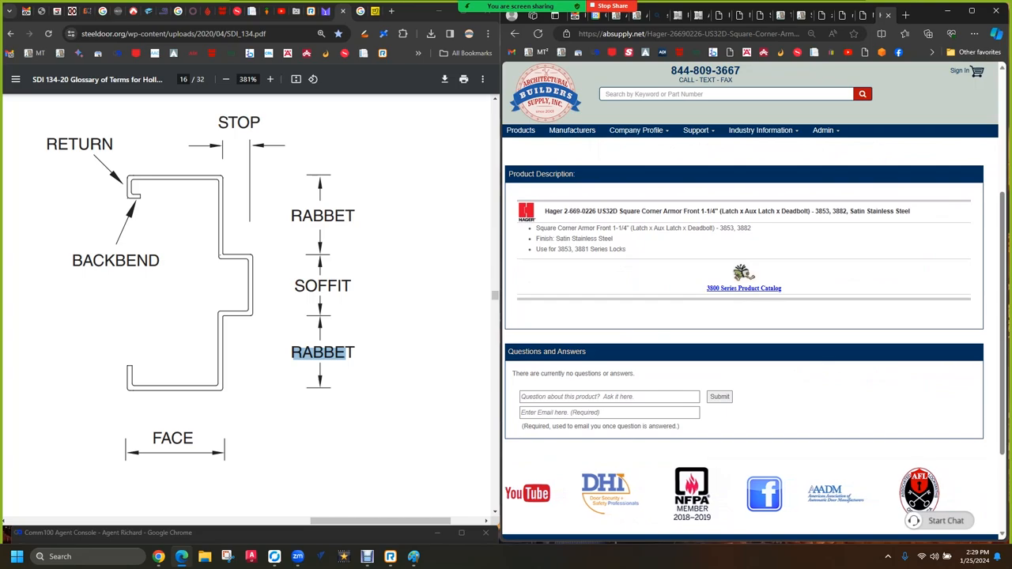
left_click(742, 281)
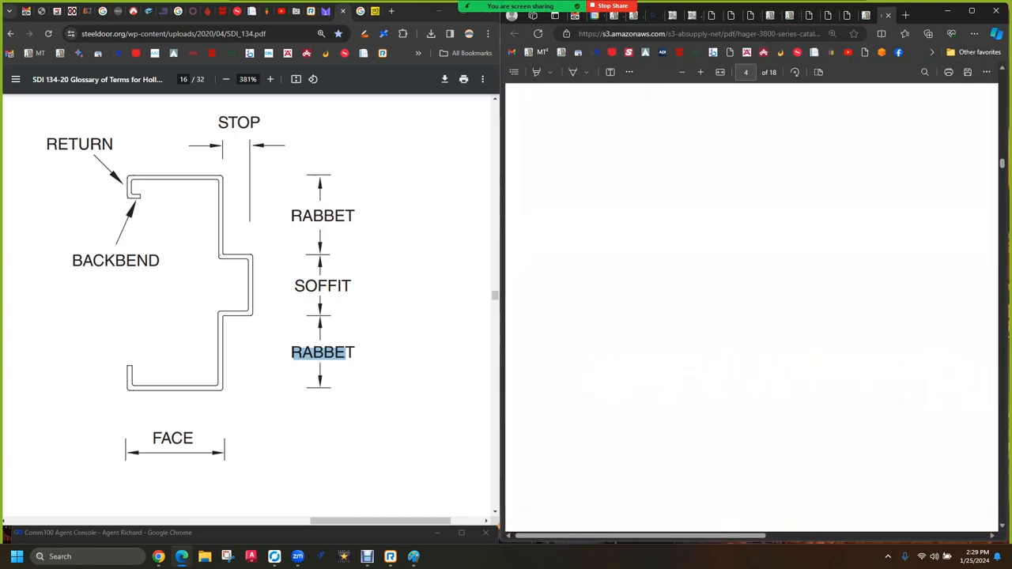
scroll(750, 276, "up", 2)
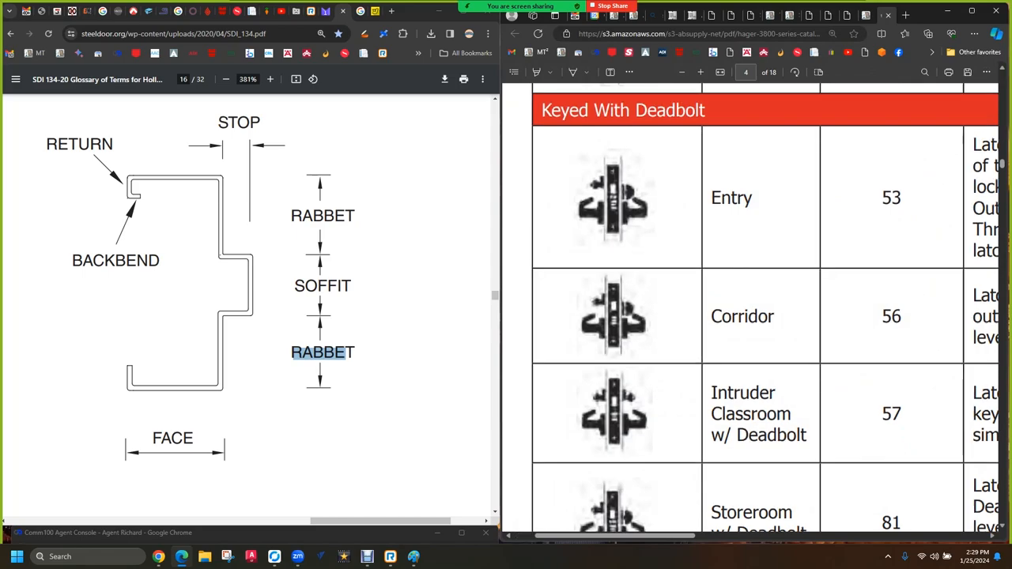
- Select Corridor function 56 in the 3800 lock chart, then return to the armor front product page
double_click(891, 317)
scroll(750, 316, "down", 2)
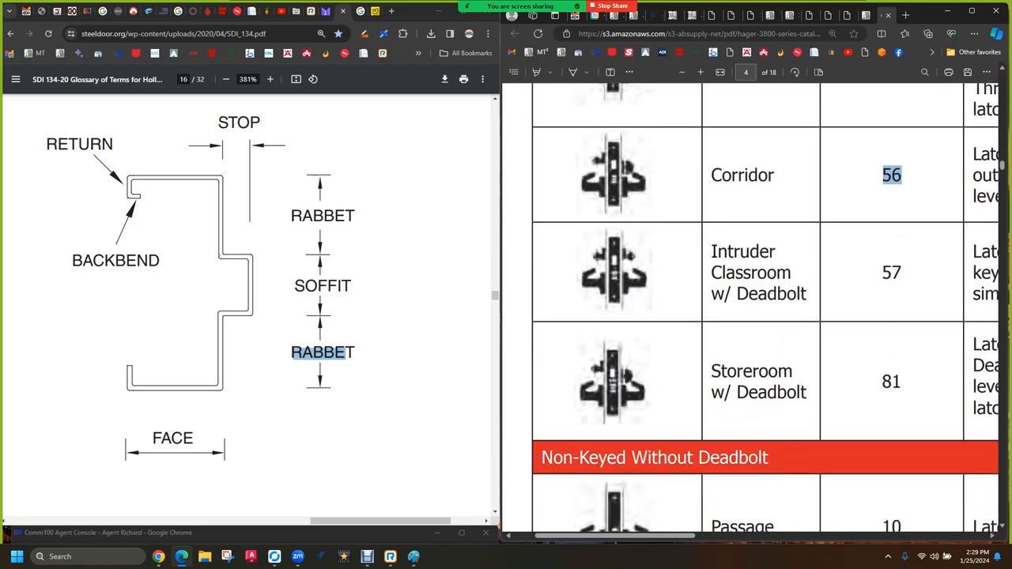
scroll(751, 316, "up", 2)
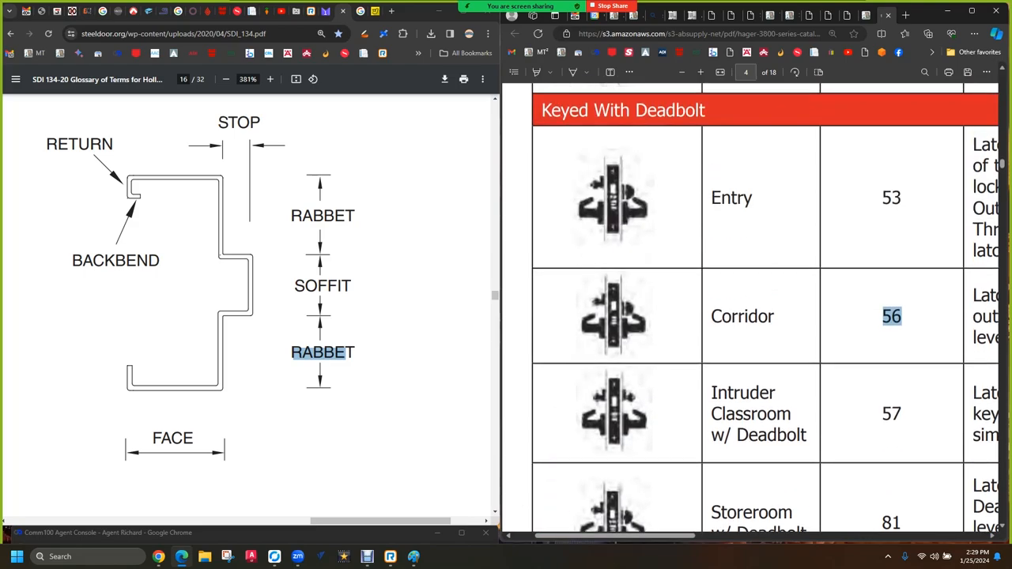
scroll(751, 316, "down", 3, "ctrl")
scroll(751, 316, "up", 5)
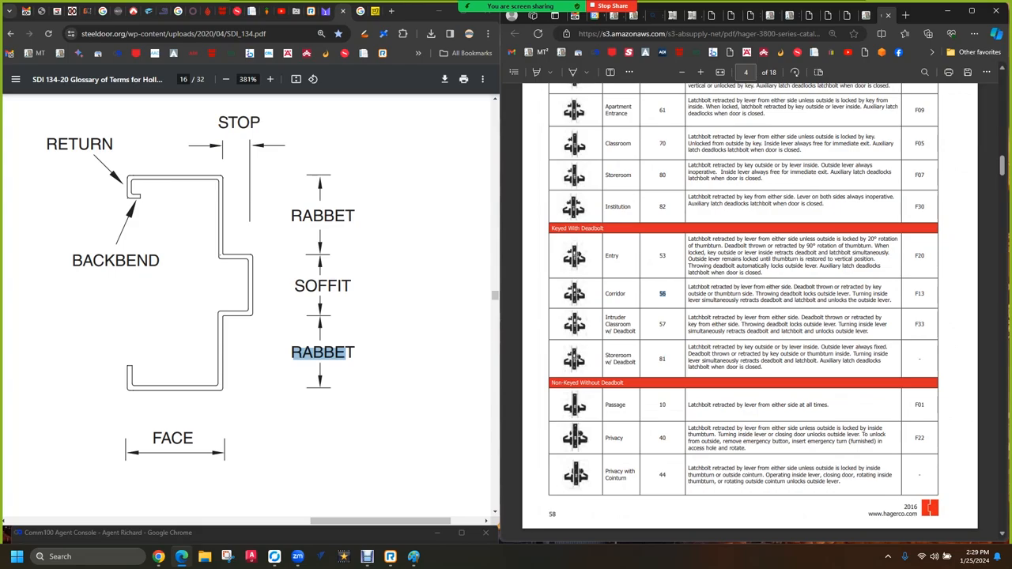
scroll(751, 316, "up", 5)
scroll(751, 316, "up", 5)
scroll(751, 317, "up", 5)
scroll(751, 316, "up", 5)
scroll(751, 316, "up", 3)
scroll(750, 316, "down", 5)
scroll(751, 316, "down", 5)
scroll(751, 316, "down", 5)
scroll(751, 316, "down", 5)
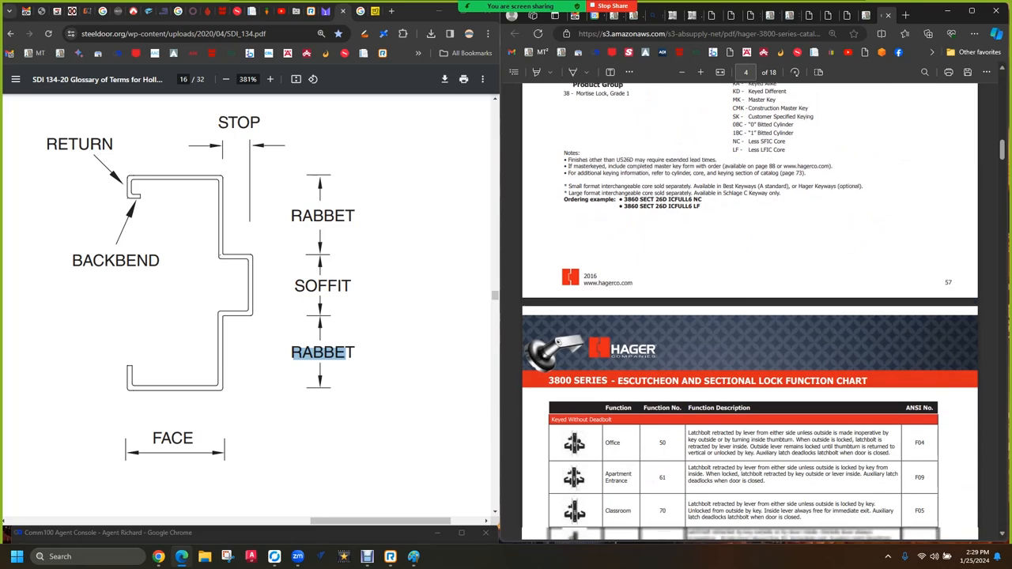
scroll(751, 316, "down", 5)
scroll(751, 317, "down", 3)
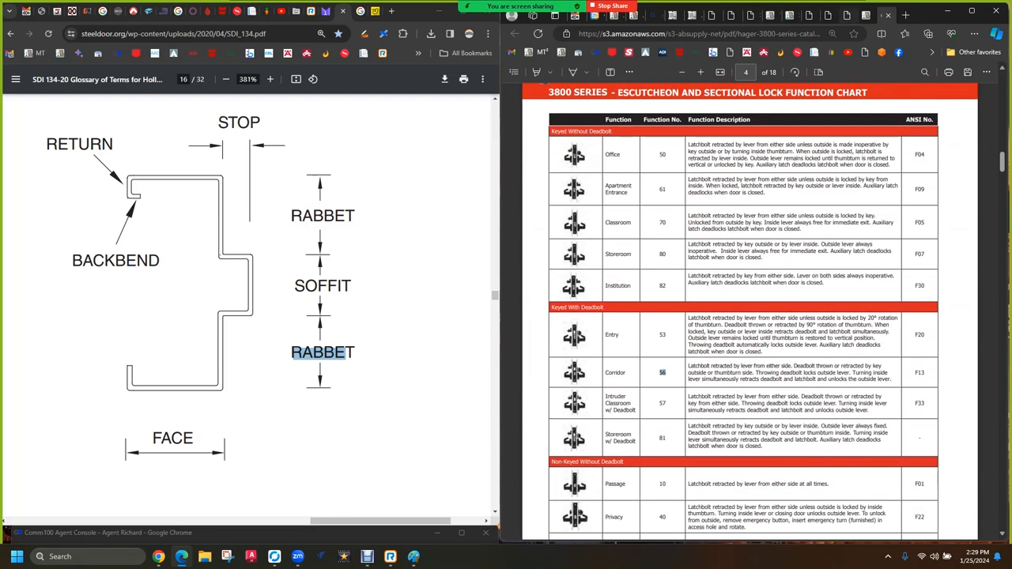
left_click(849, 15)
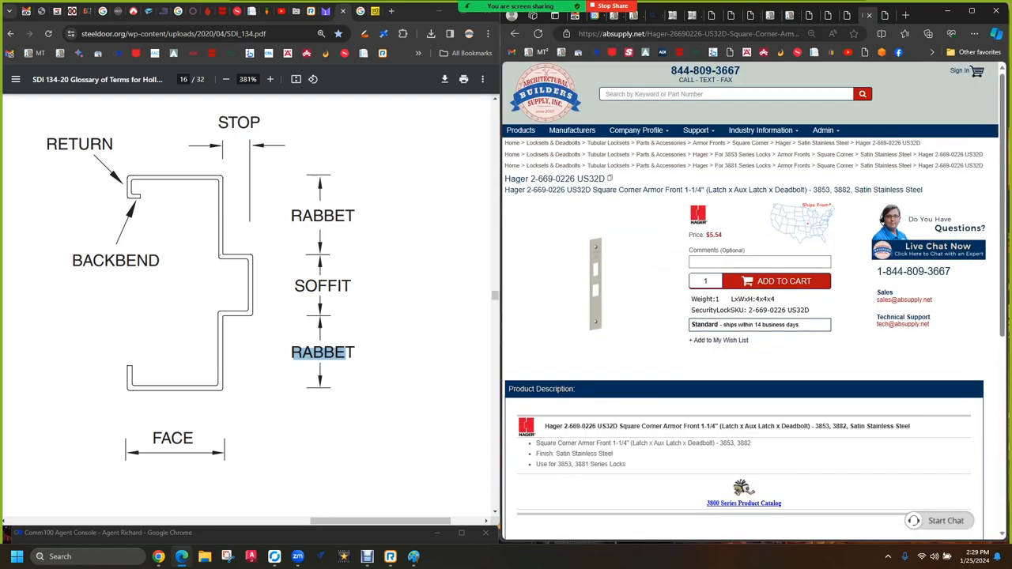
- Open the Hager 2022 price list with the saved password and enlarge its 3800 Series page
left_click(697, 214)
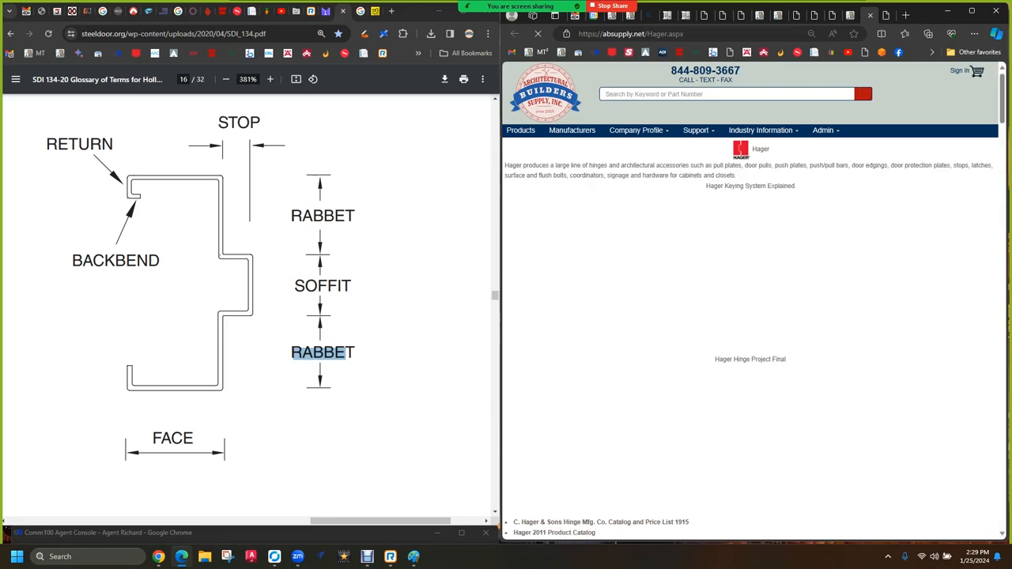
scroll(750, 316, "down", 4)
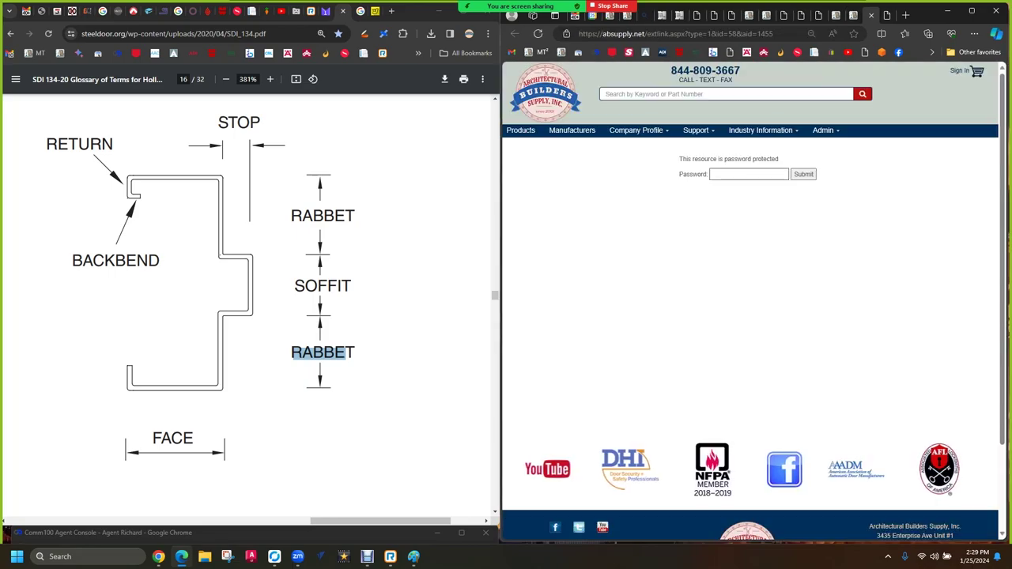
left_click(747, 174)
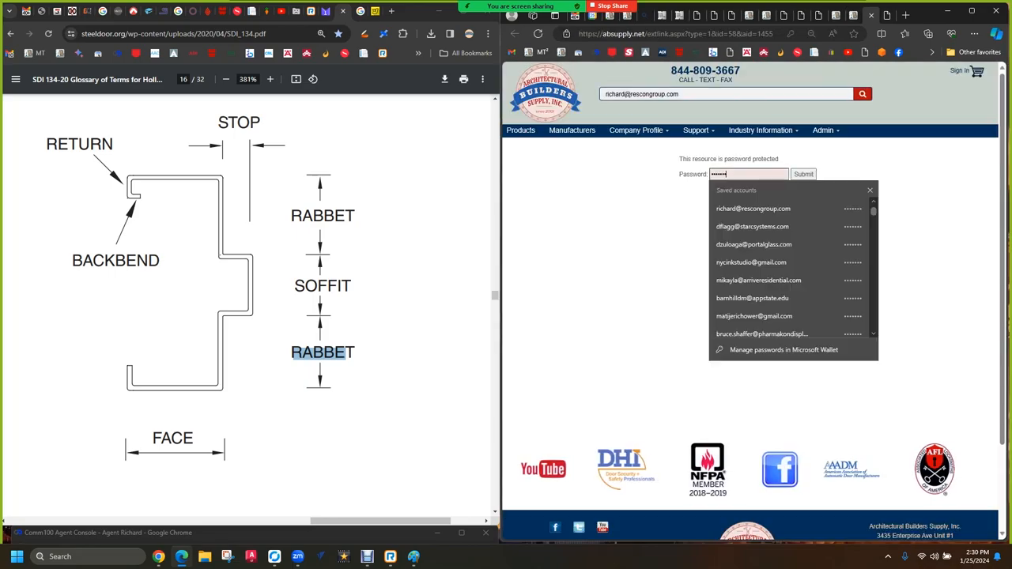
left_click(791, 198)
key("Return")
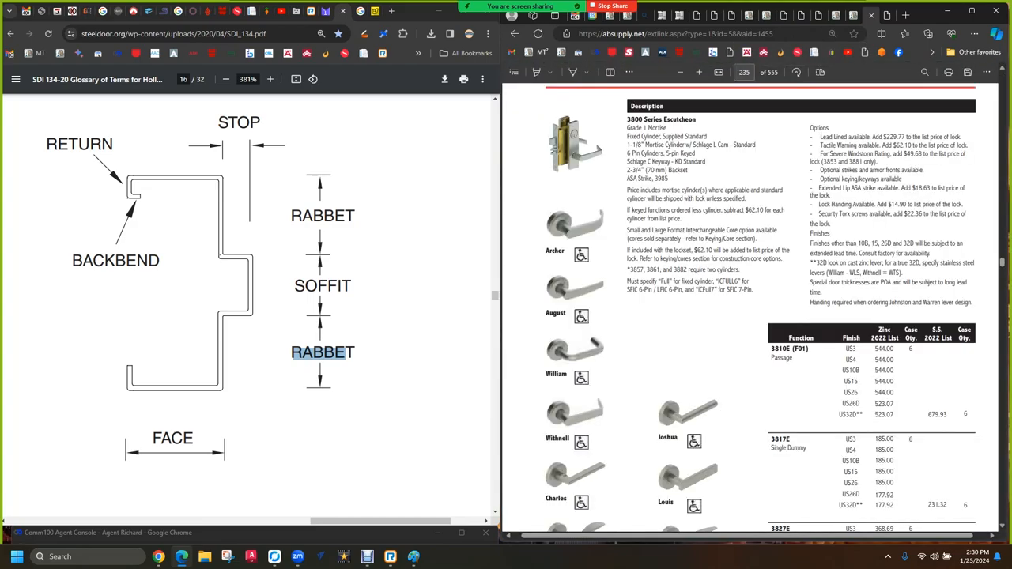
key("ctrl+plus")
key("ctrl+plus")
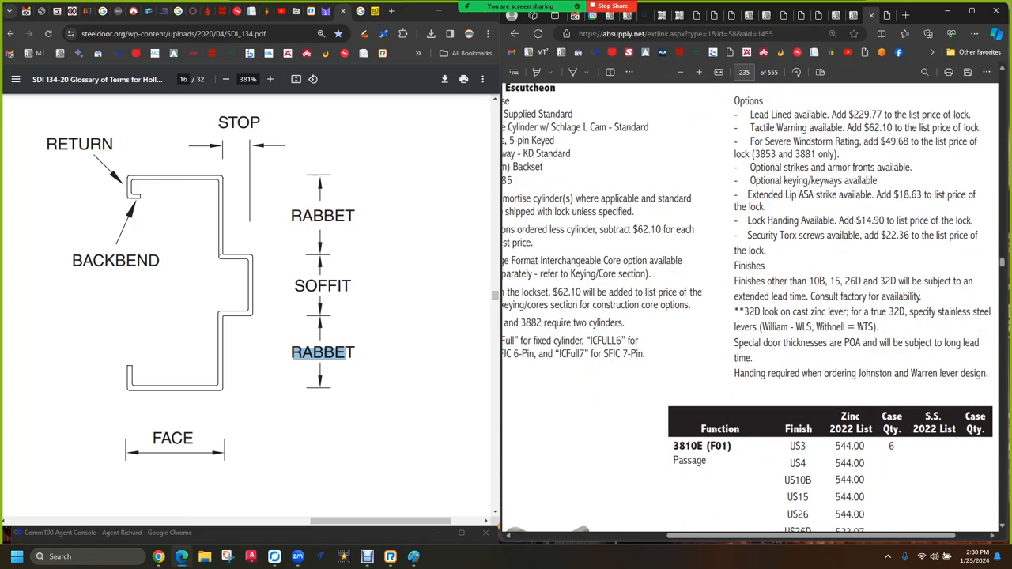
- Select the Severe Windstorm Rating surcharge line and the 3853 lock model number in the price list
double_click(798, 282)
key("Escape")
left_click_drag(748, 141, 907, 141)
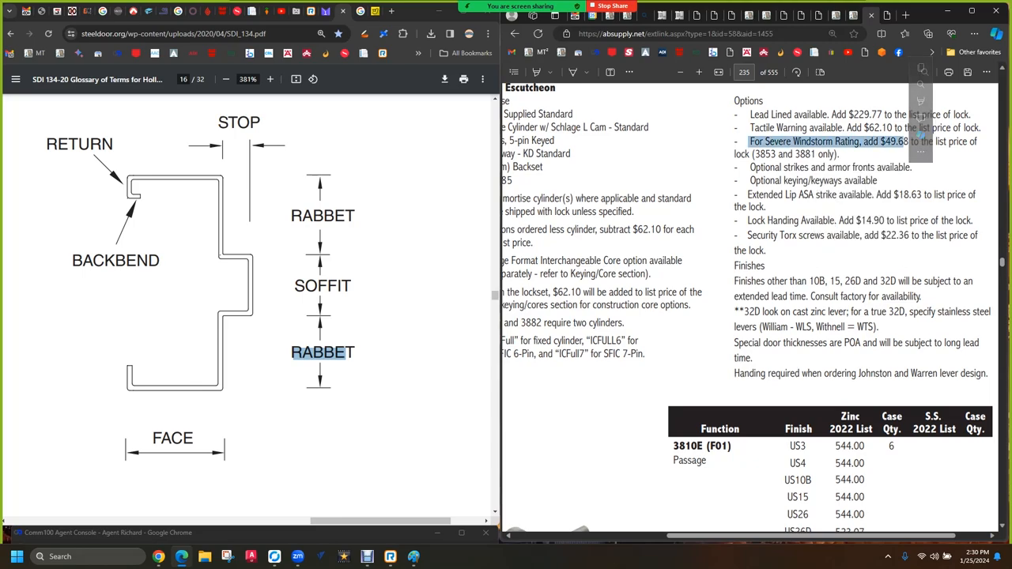
double_click(763, 154)
left_click(789, 151)
left_click(815, 70)
- Enlarge the lock chart around Corridor 56, then bring up the customer's door lock photo for comparison
key("ctrl+Tab")
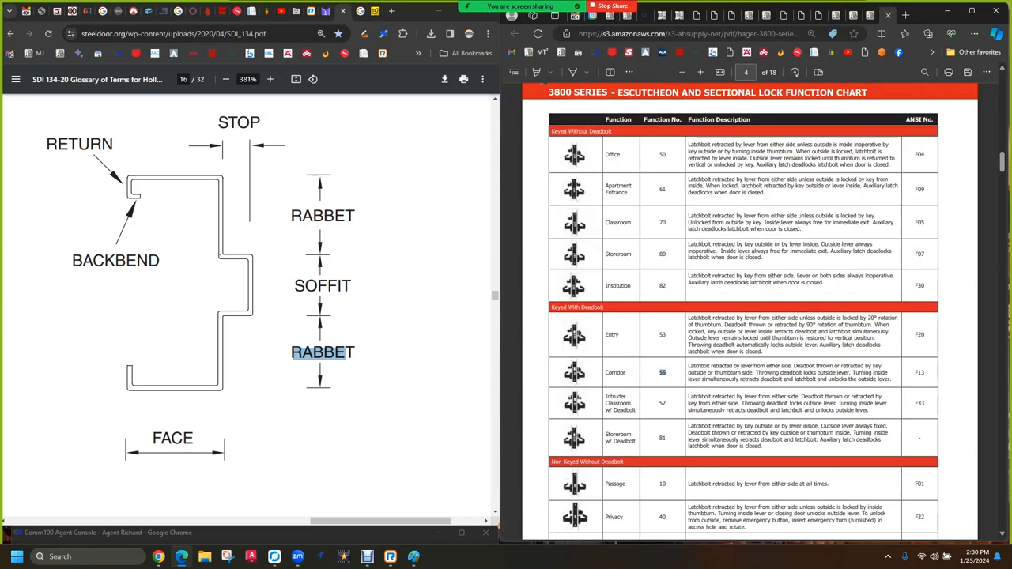
key("ctrl+plus")
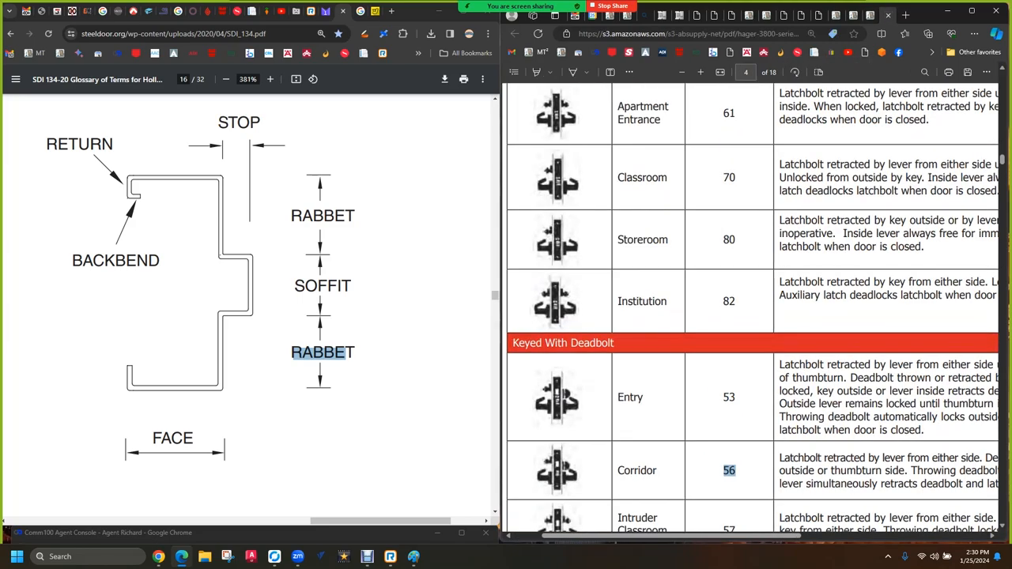
scroll(751, 316, "down", 3)
scroll(751, 316, "down", 1)
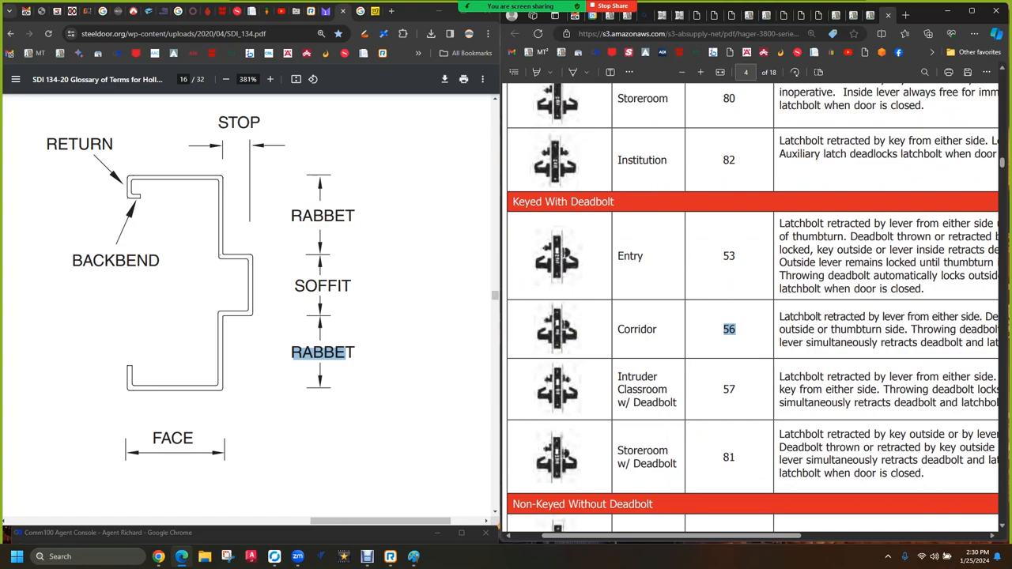
key("ctrl+Tab")
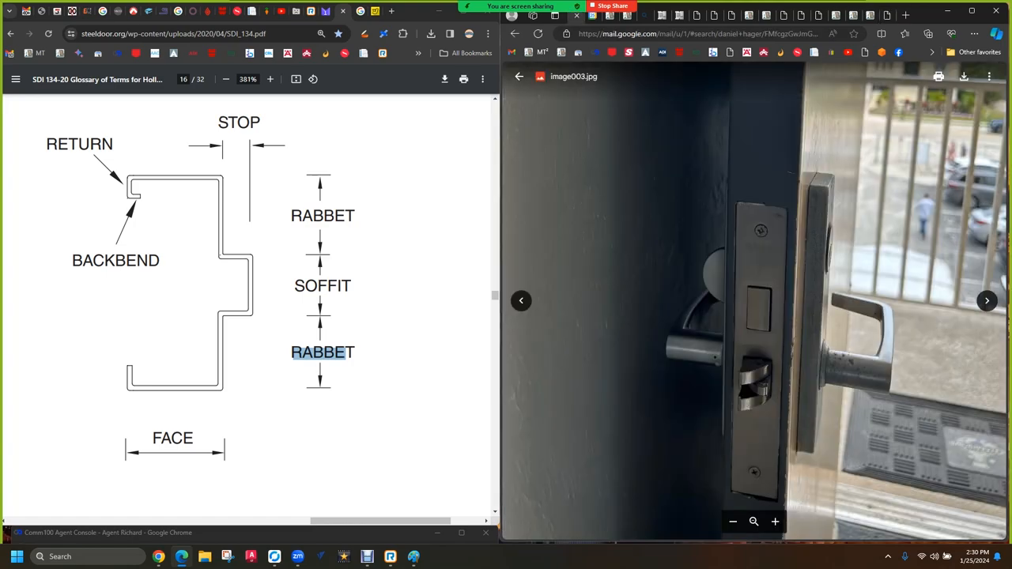
scroll(751, 316, "up", 3)
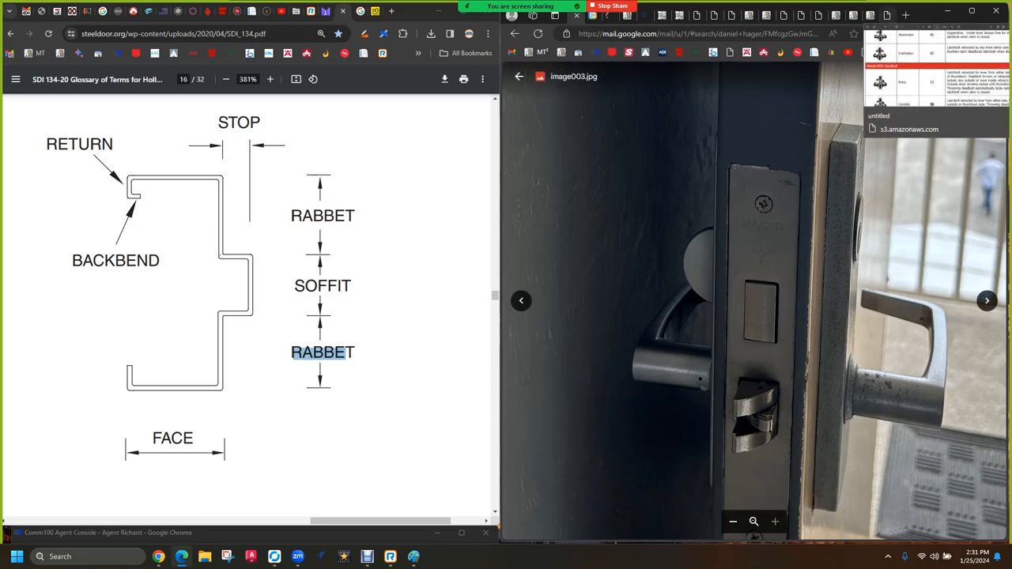
- Pick out Entry function 53 in the Hager lock chart, then return to the Gmail door lock photo
left_click(886, 15)
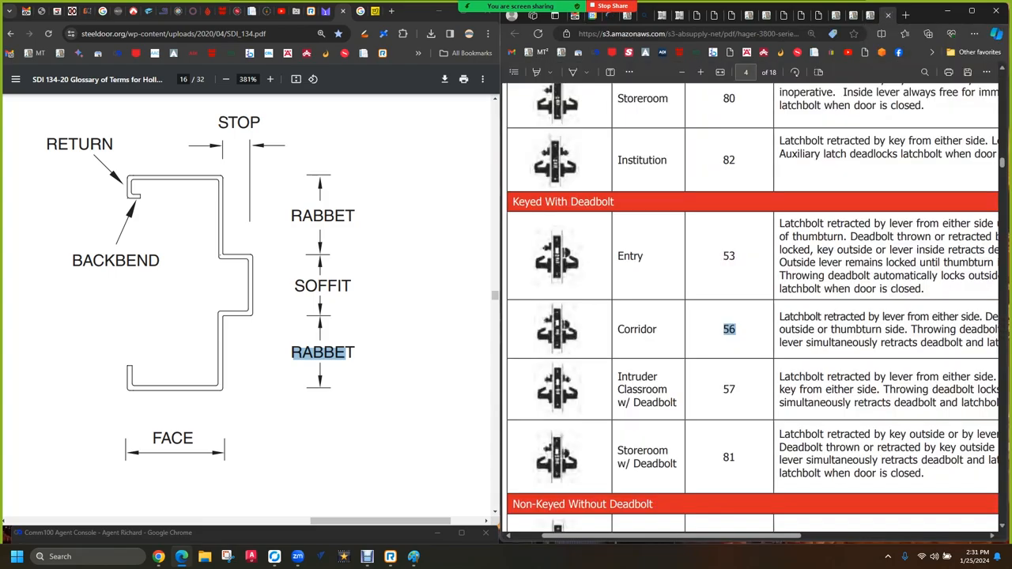
scroll(751, 316, "down", 2)
scroll(750, 316, "up", 2)
double_click(729, 255)
left_click(576, 15)
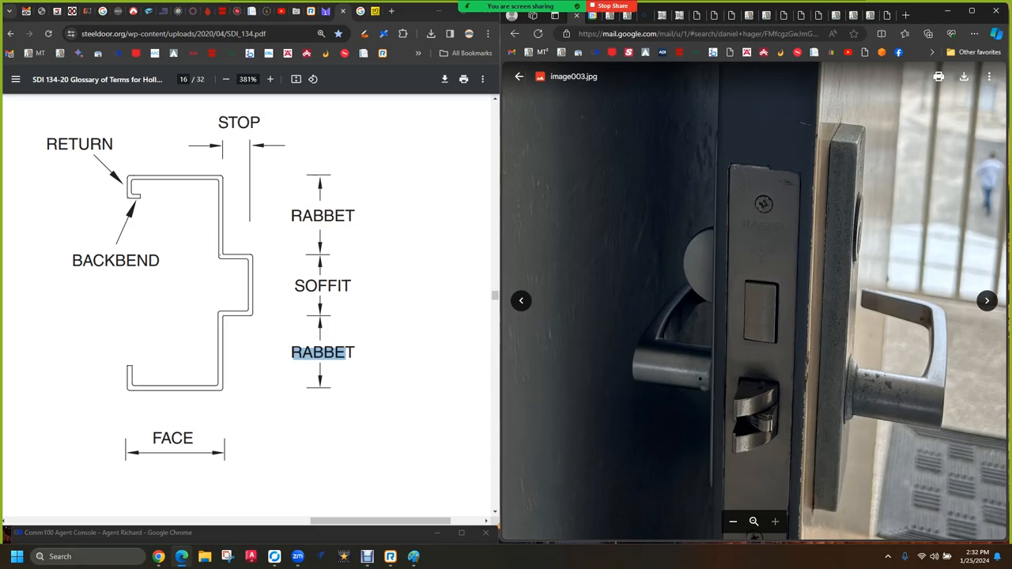
- Select the steel door glossary frame labels from RETURN through STOP to RABBET
left_click(396, 435)
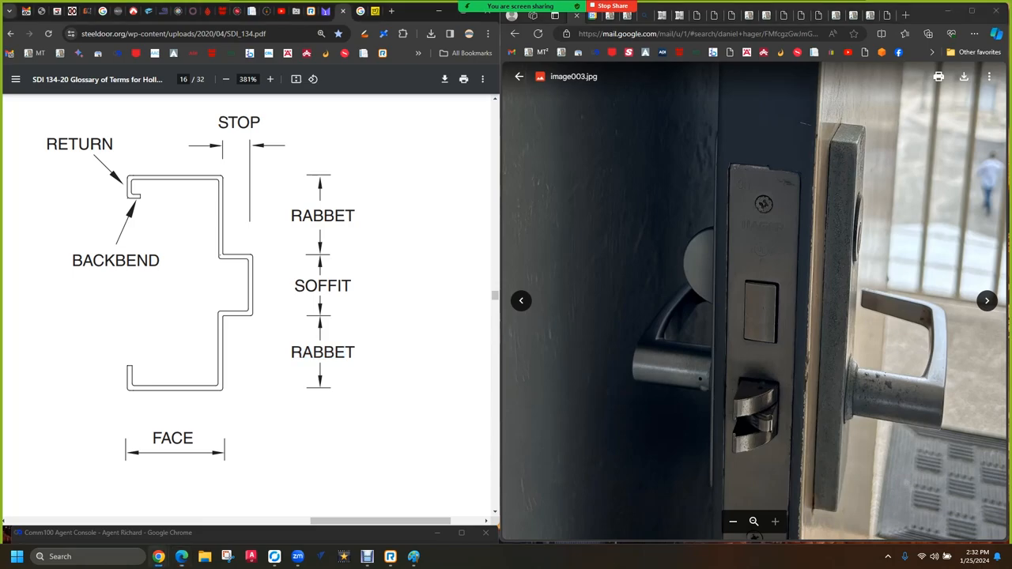
left_click_drag(70, 145, 341, 354)
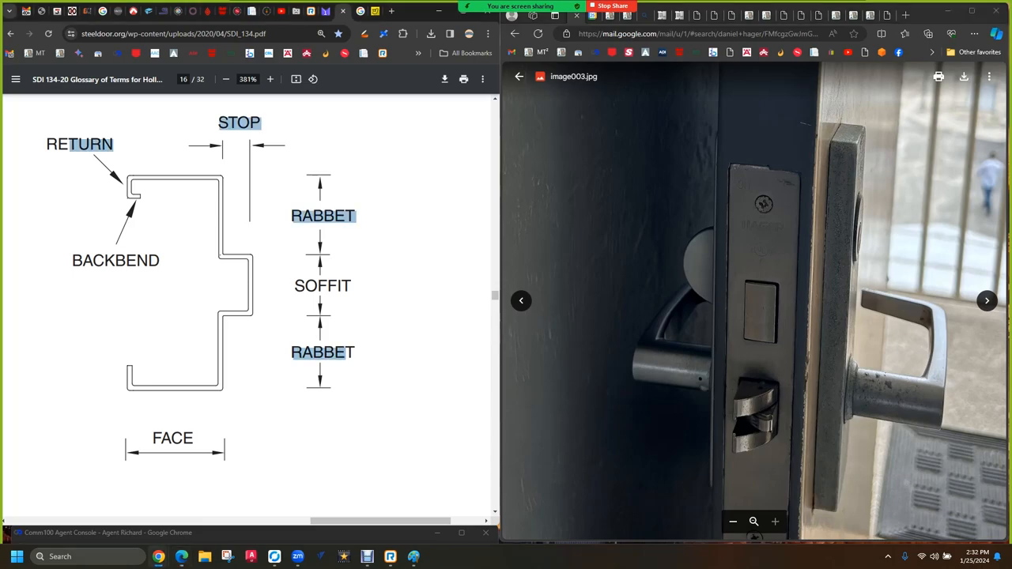